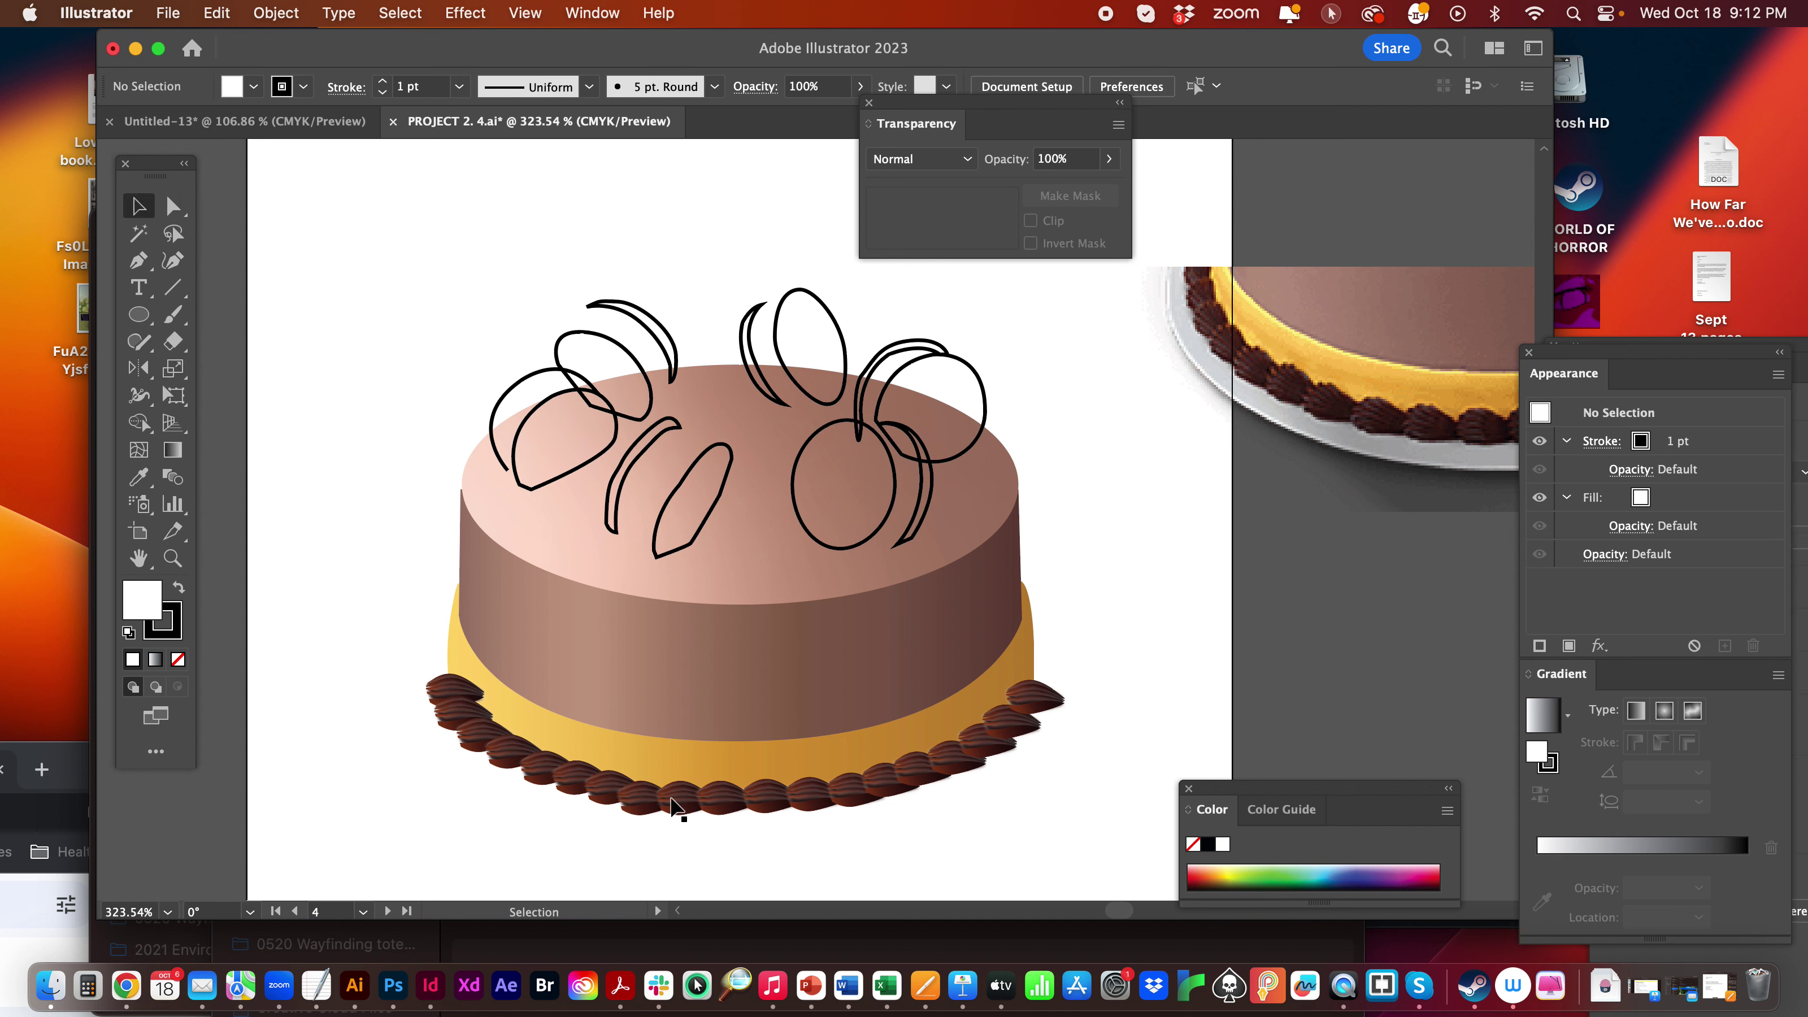
- Move one chocolate piece to the front of the base and delete the rest of the old row
left_click(672, 801)
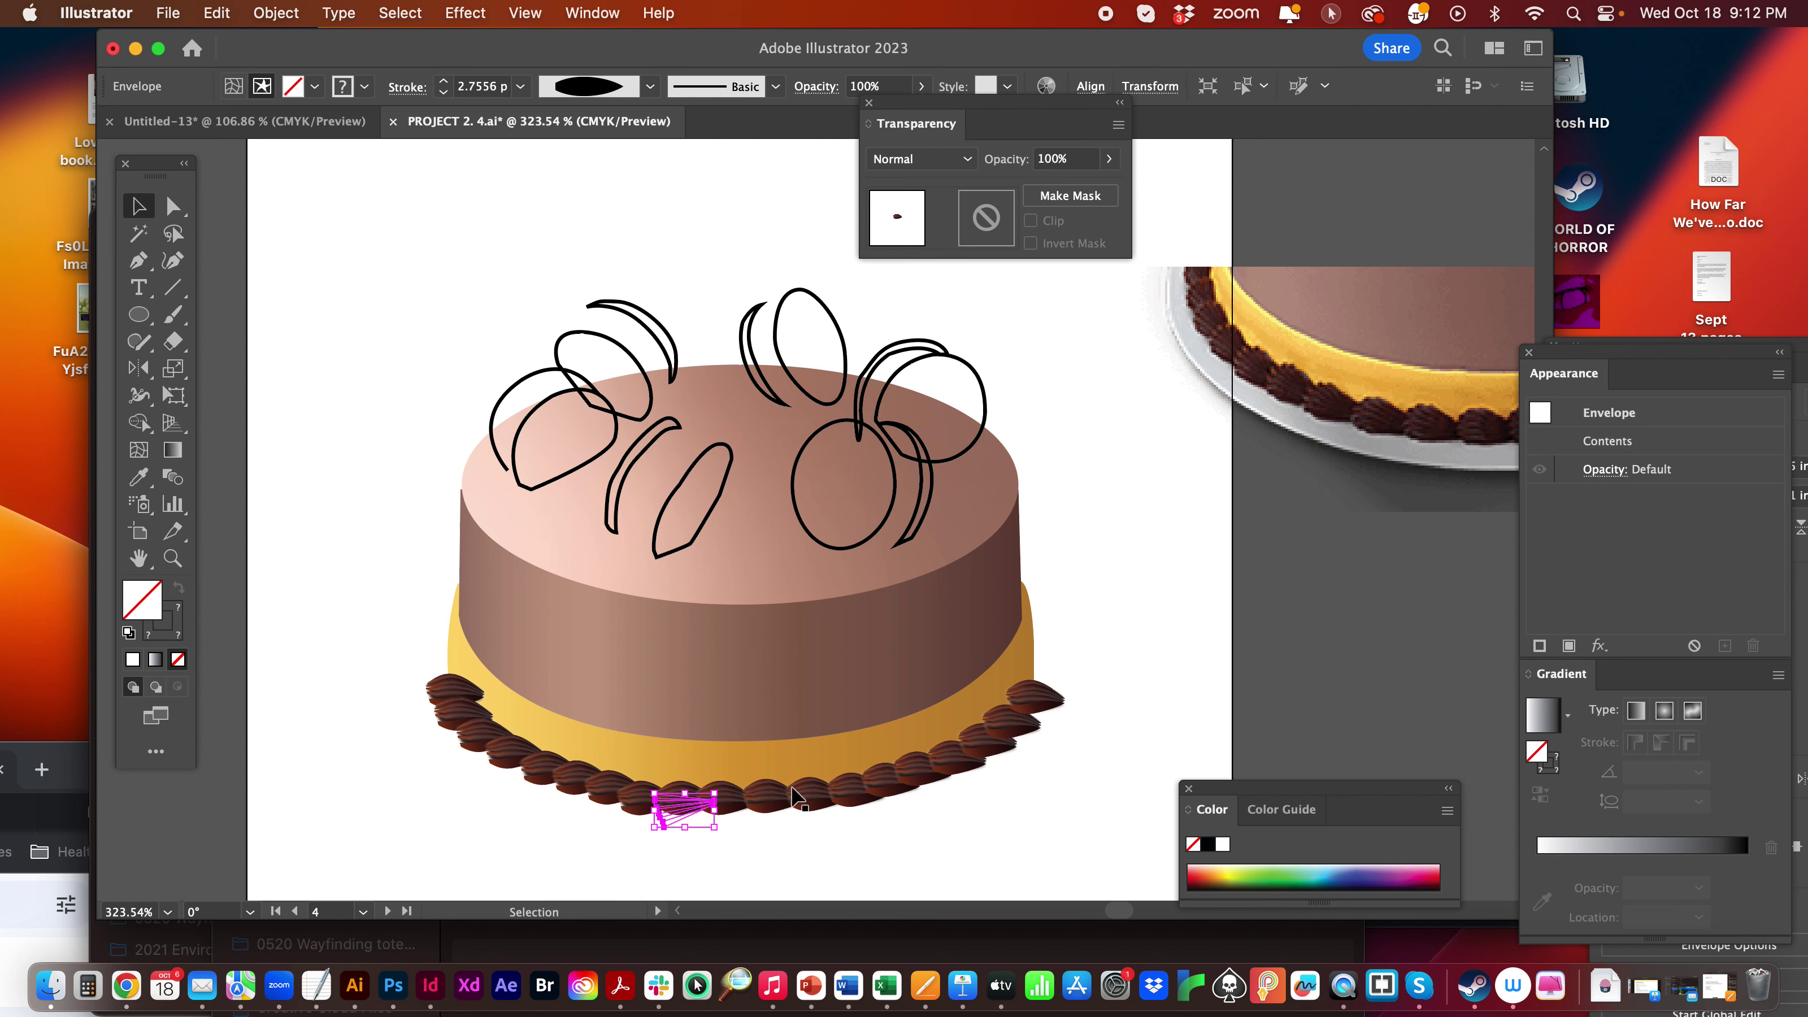
left_click(1030, 734)
left_click(1023, 712)
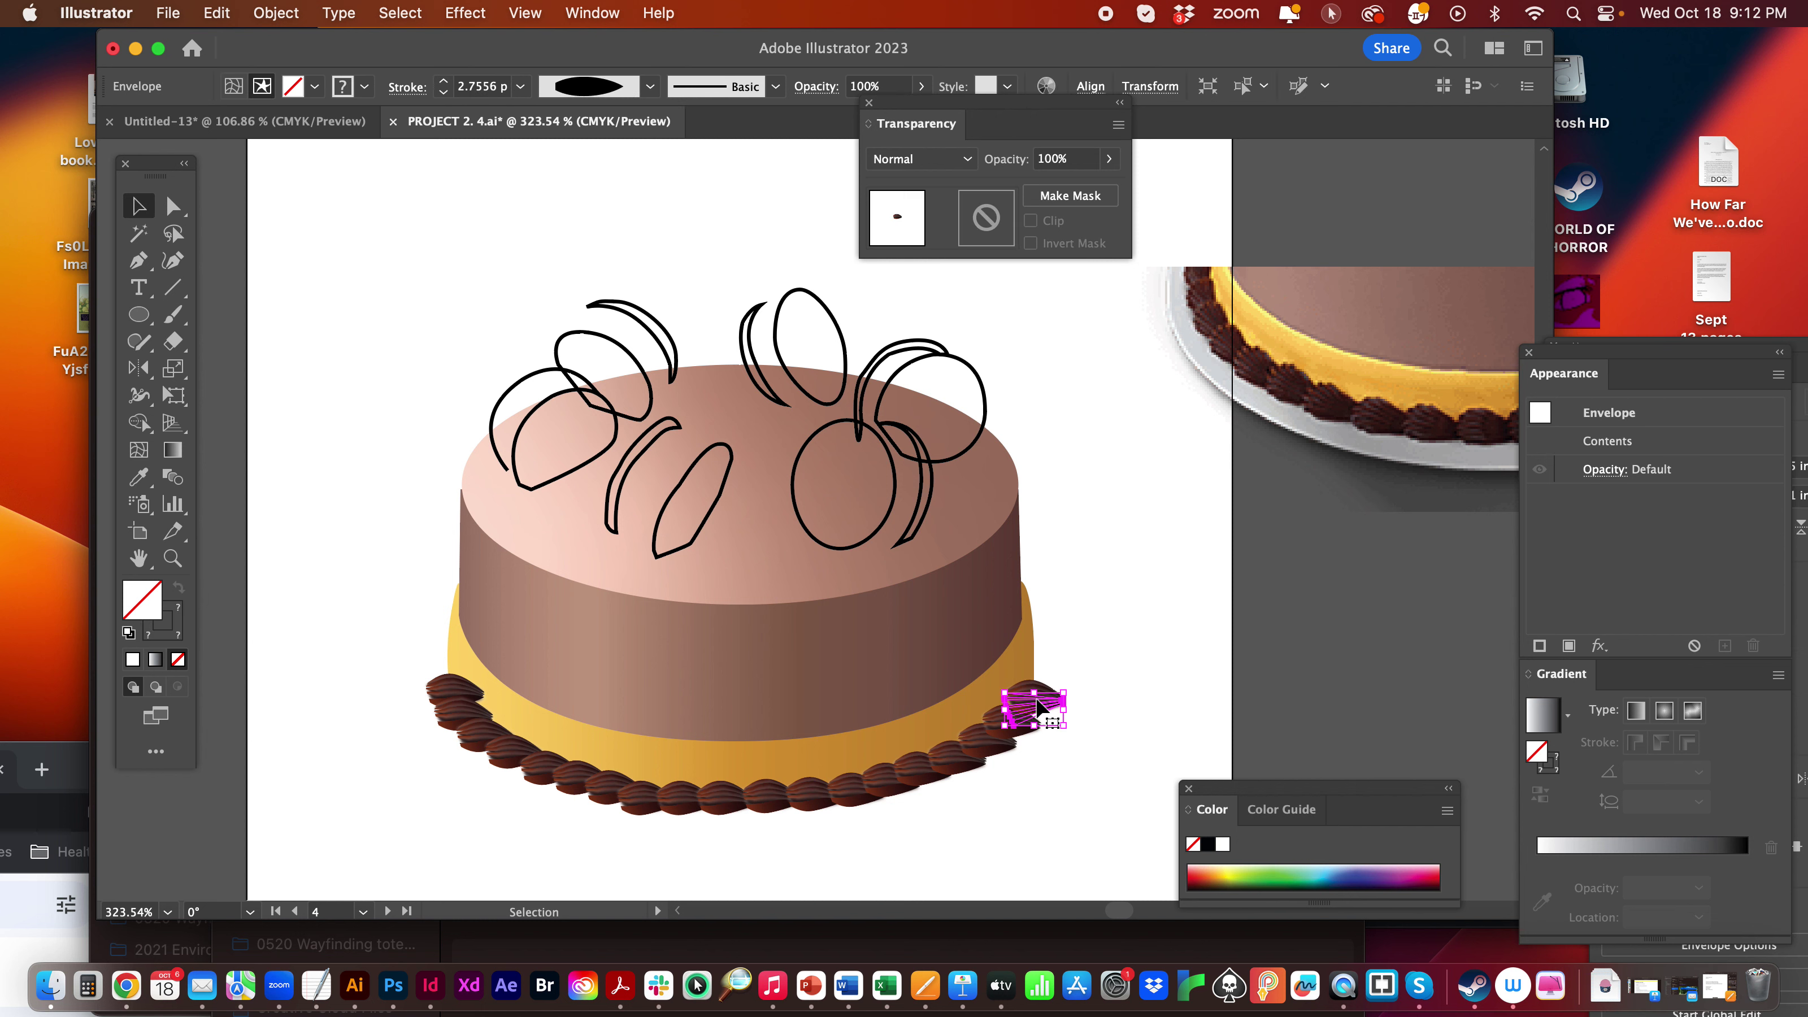
left_click_drag(1022, 716, 473, 744)
left_click(455, 702)
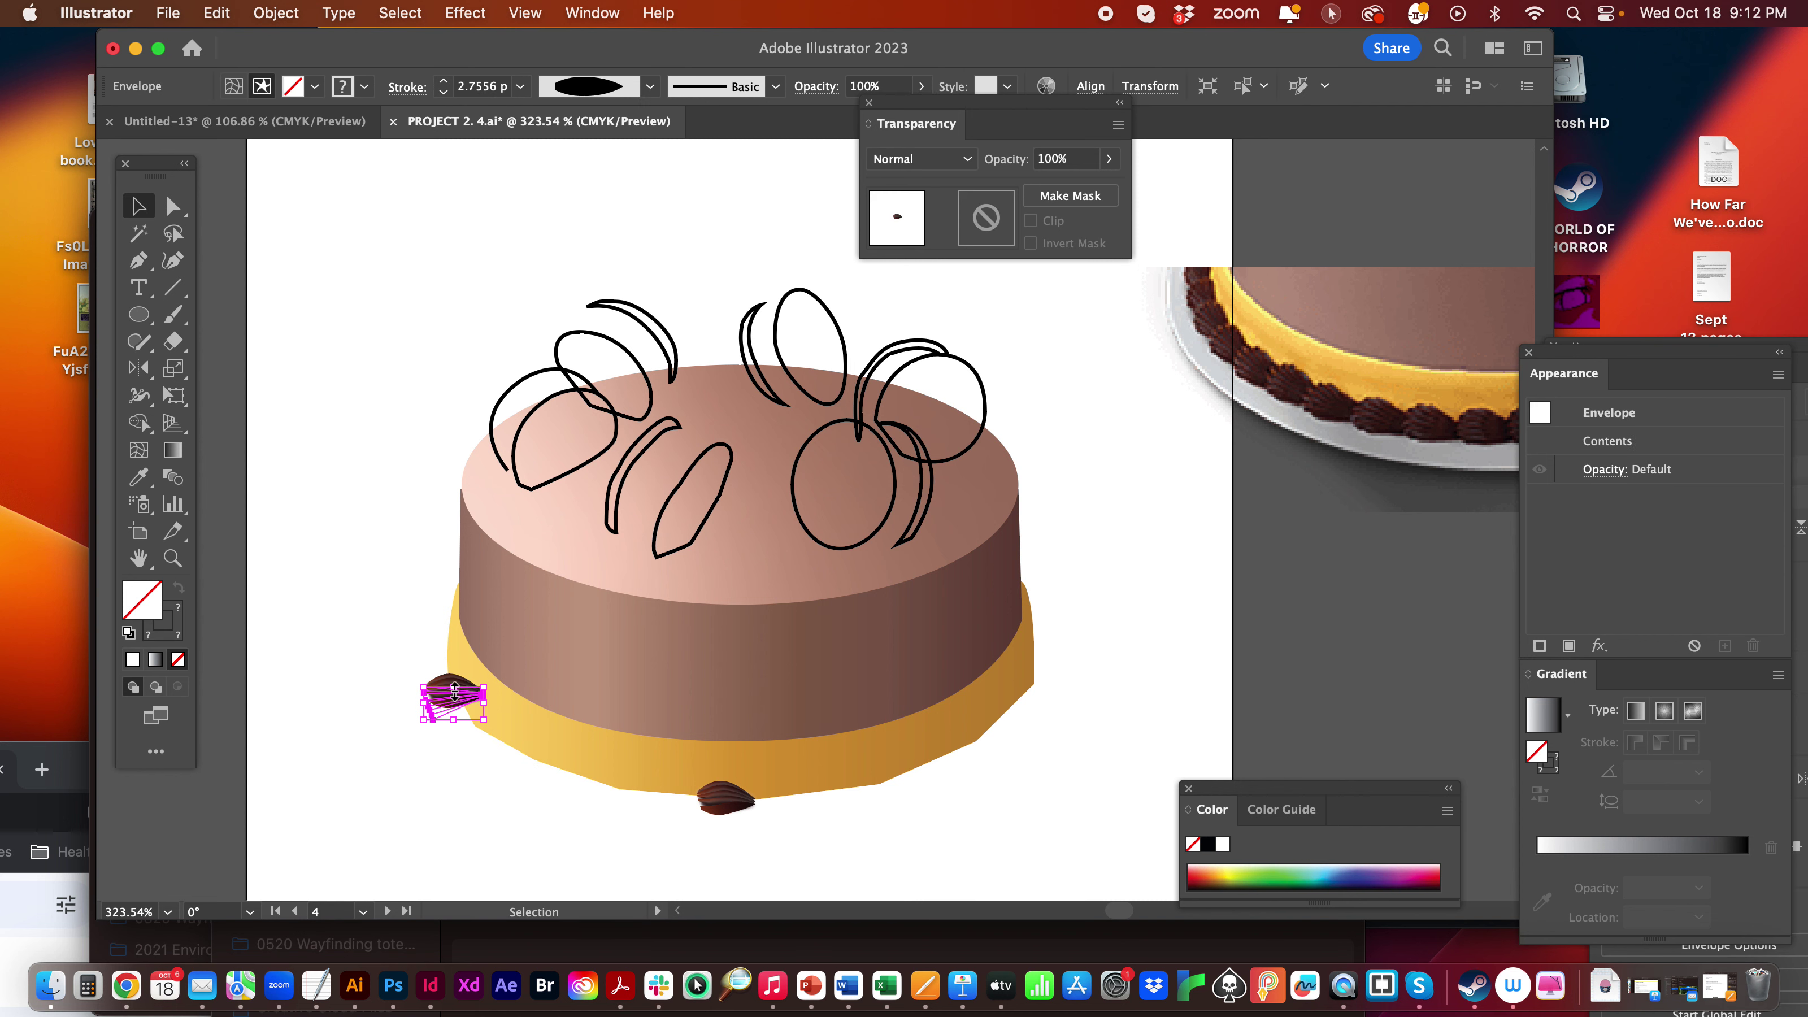
key("Delete")
left_click_drag(726, 798, 721, 798)
- Show the rulers and place a vertical guide through the cake's centre
left_click(766, 614)
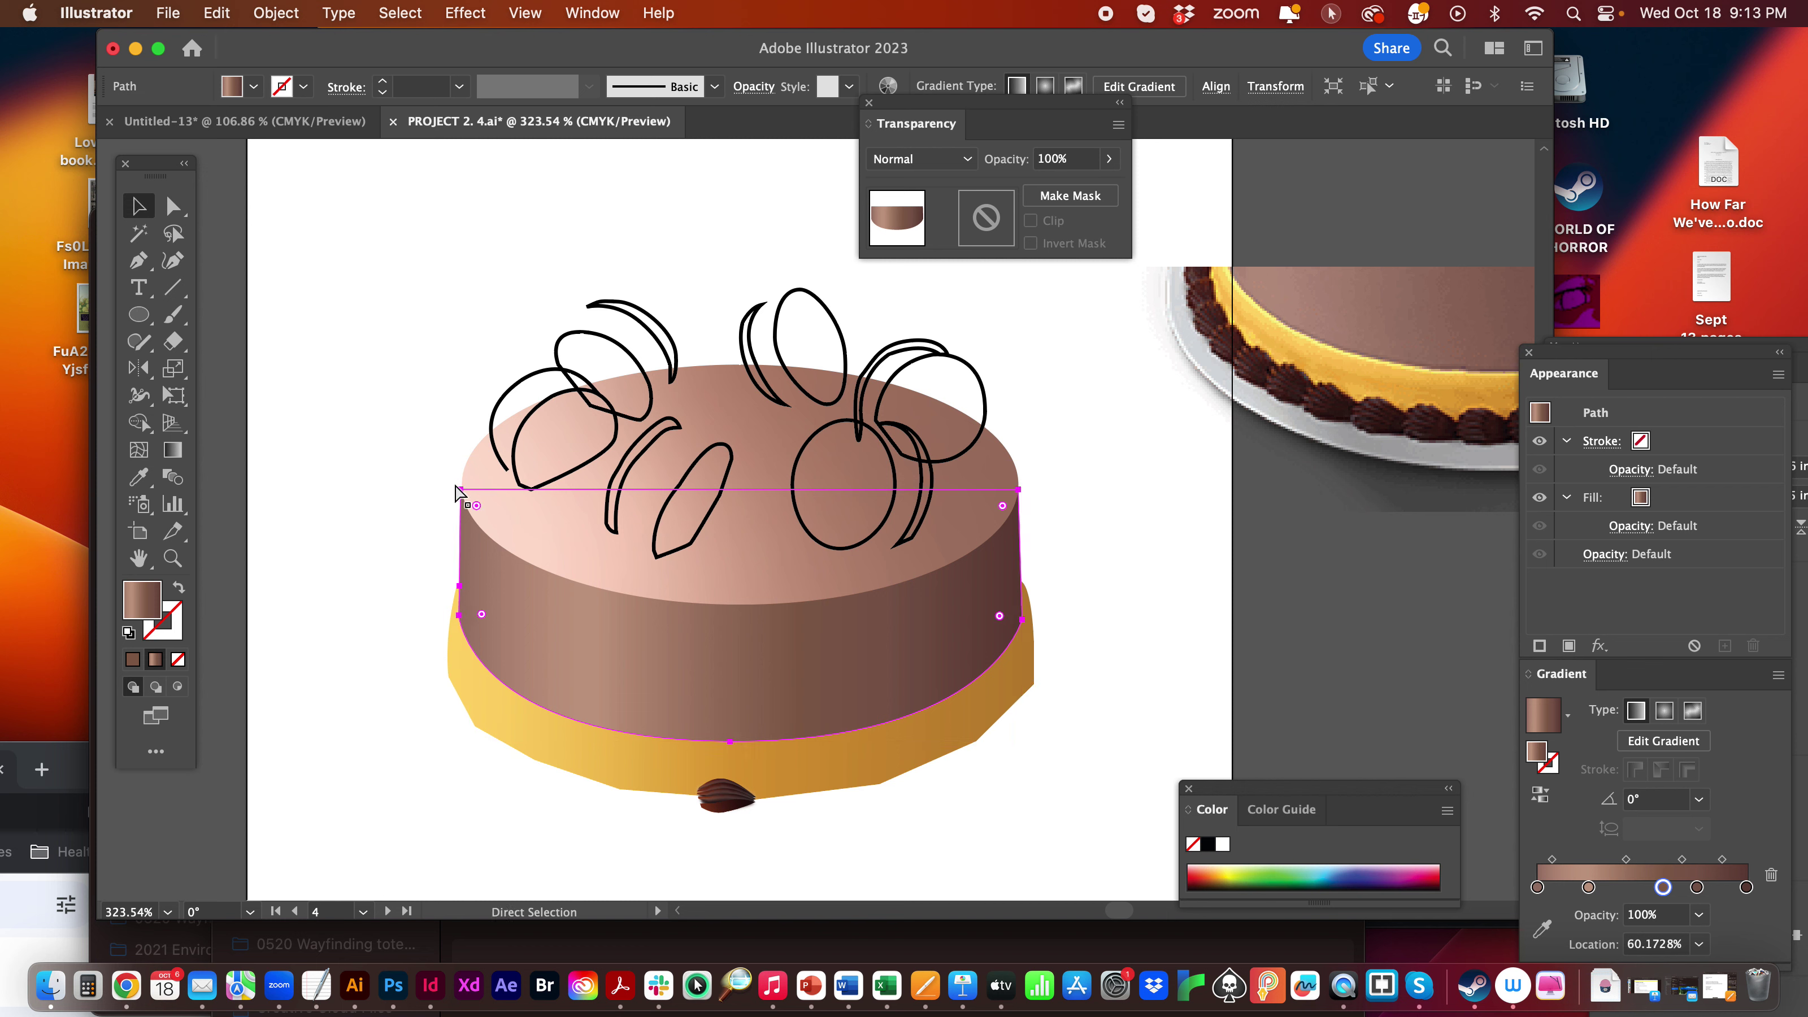
key("super+r")
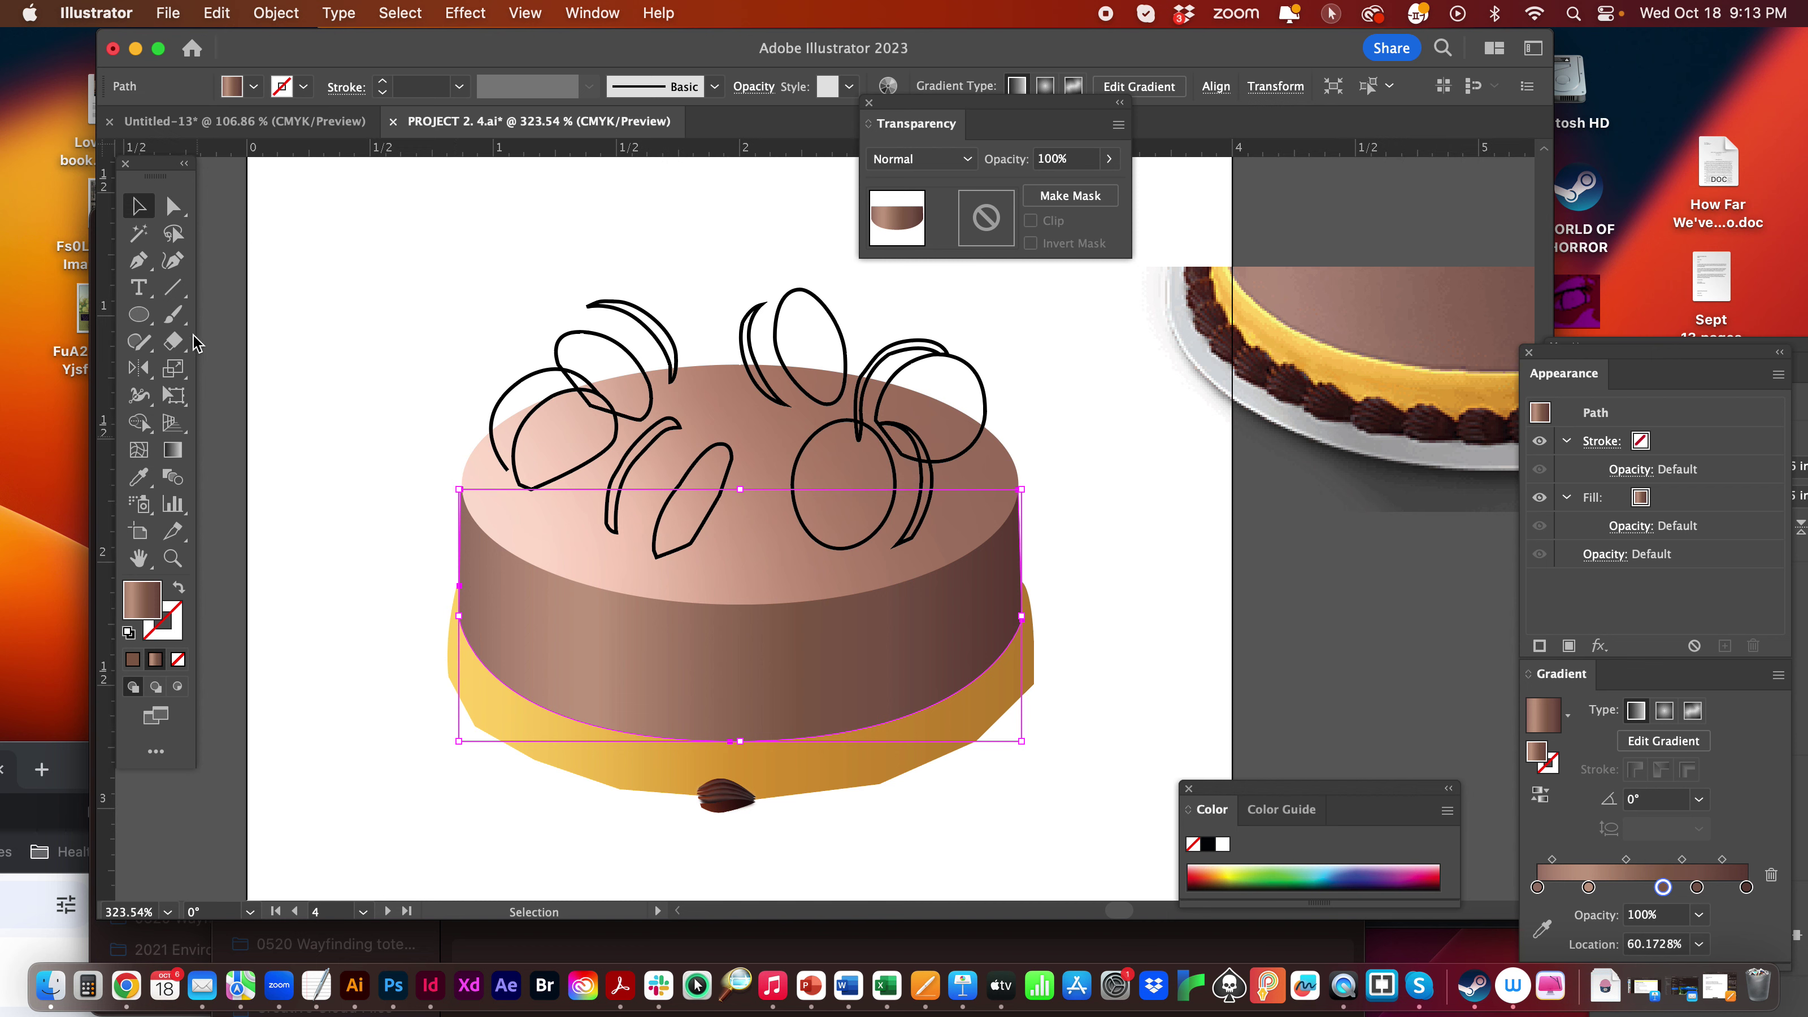
left_click_drag(99, 277, 740, 489)
key("super+semicolon")
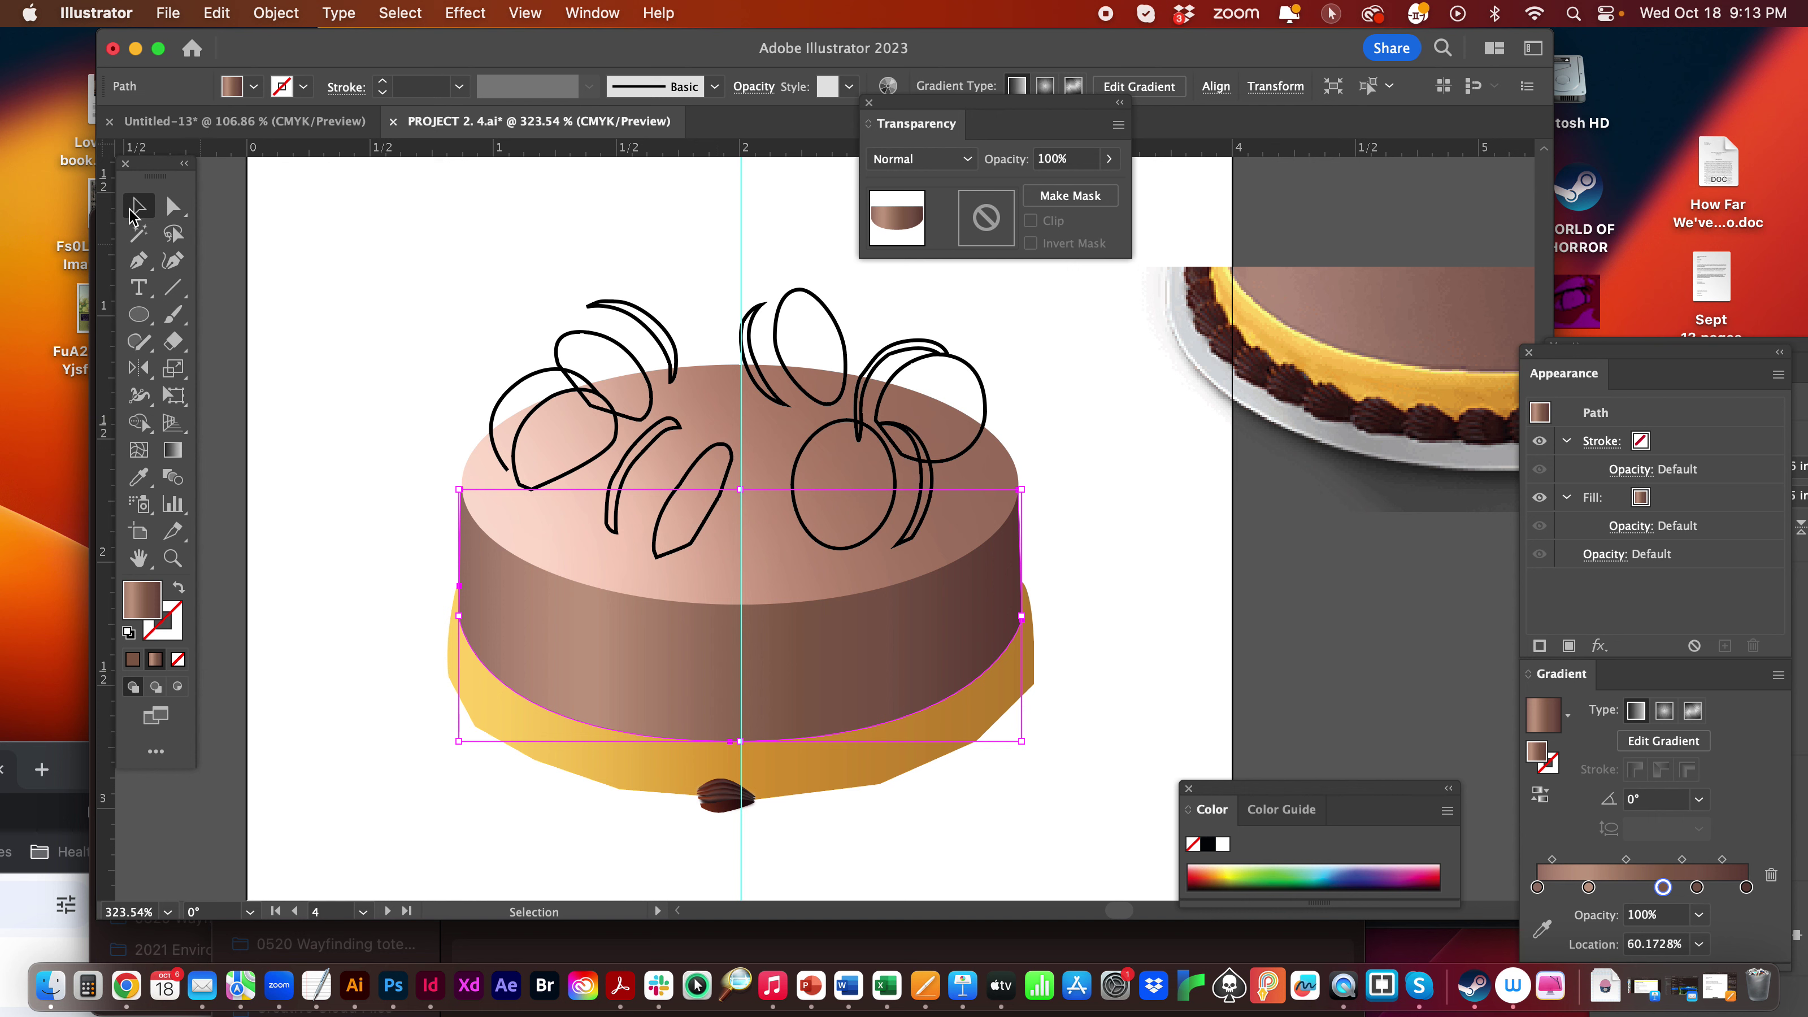
- Set the chocolate piece and a copy side by side on the centre guide
left_click(399, 302)
left_click_drag(714, 801, 799, 799)
left_click(922, 850)
- Zoom in on the base and tilt the second chocolate piece slightly upward
key("z")
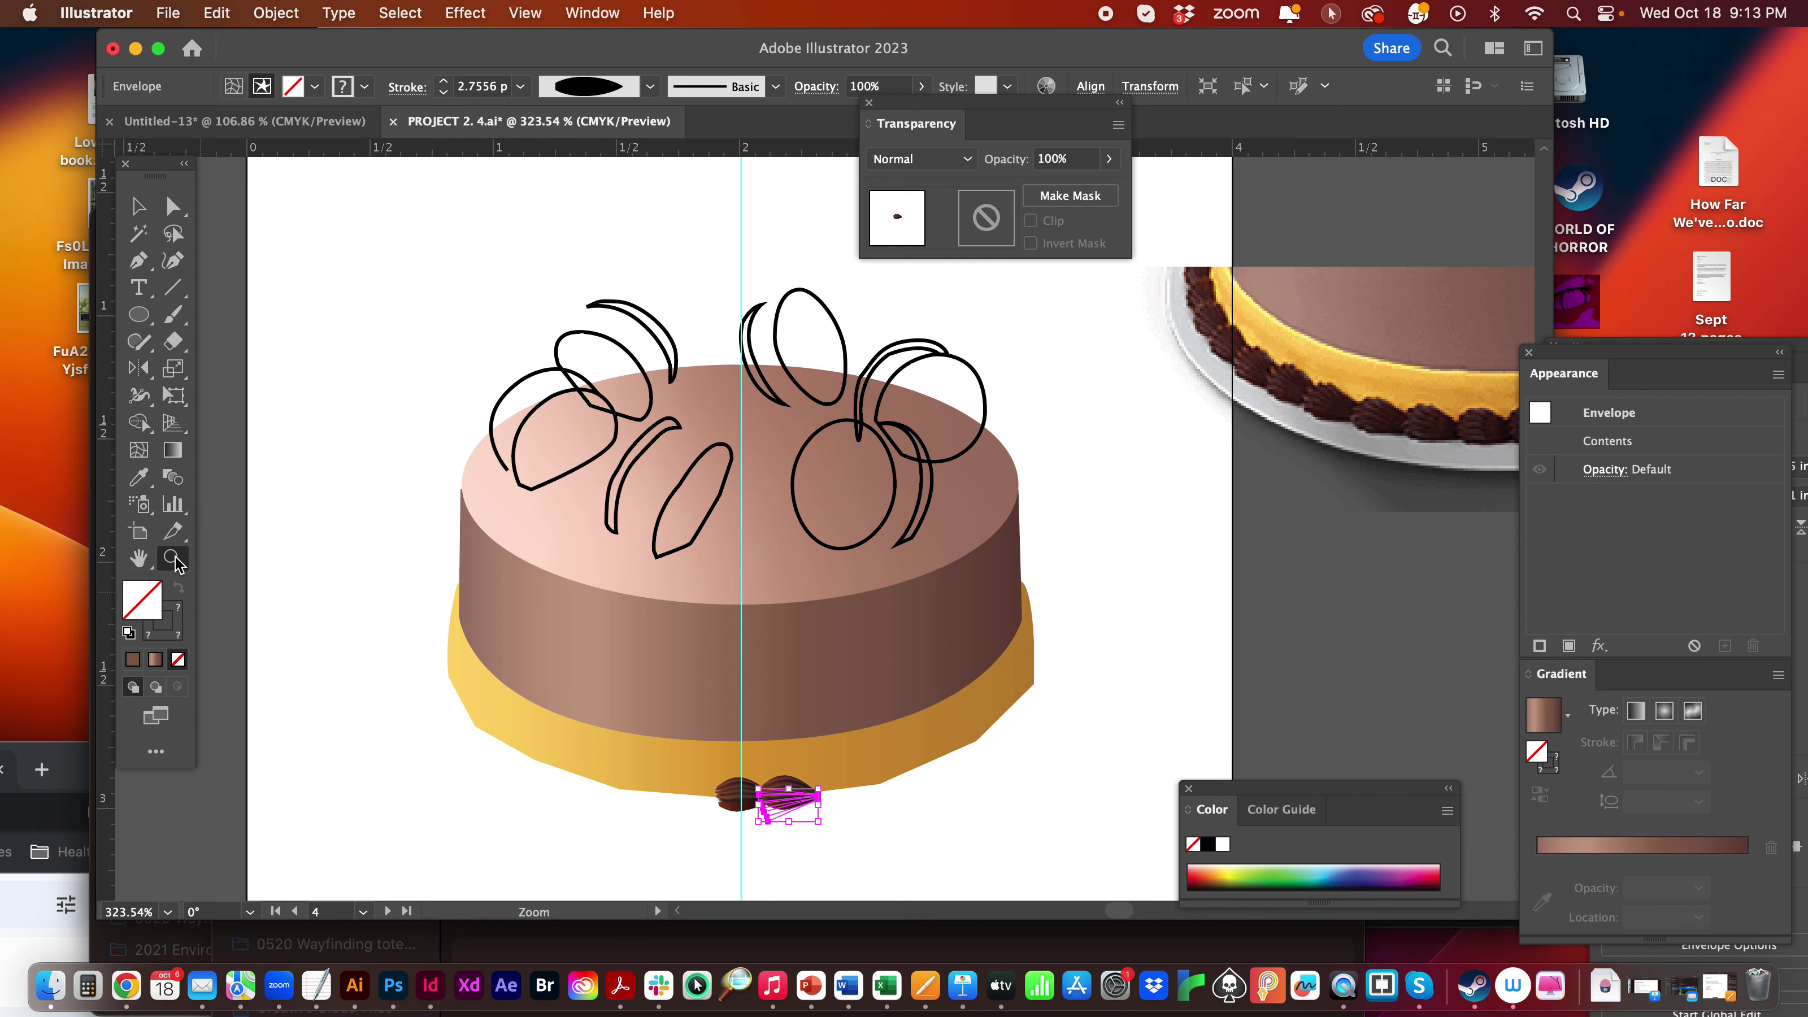
left_click(816, 784)
left_click(838, 542)
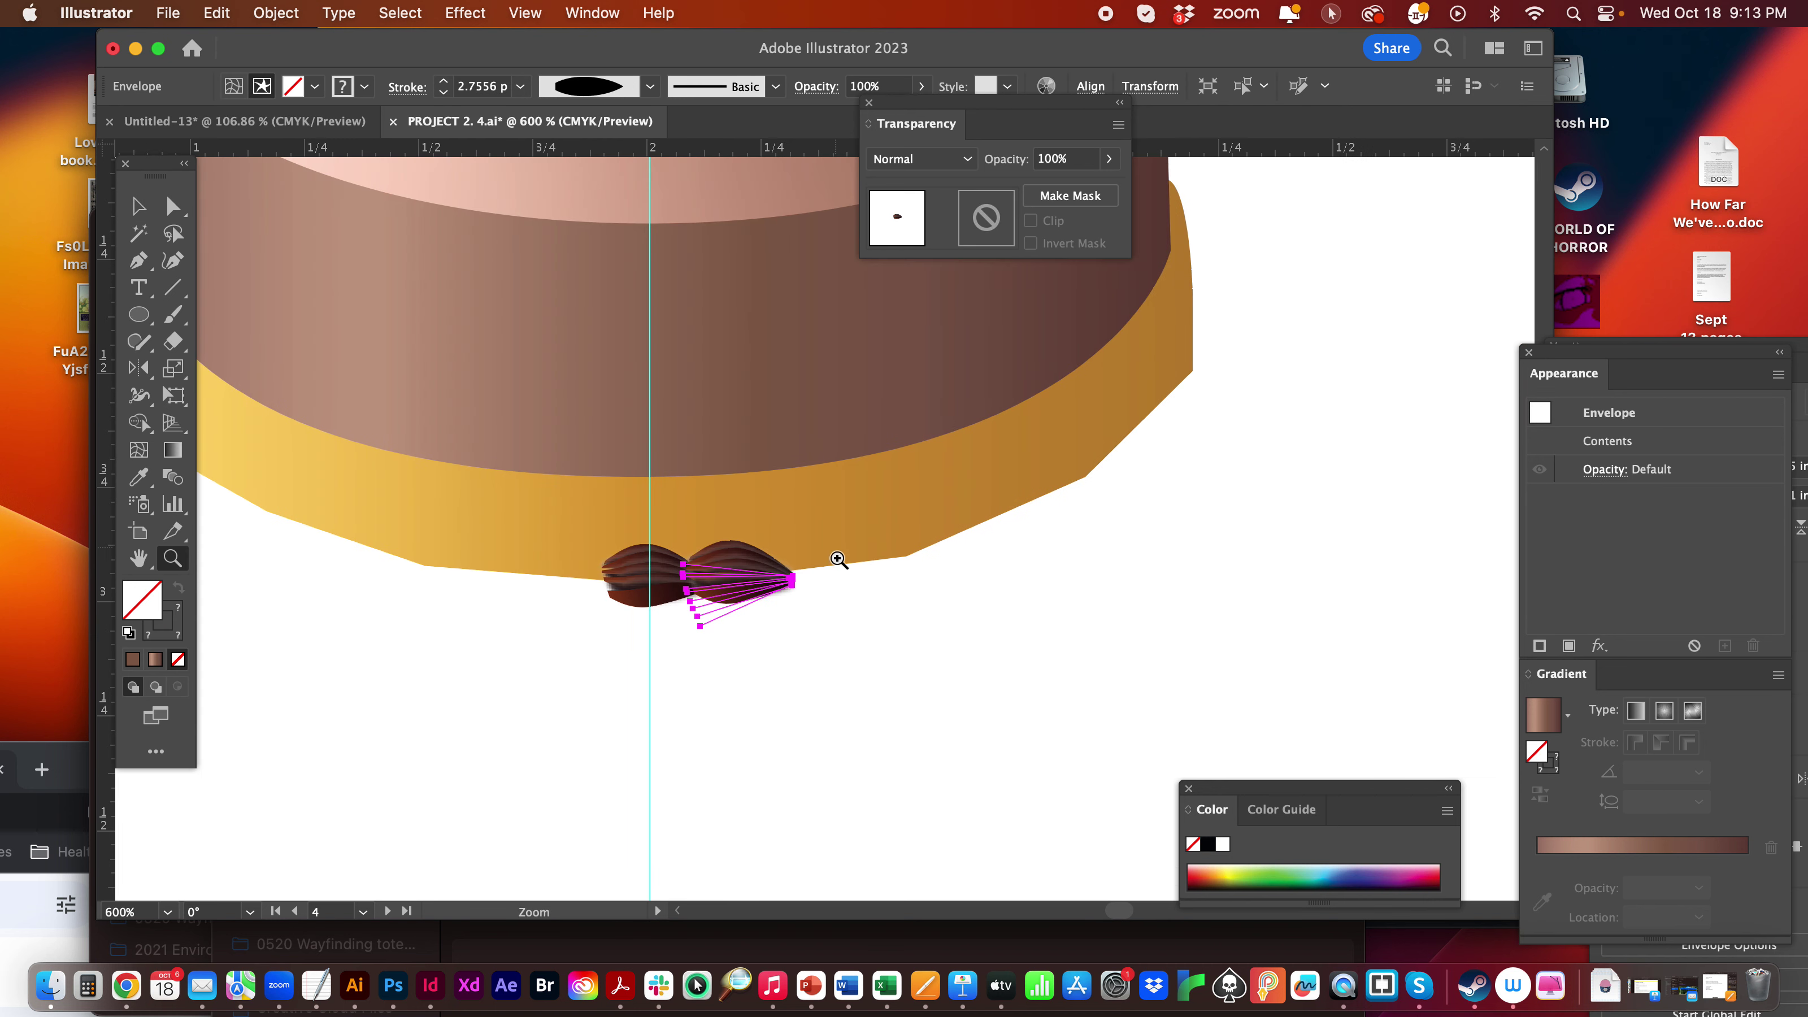
scroll(851, 567, "up", 4)
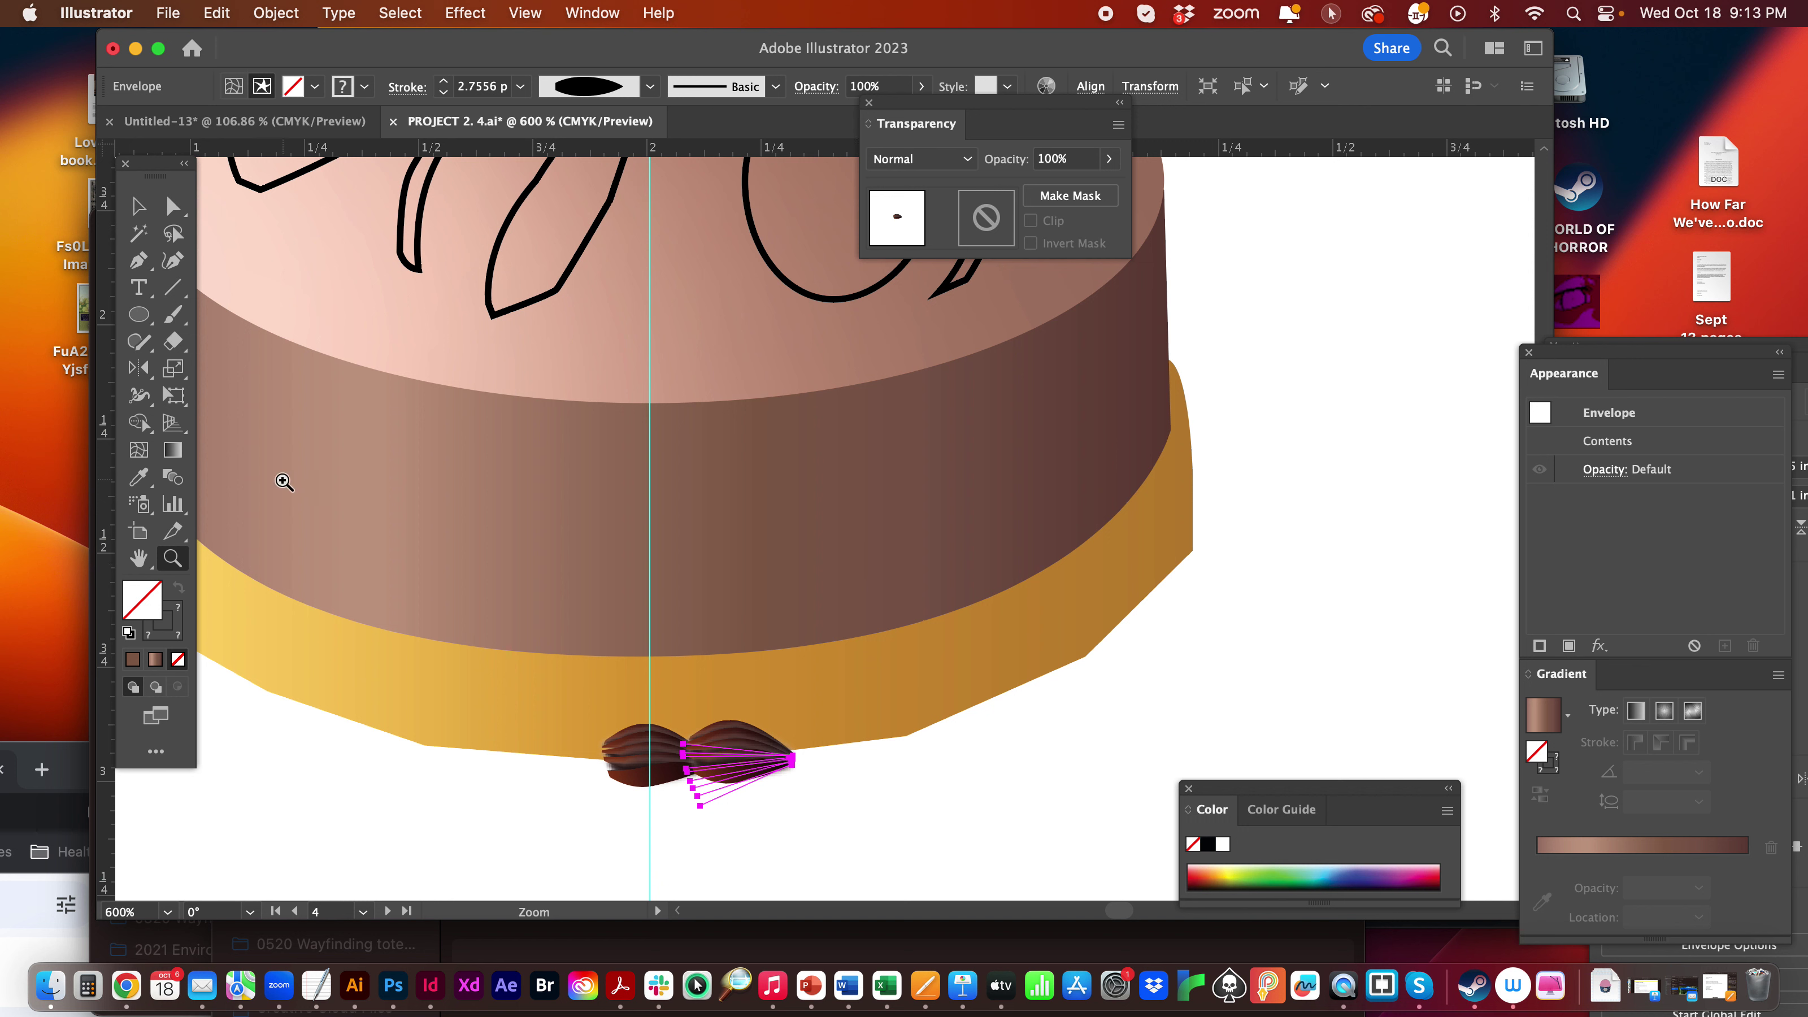
left_click_drag(137, 367, 192, 367)
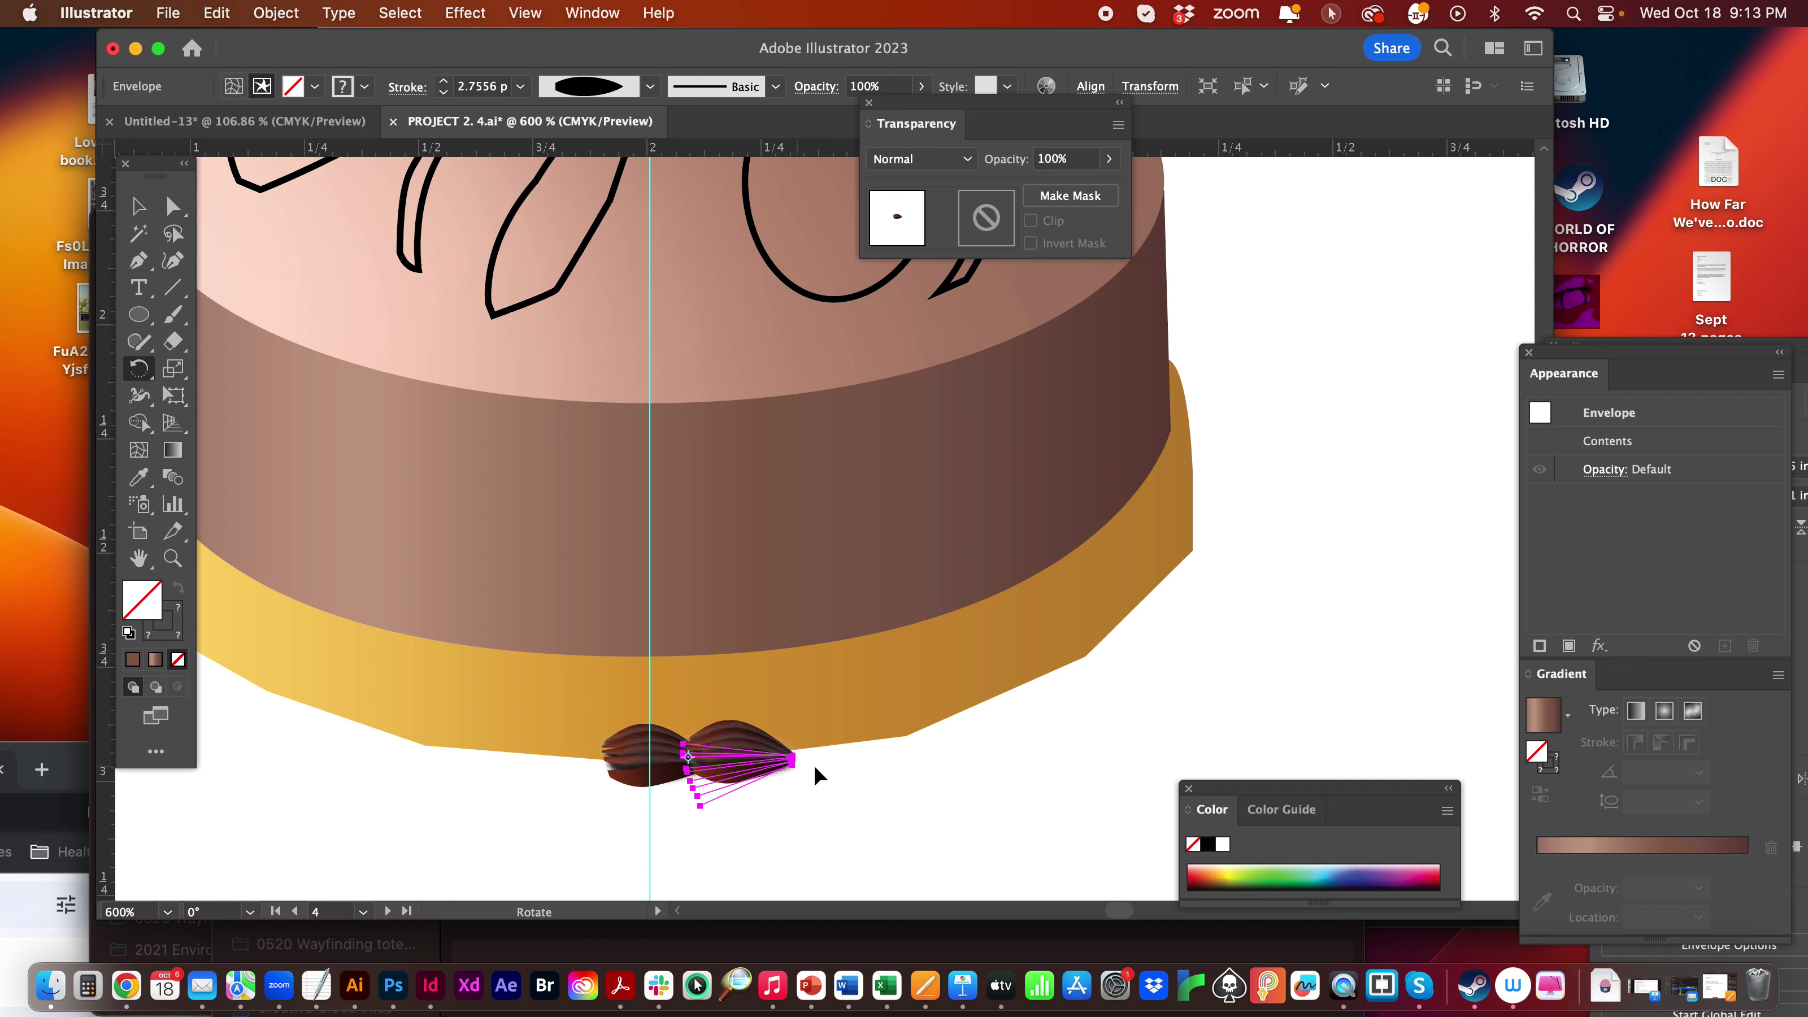
left_click_drag(857, 756, 844, 741)
key("v")
left_click(1035, 863)
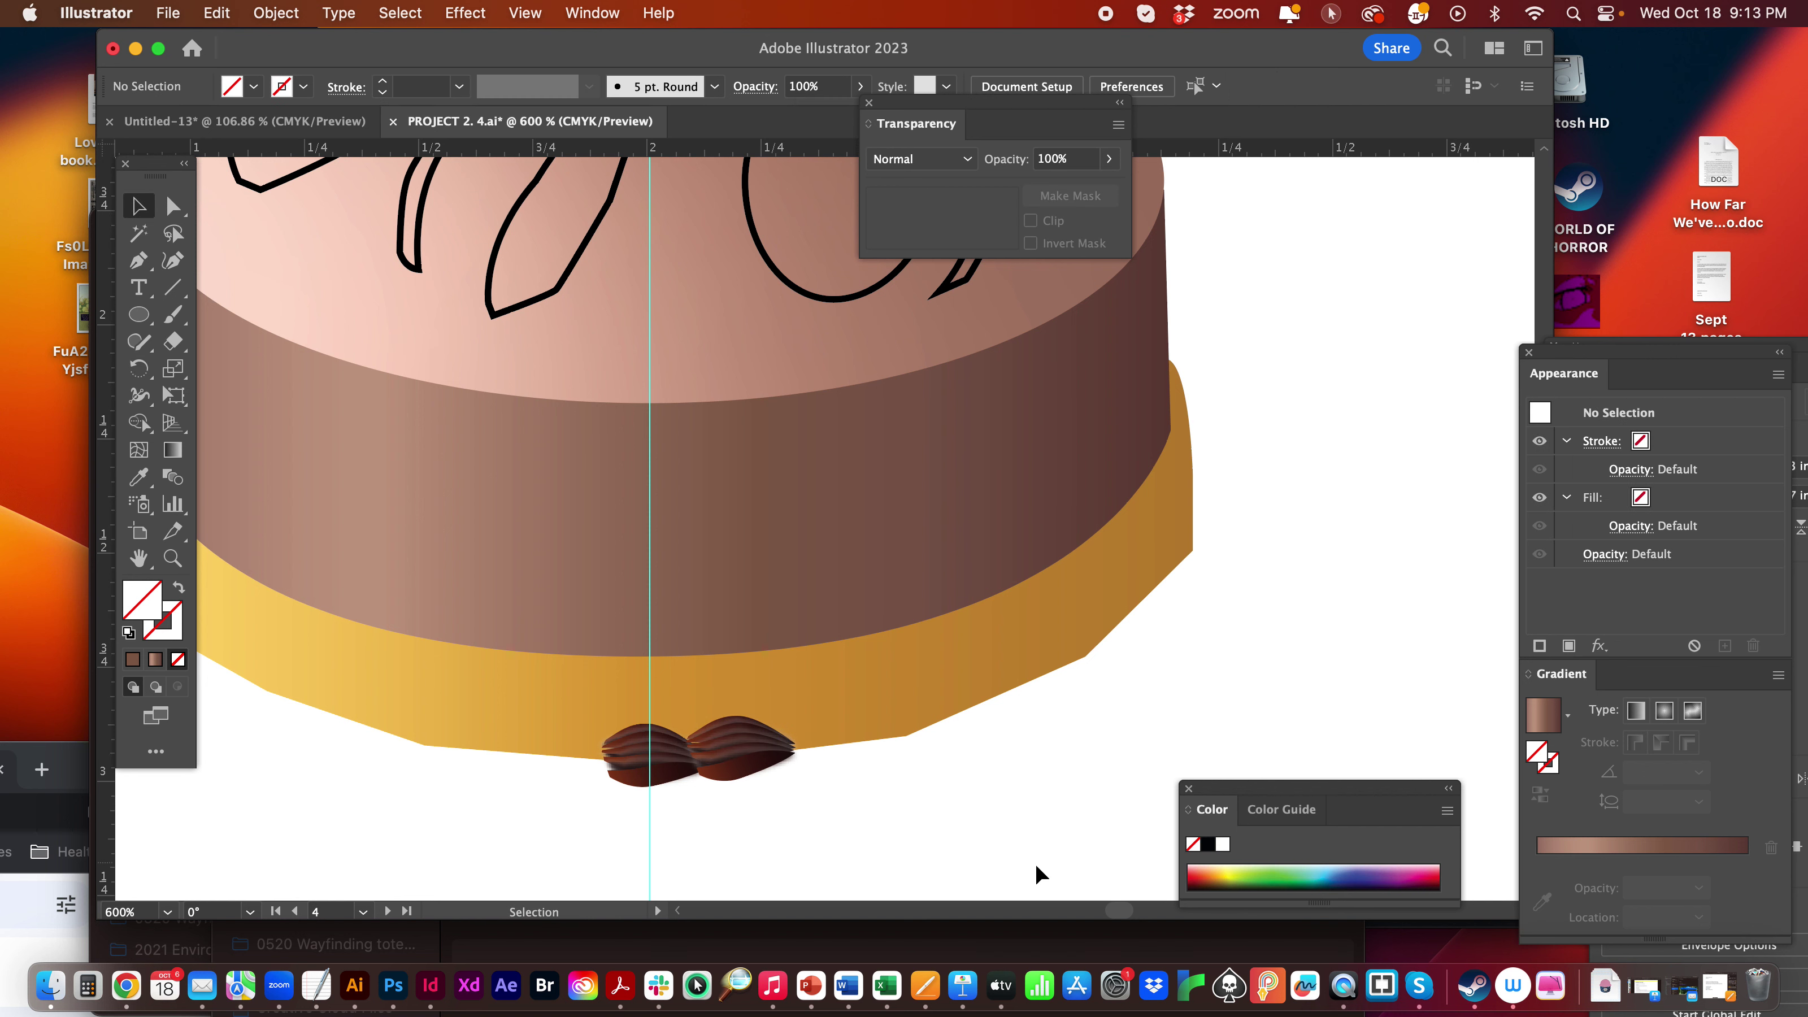
- Add two tilted copies to the right along the base's bottom edge
left_click(733, 751)
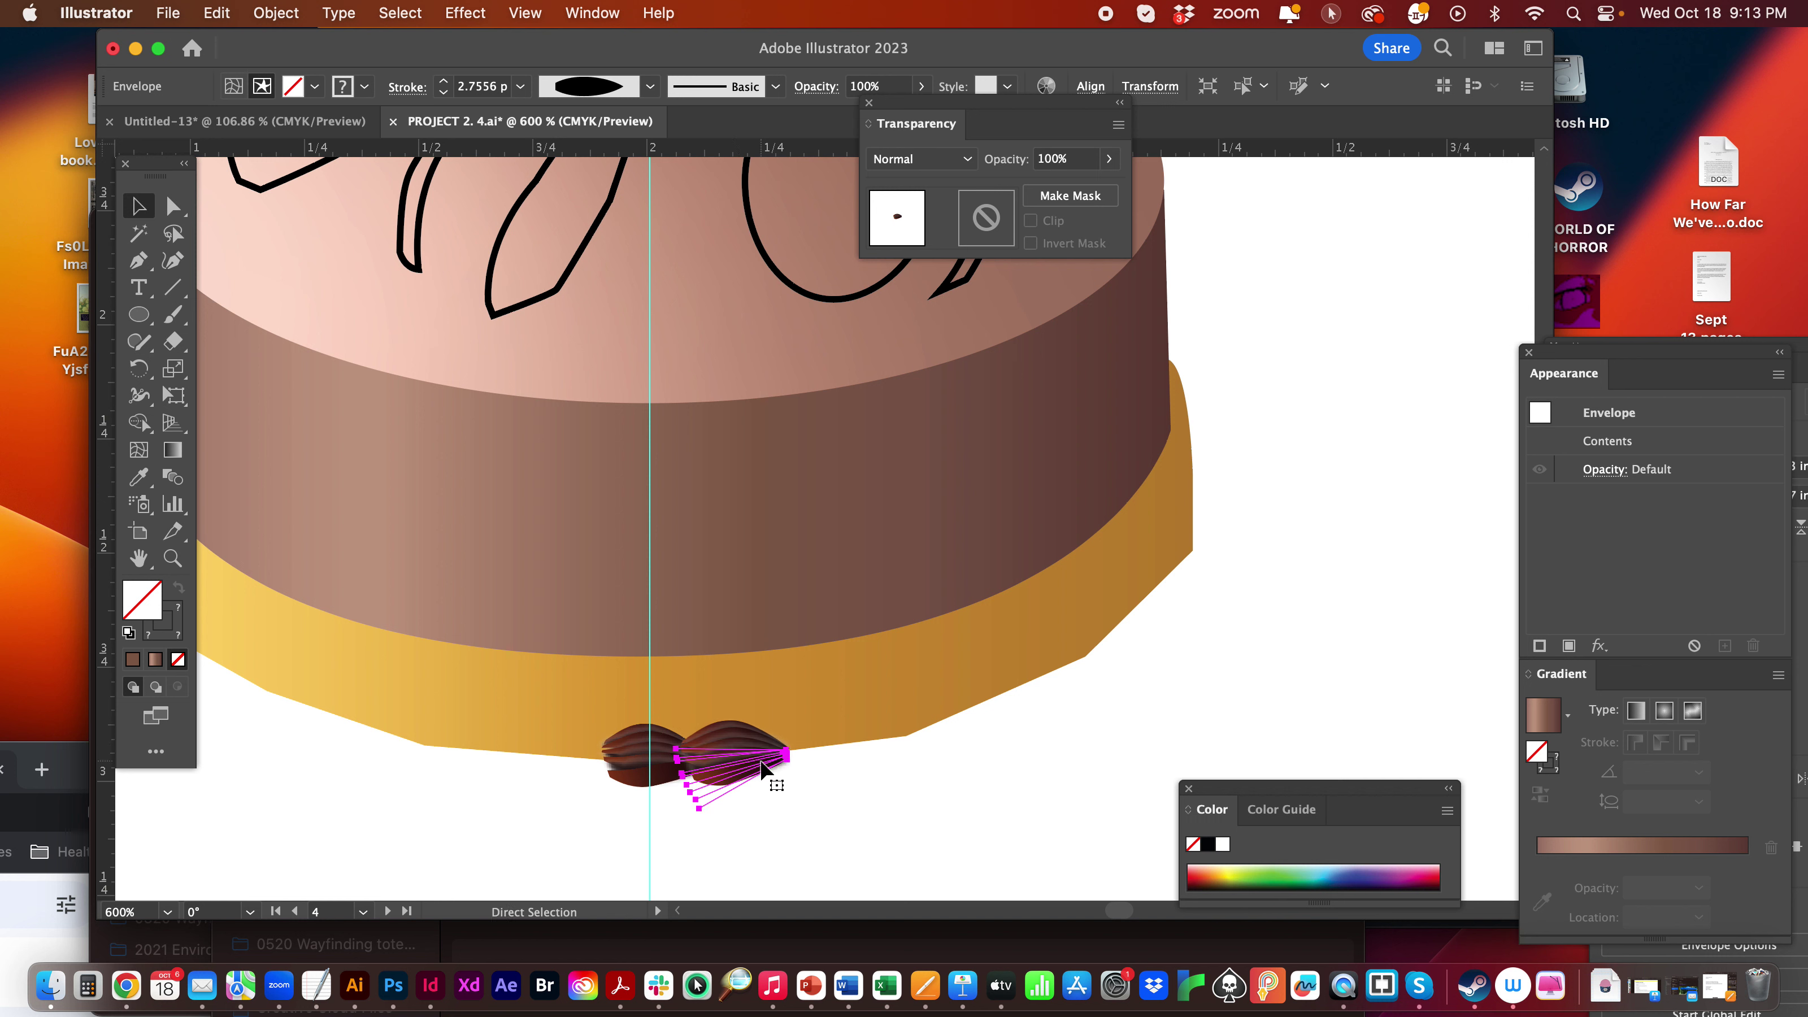
left_click_drag(762, 768, 842, 763)
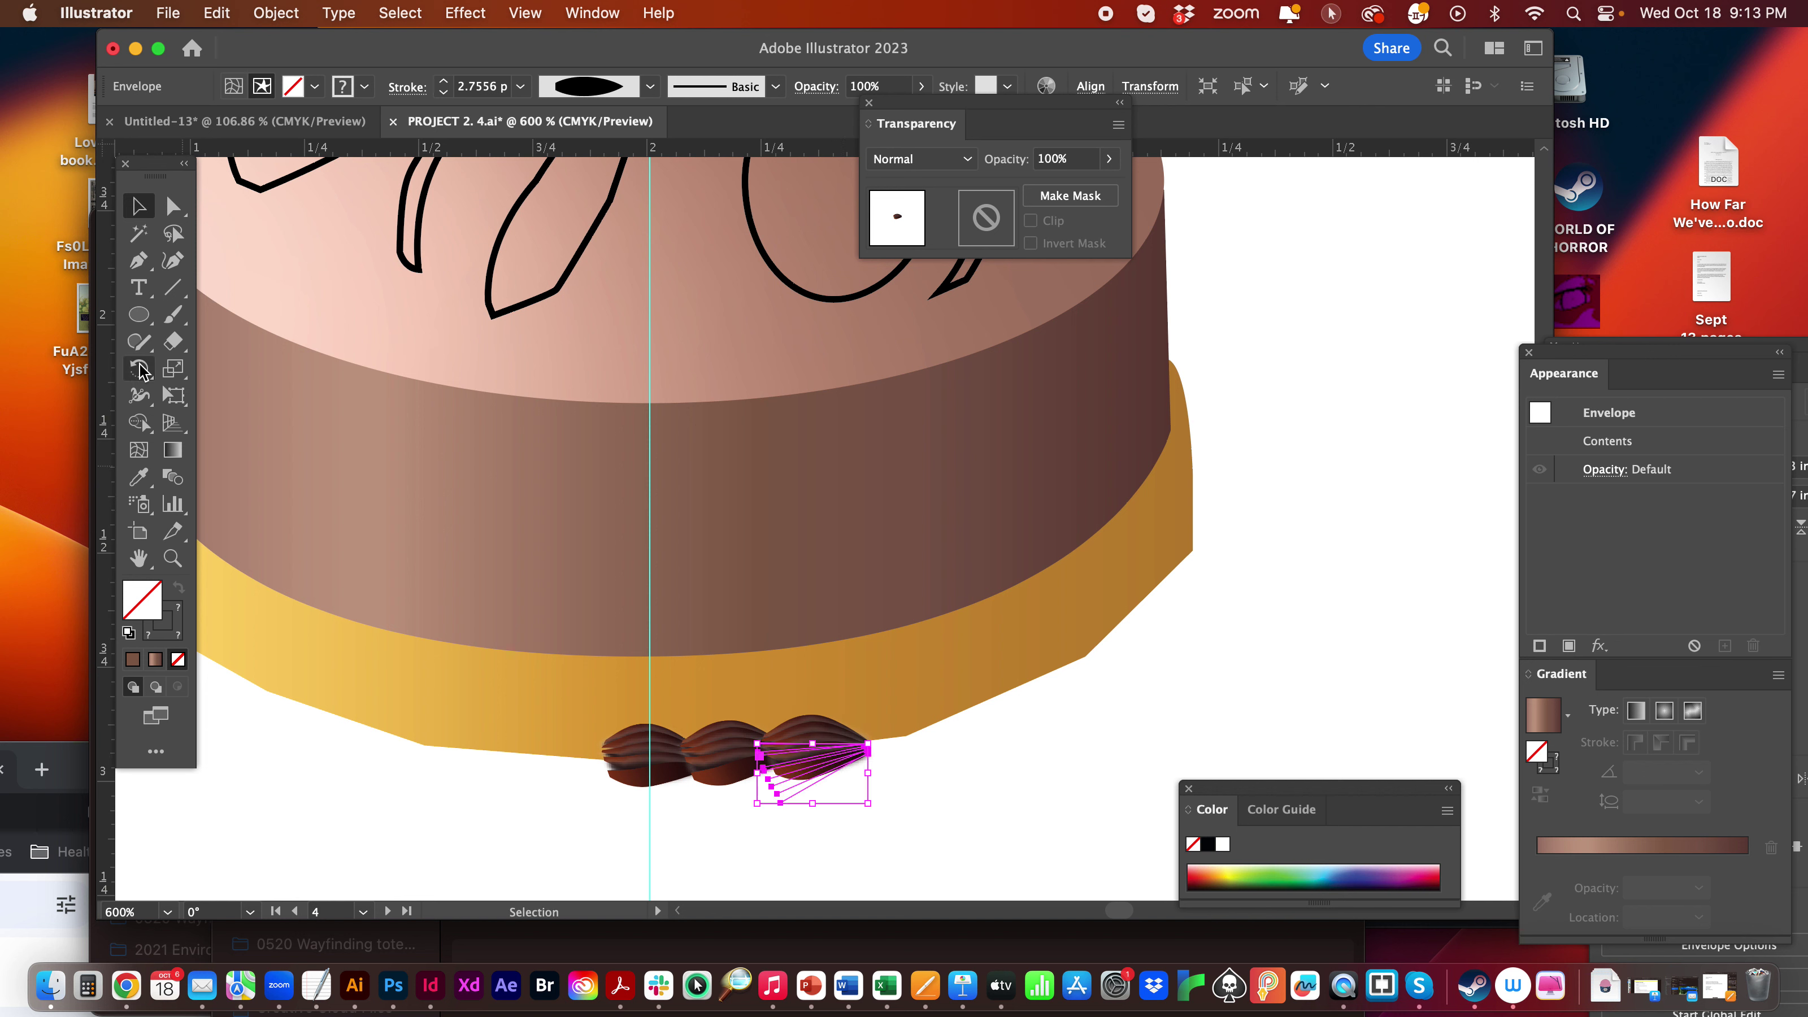
left_click(139, 369)
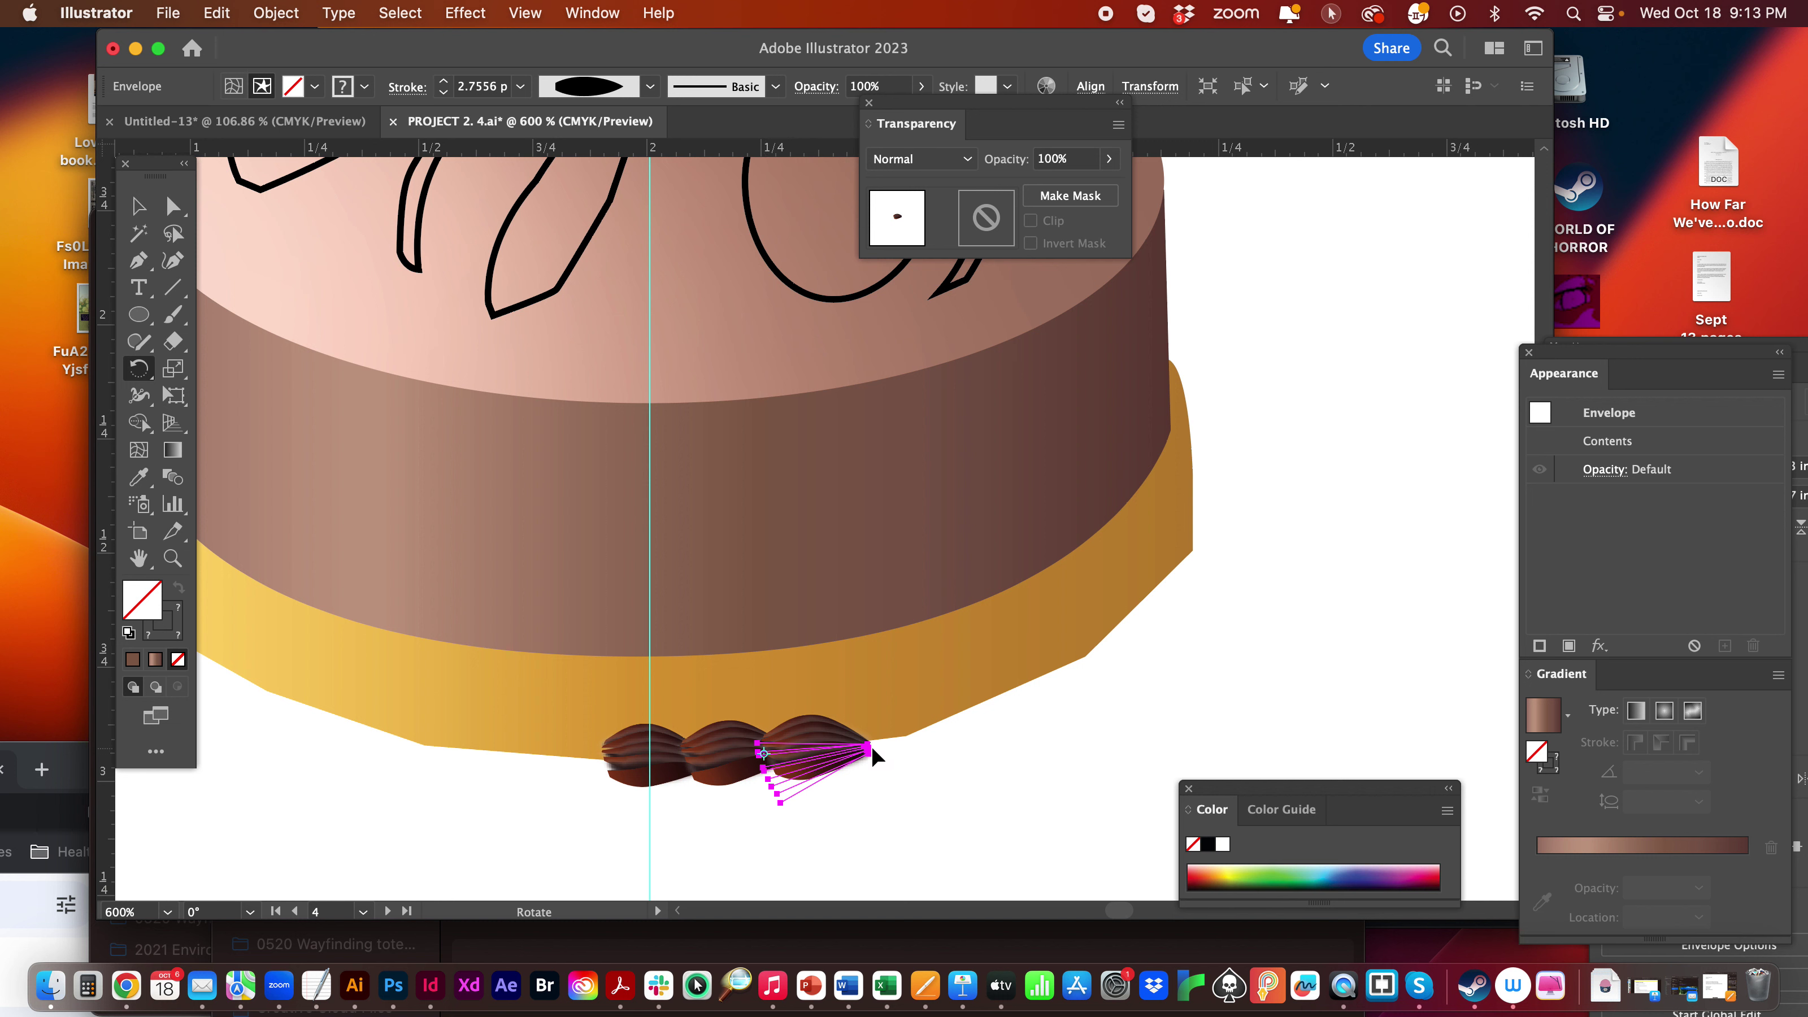
left_click_drag(869, 747, 872, 735)
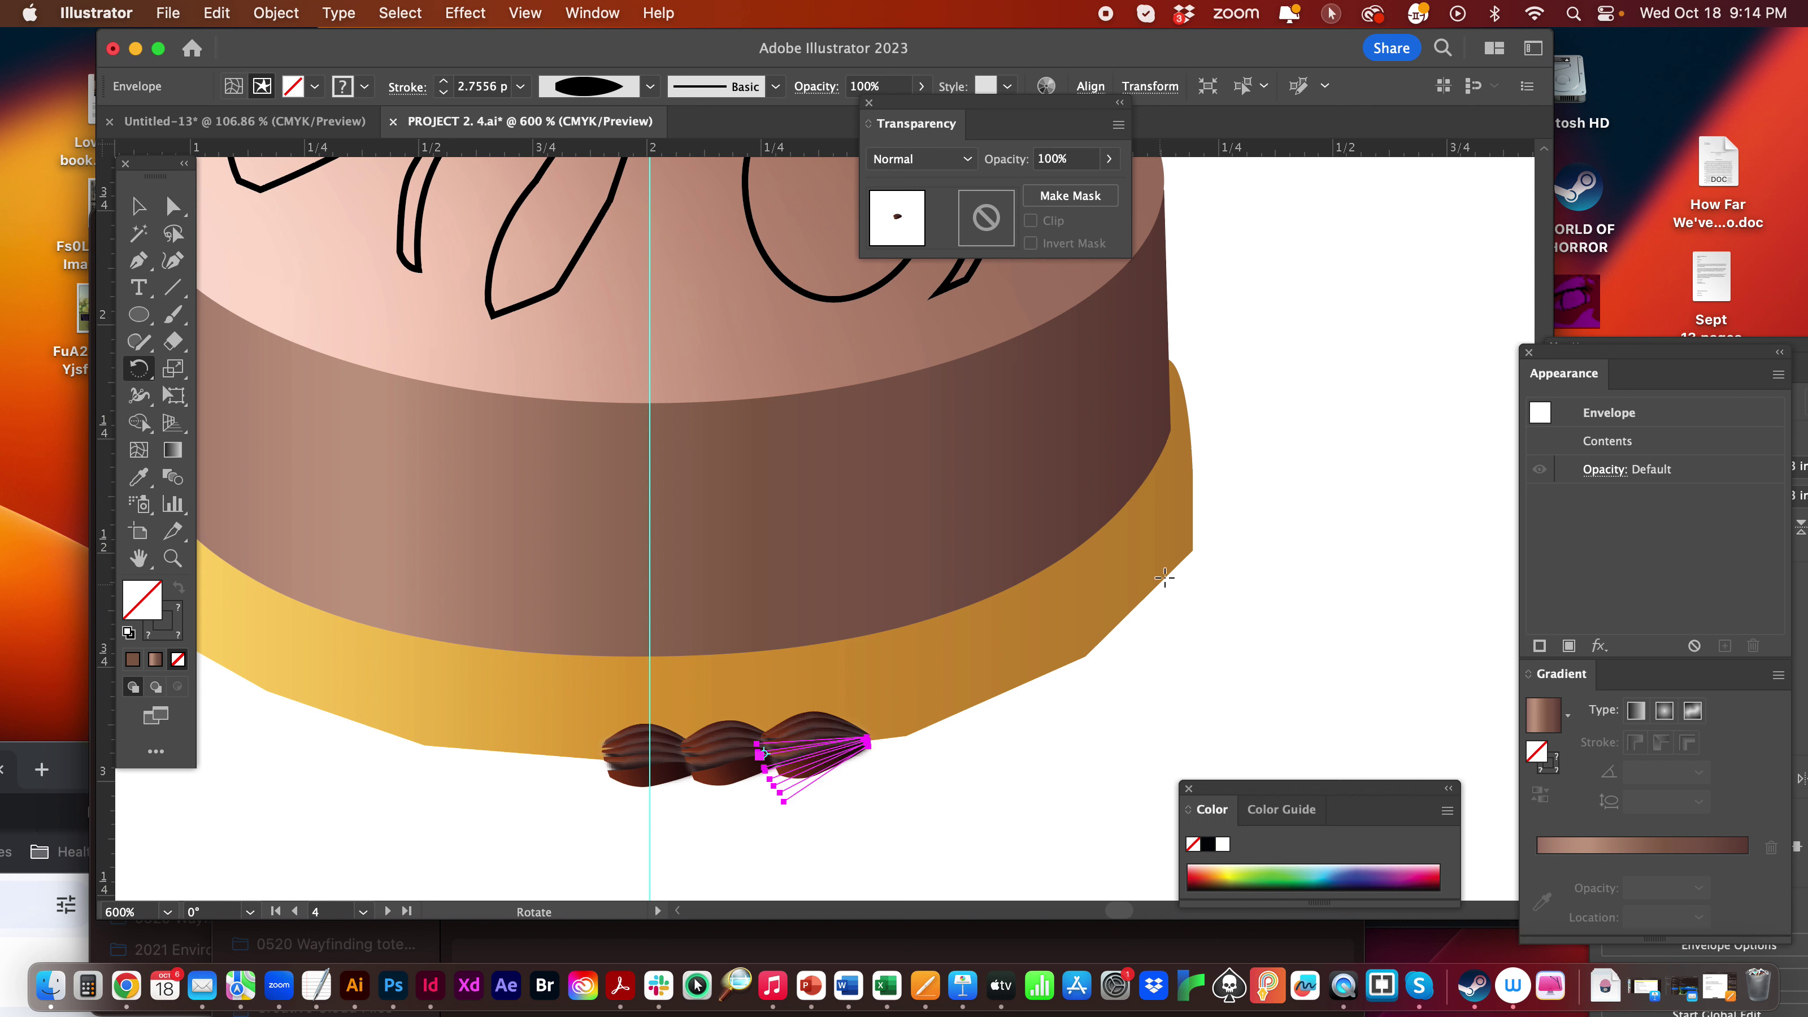
left_click(139, 206)
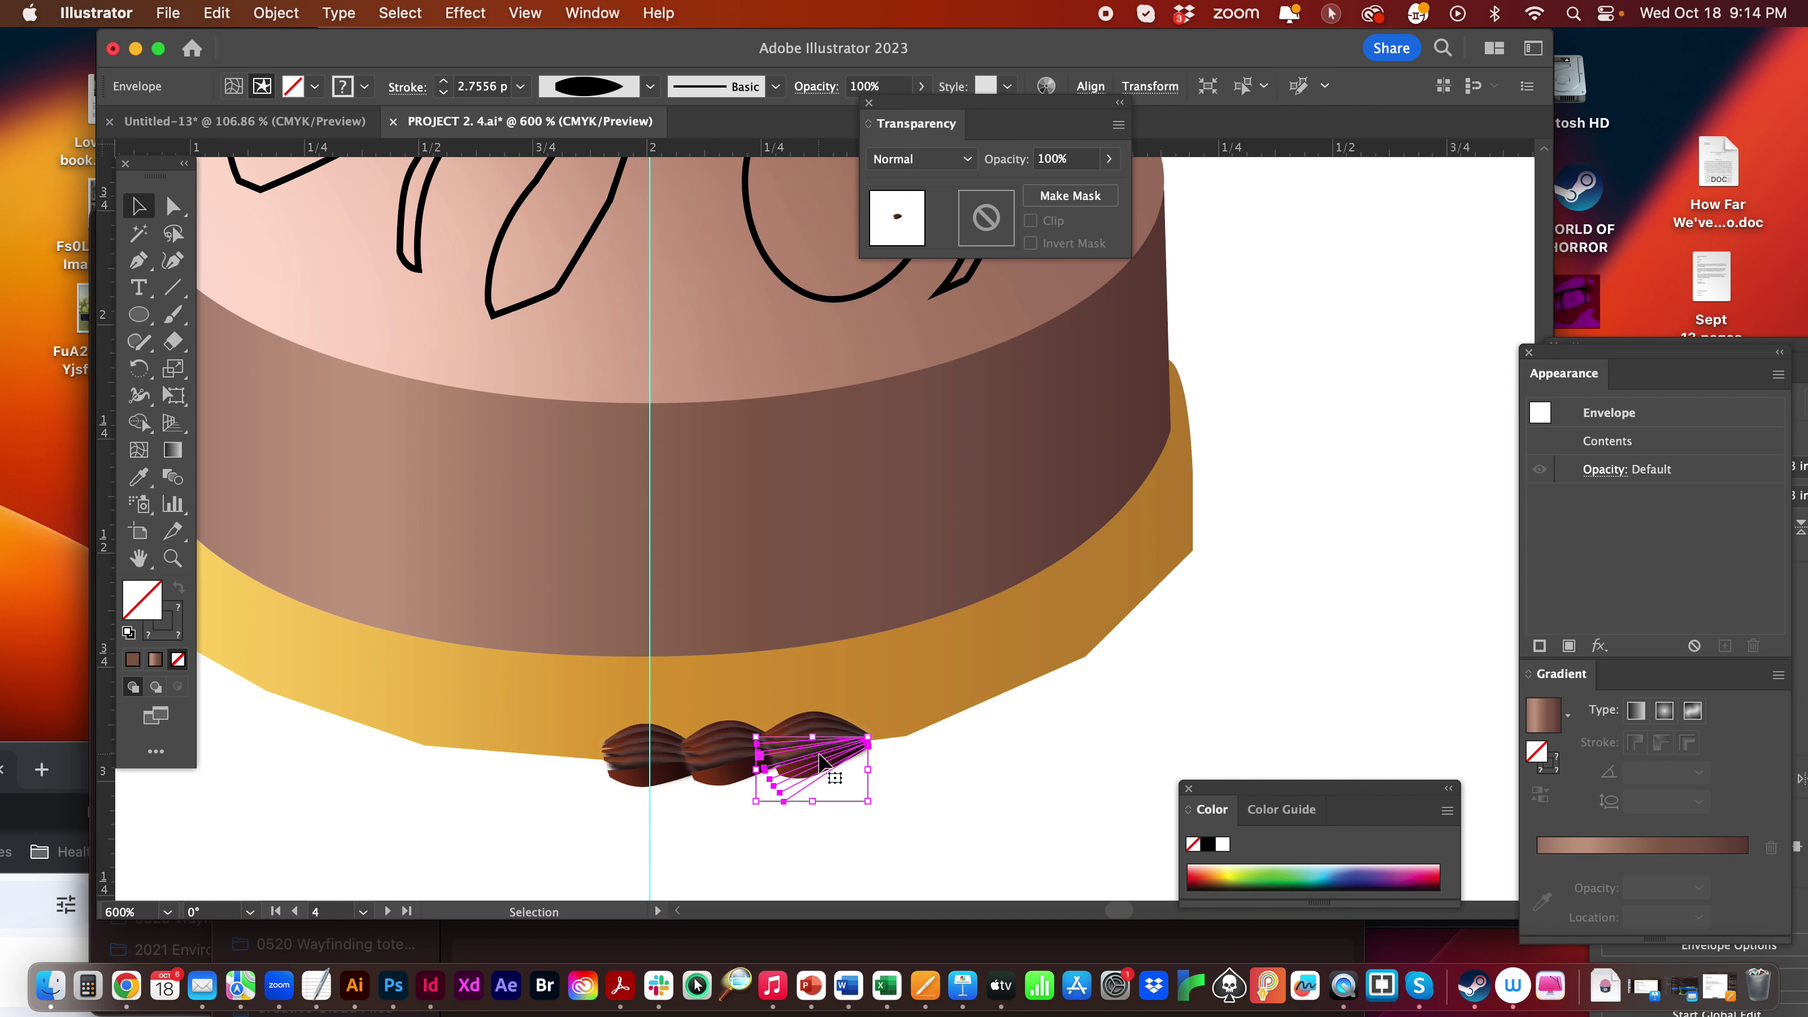
left_click_drag(820, 760, 911, 745)
- Tilt the rightmost scallop to follow the curve and duplicate it up and right
left_click(1047, 738)
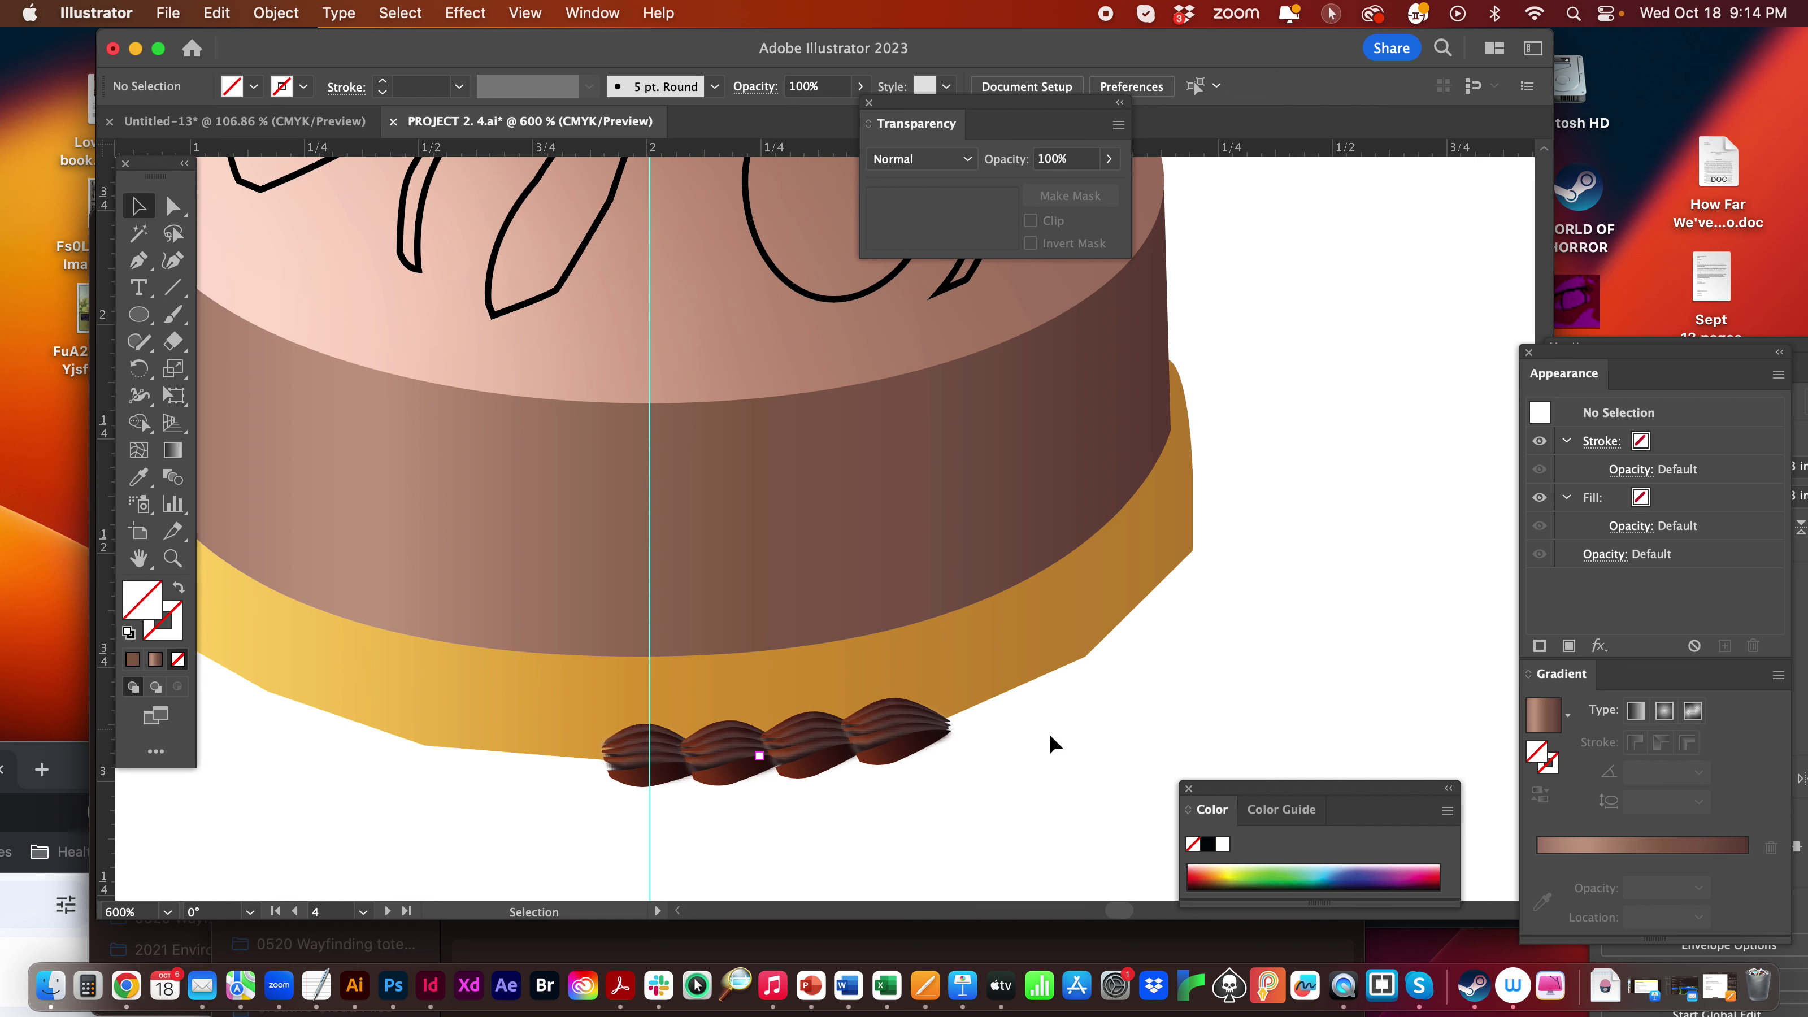
left_click(942, 732)
left_click(140, 369)
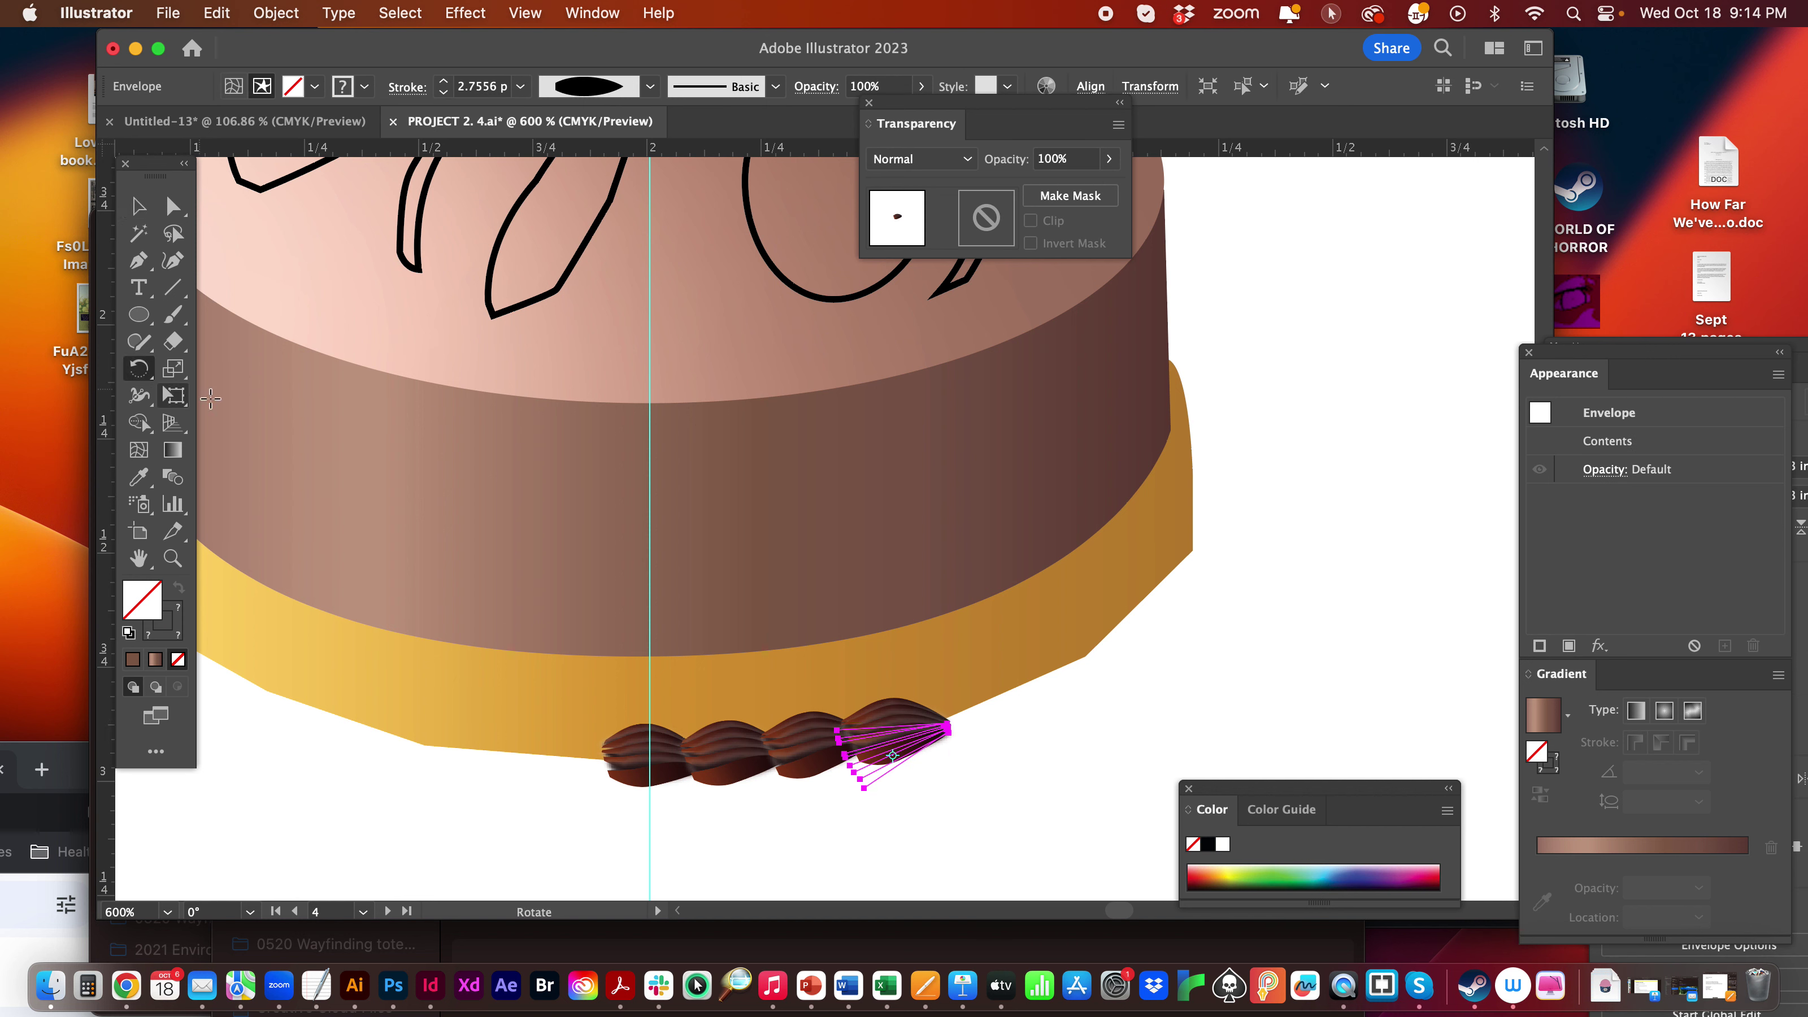
left_click_drag(1003, 731, 1002, 715)
key("v")
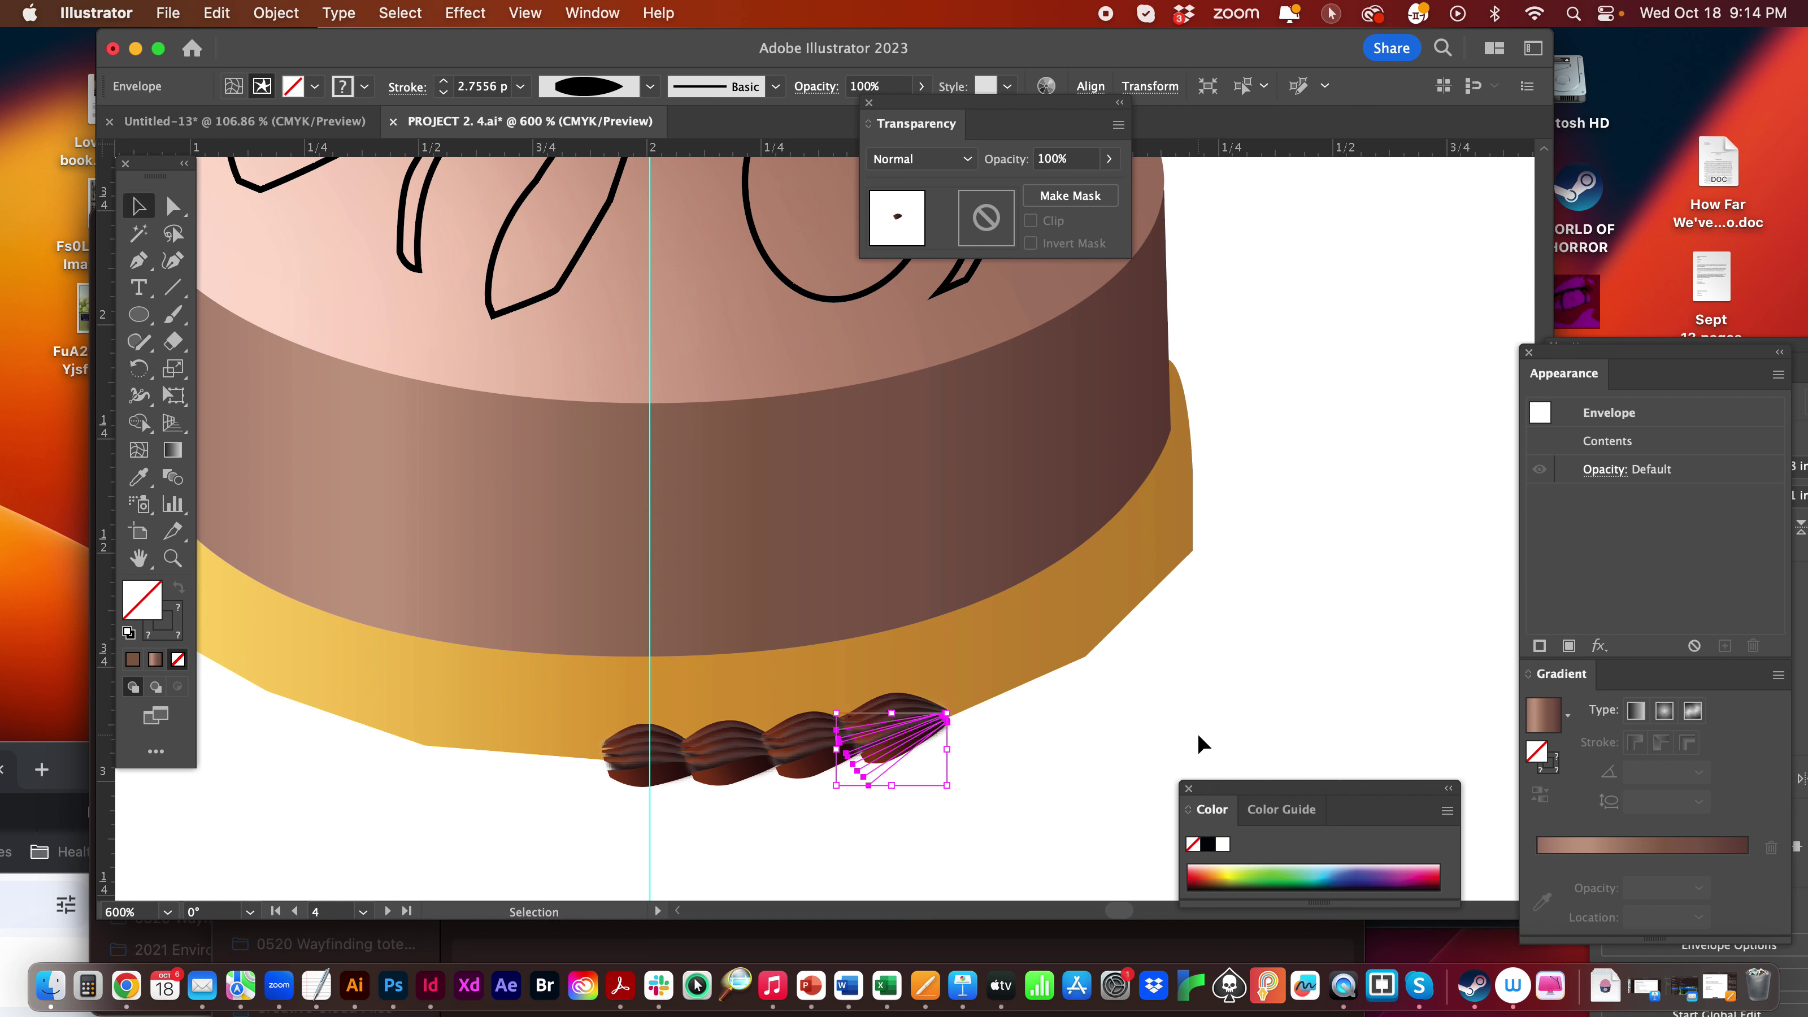
left_click_drag(898, 738, 982, 714)
- Rotate the new scallop counter-clockwise from its left end and nudge it into place
key("r")
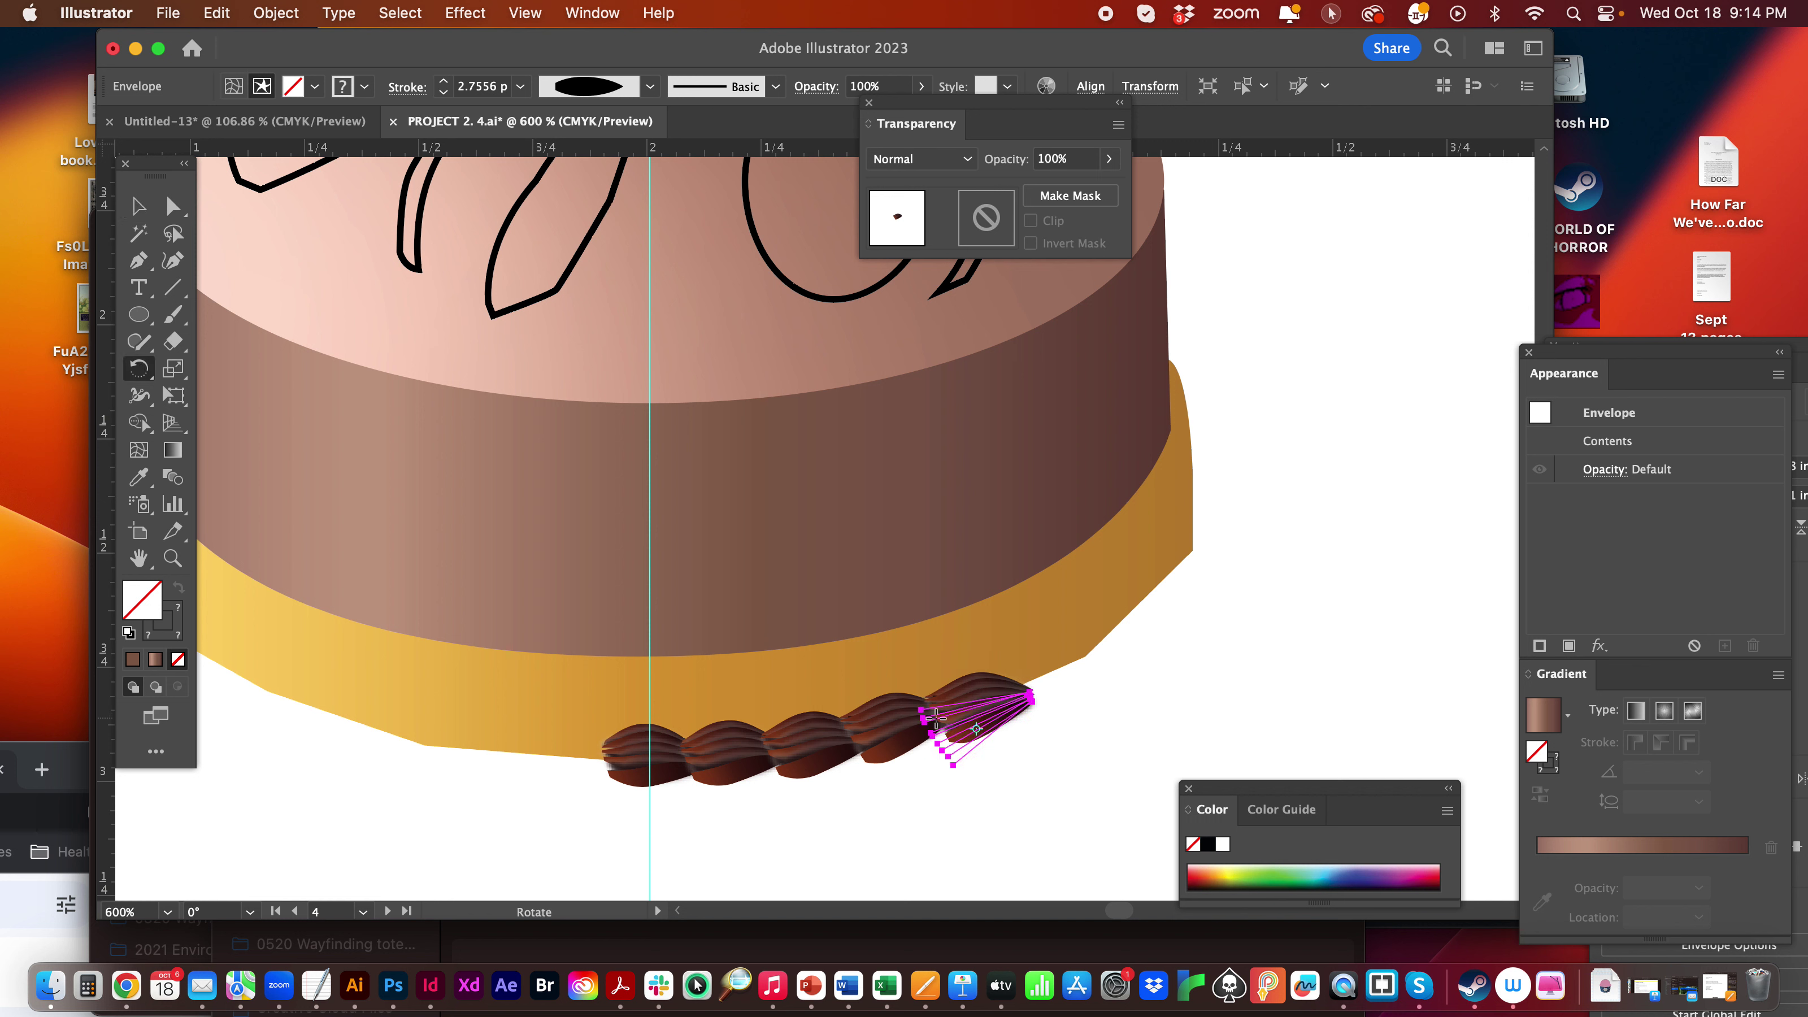
left_click(931, 718)
left_click_drag(1083, 704, 1085, 693)
key("Down")
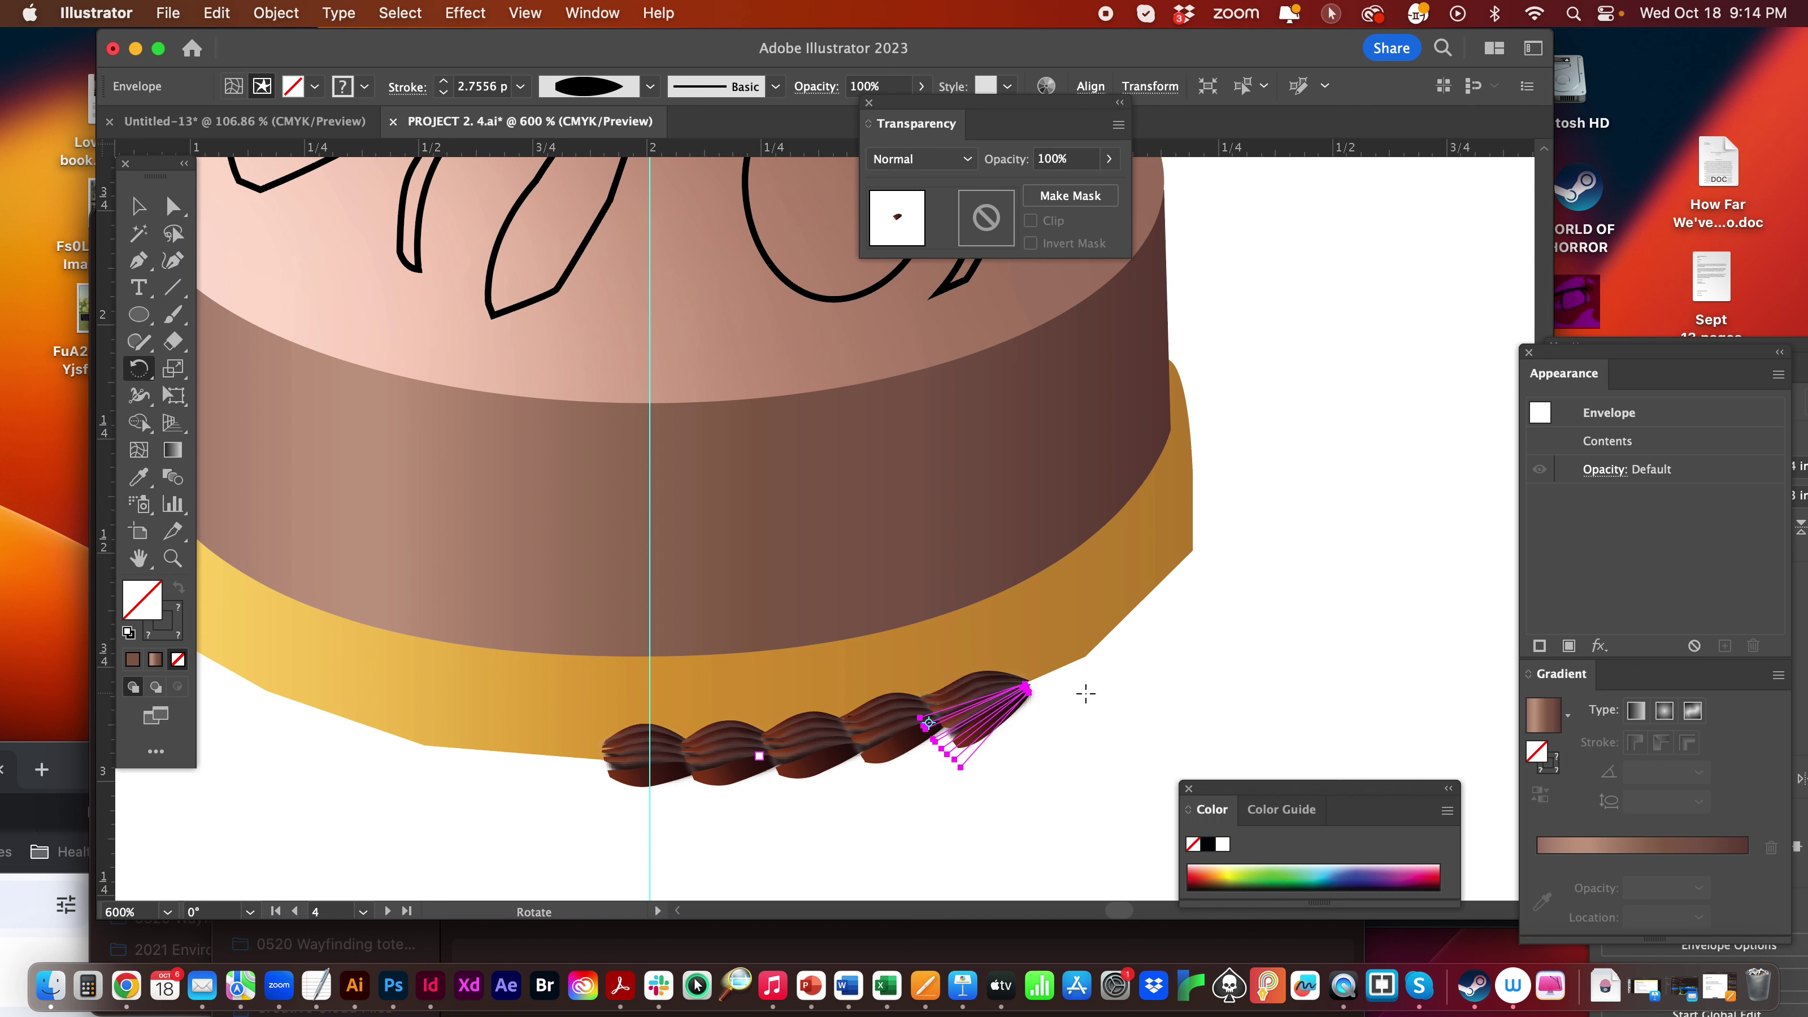
key("Up")
key("Left")
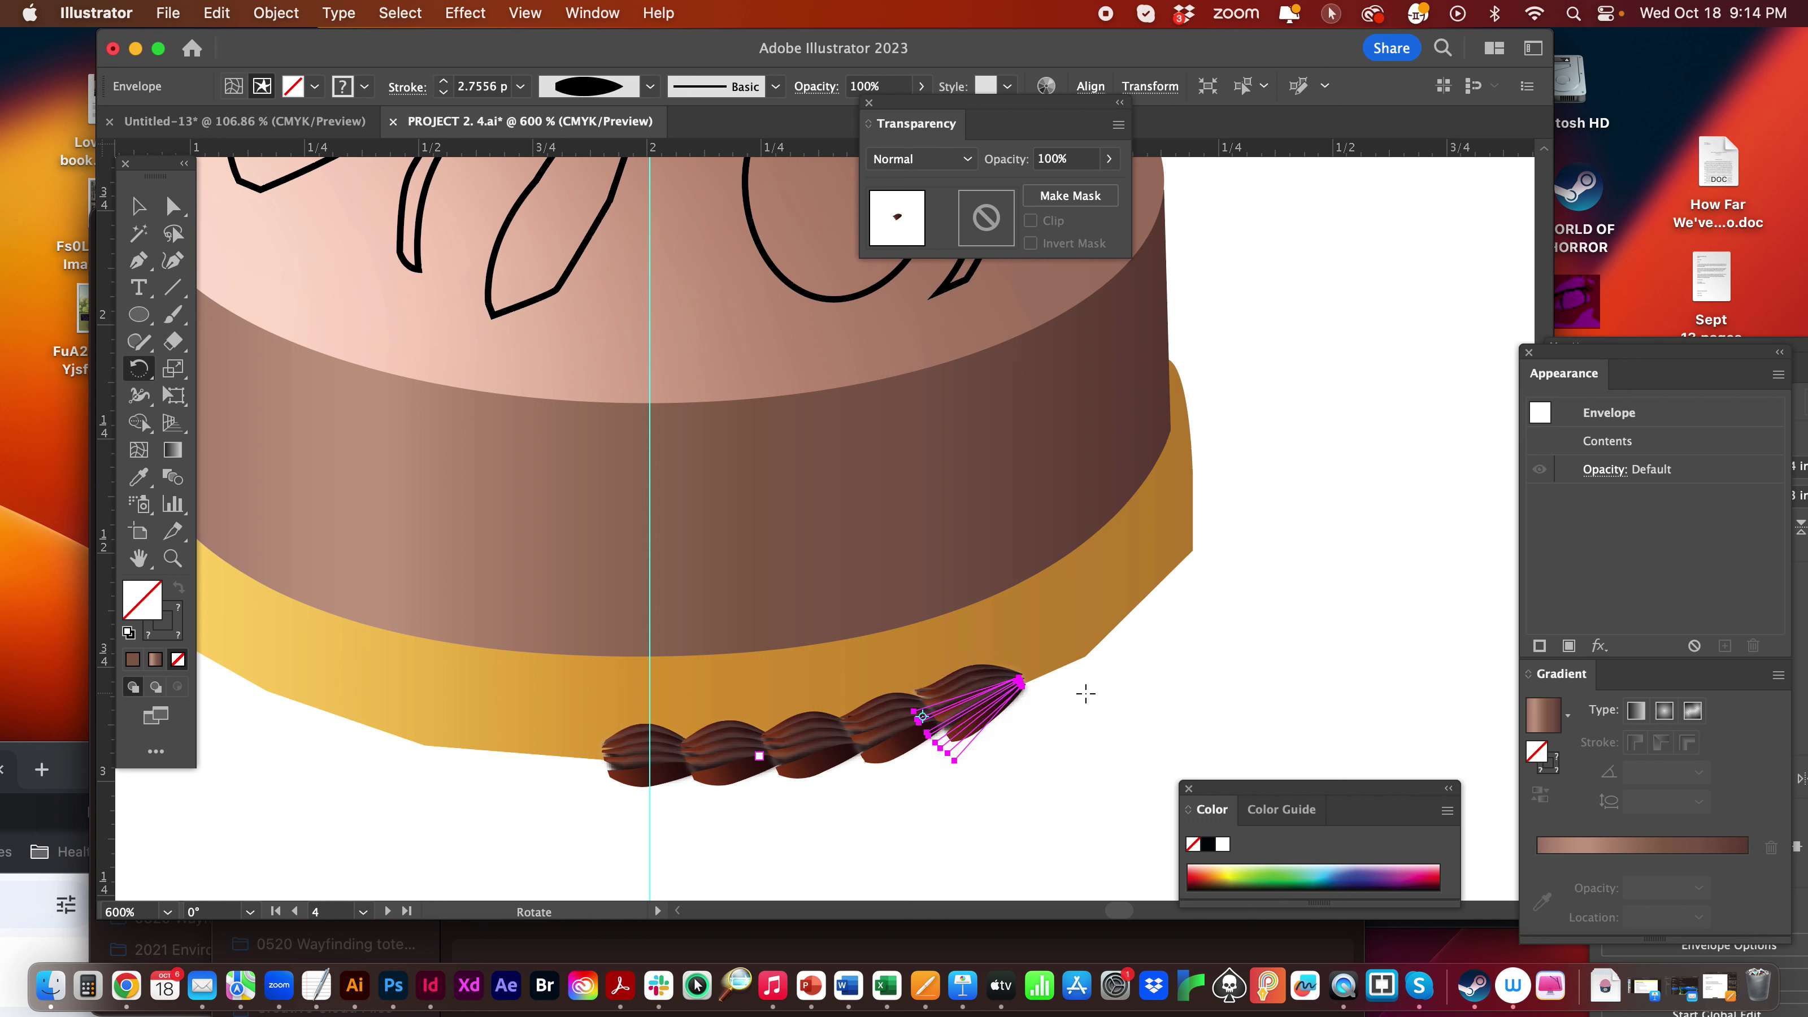
key("Down")
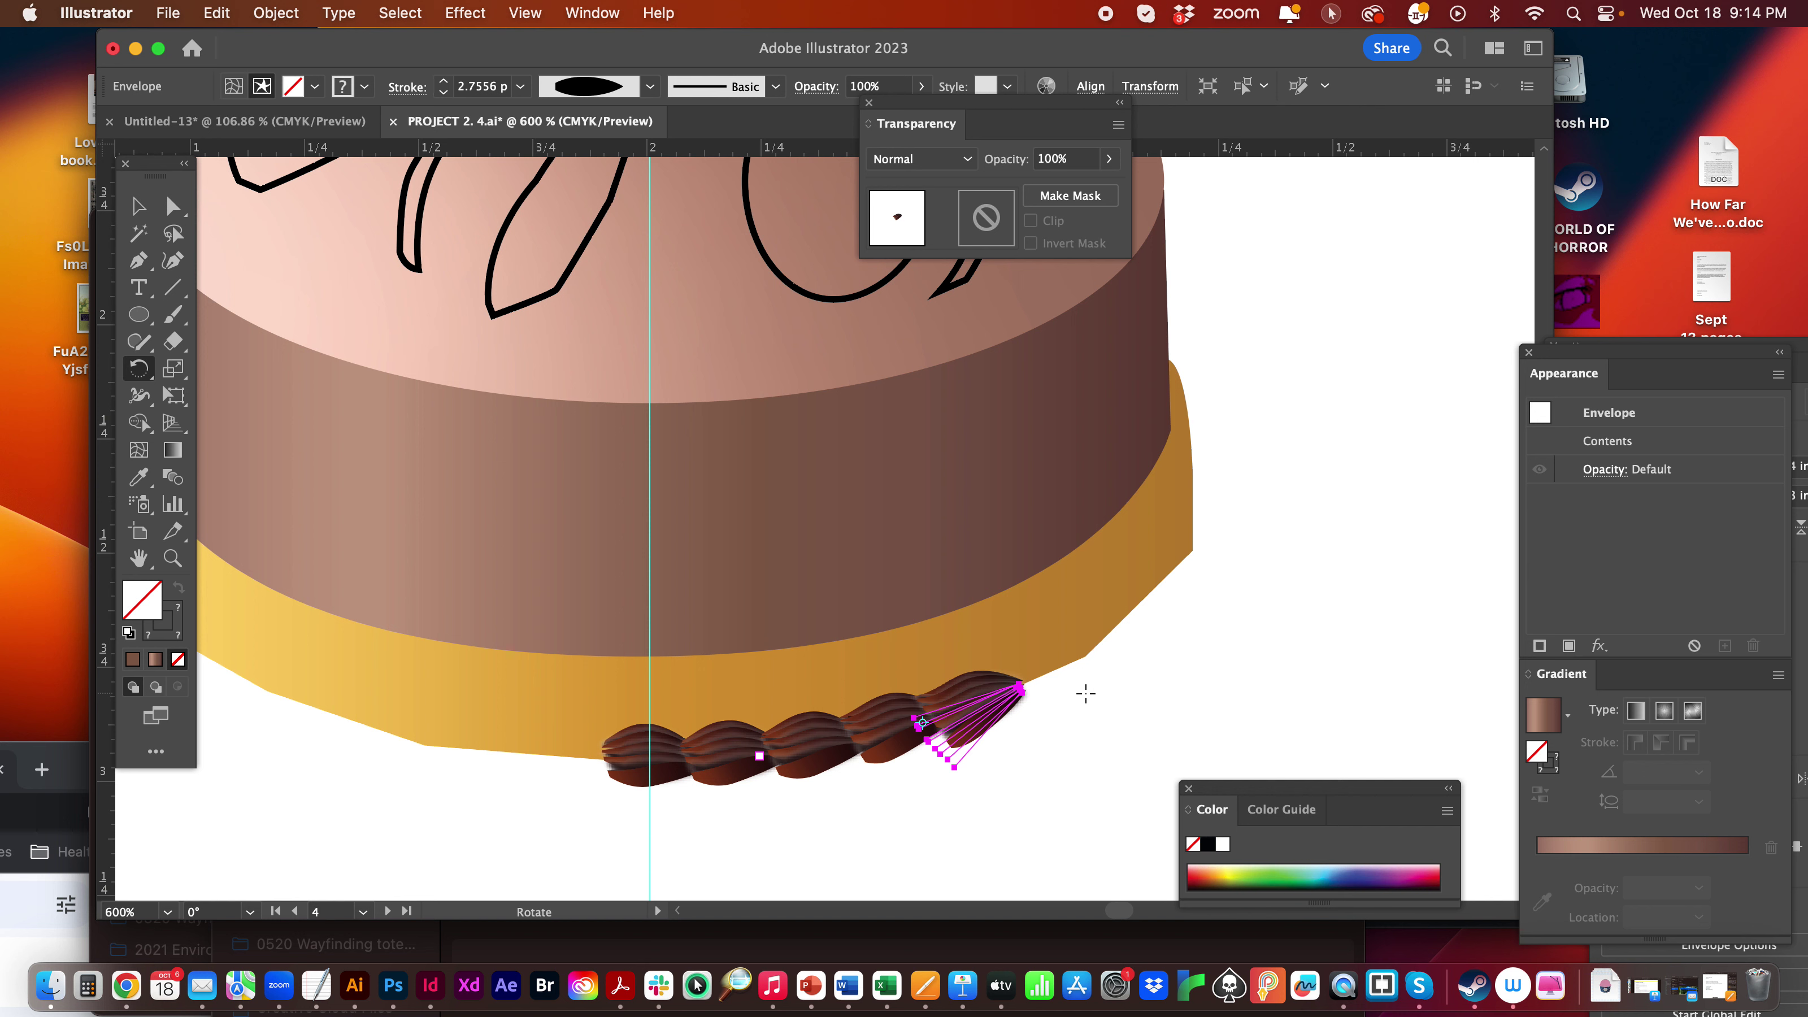
left_click(139, 206)
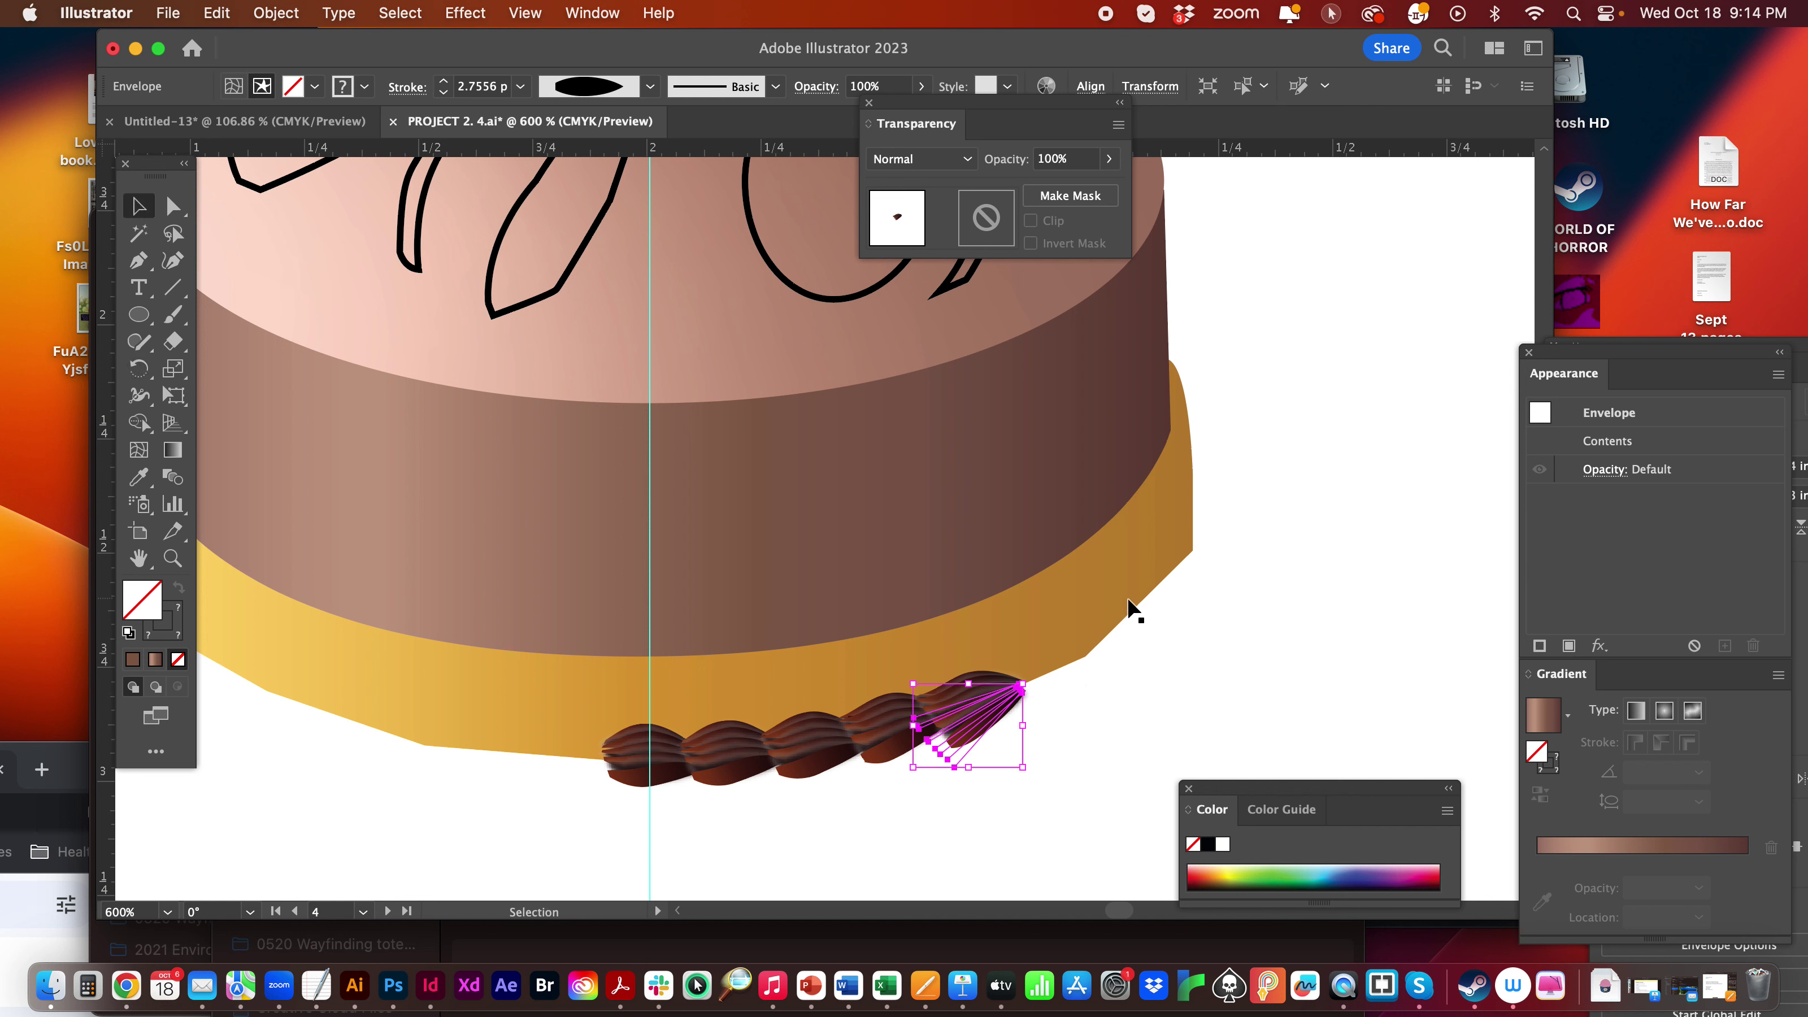
left_click(1148, 709)
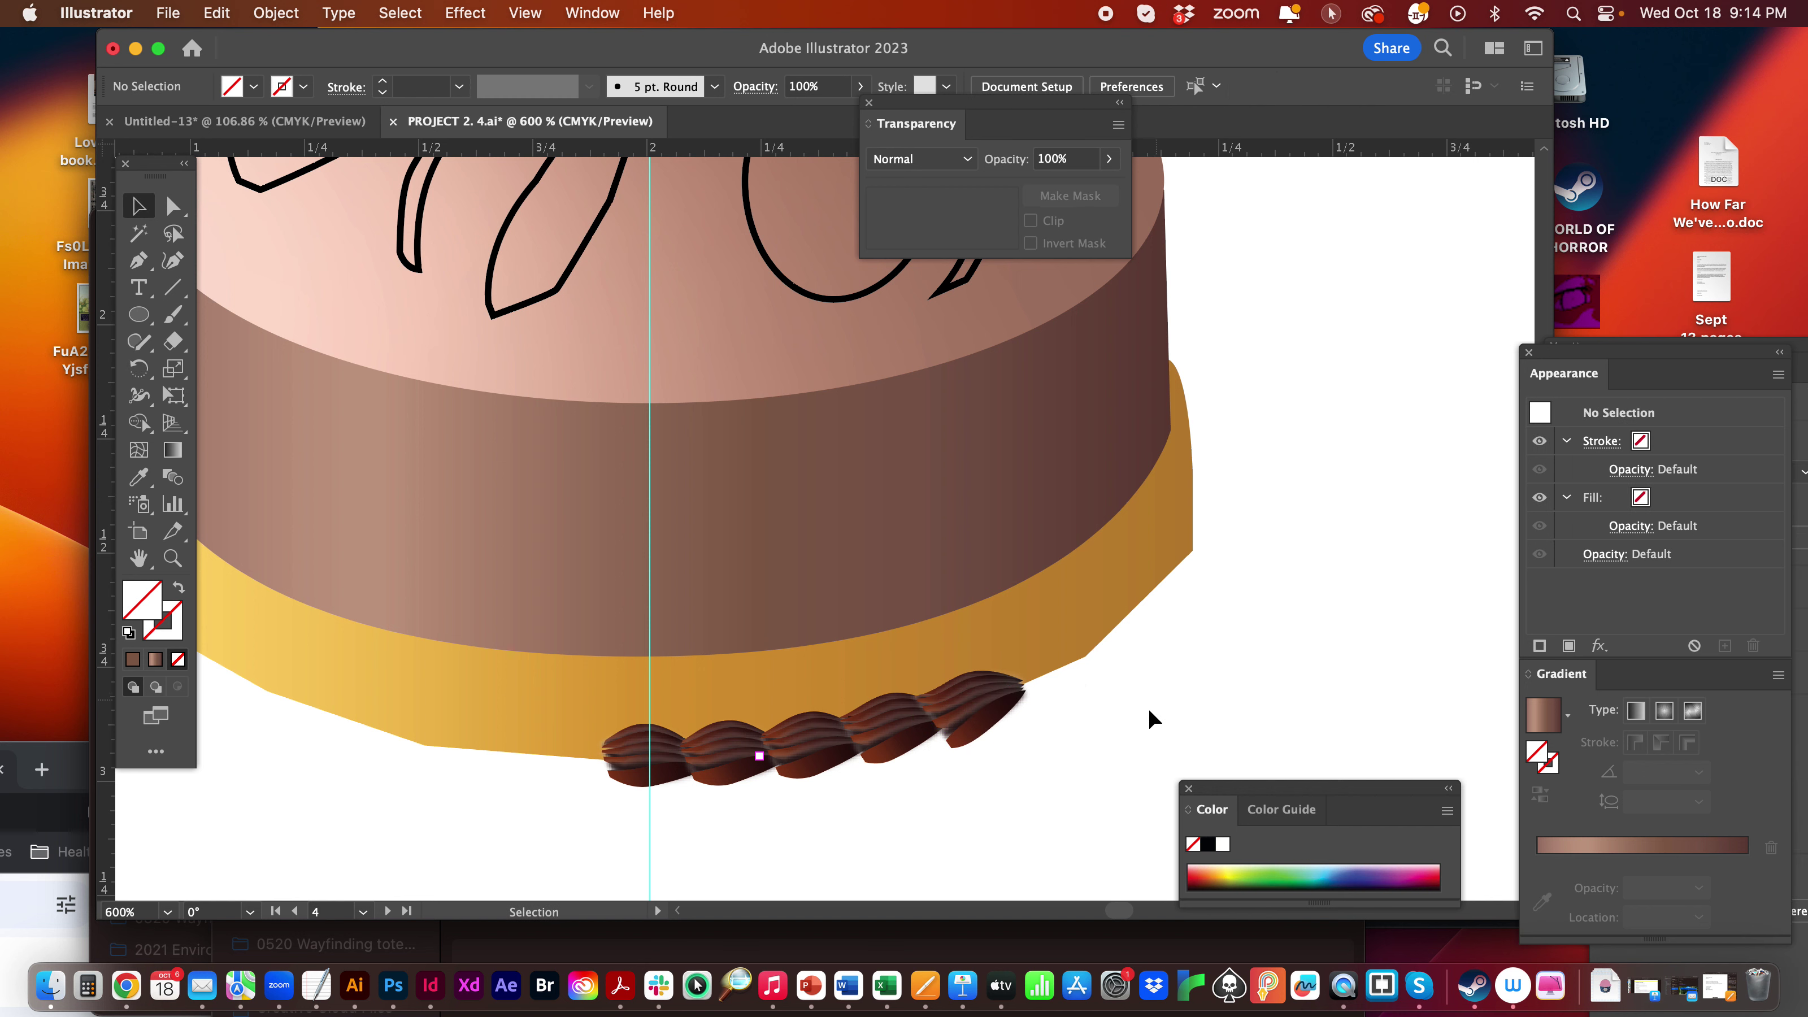
- Try adjusting an anchor of the blurred shadow line, then undo the move
left_click(975, 716)
left_click(172, 210)
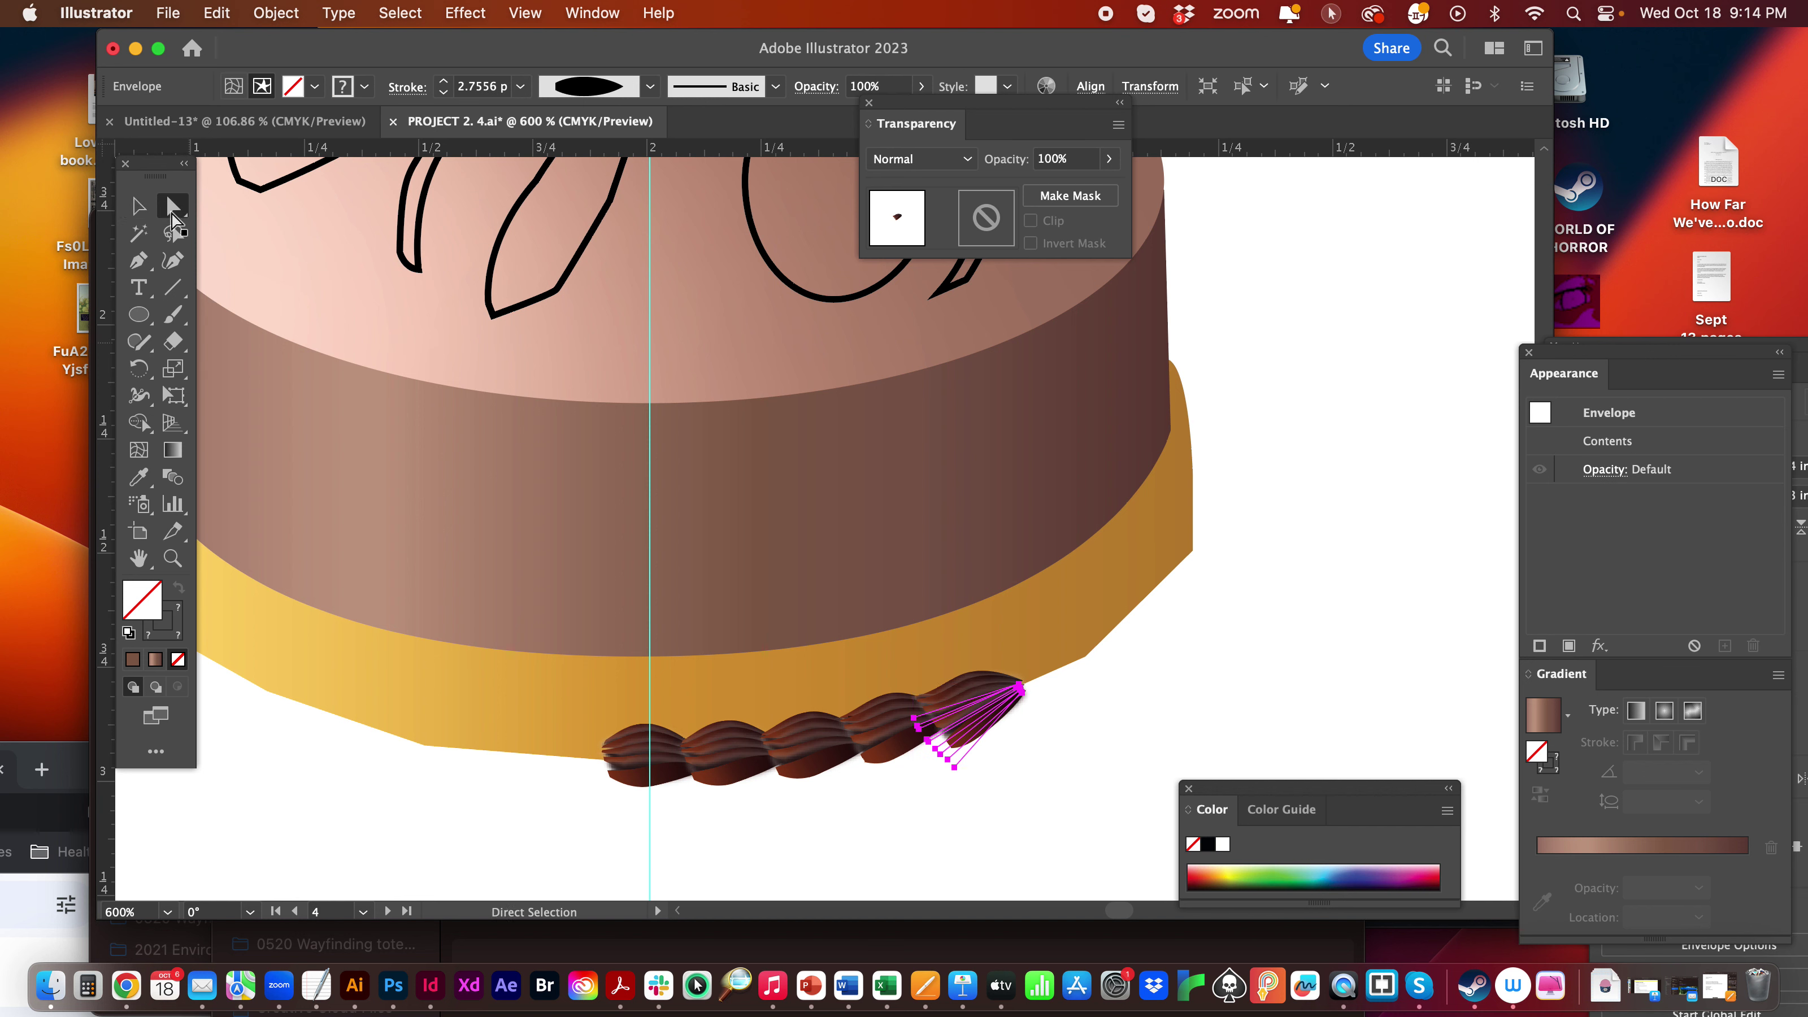
left_click(1070, 765)
left_click(948, 760)
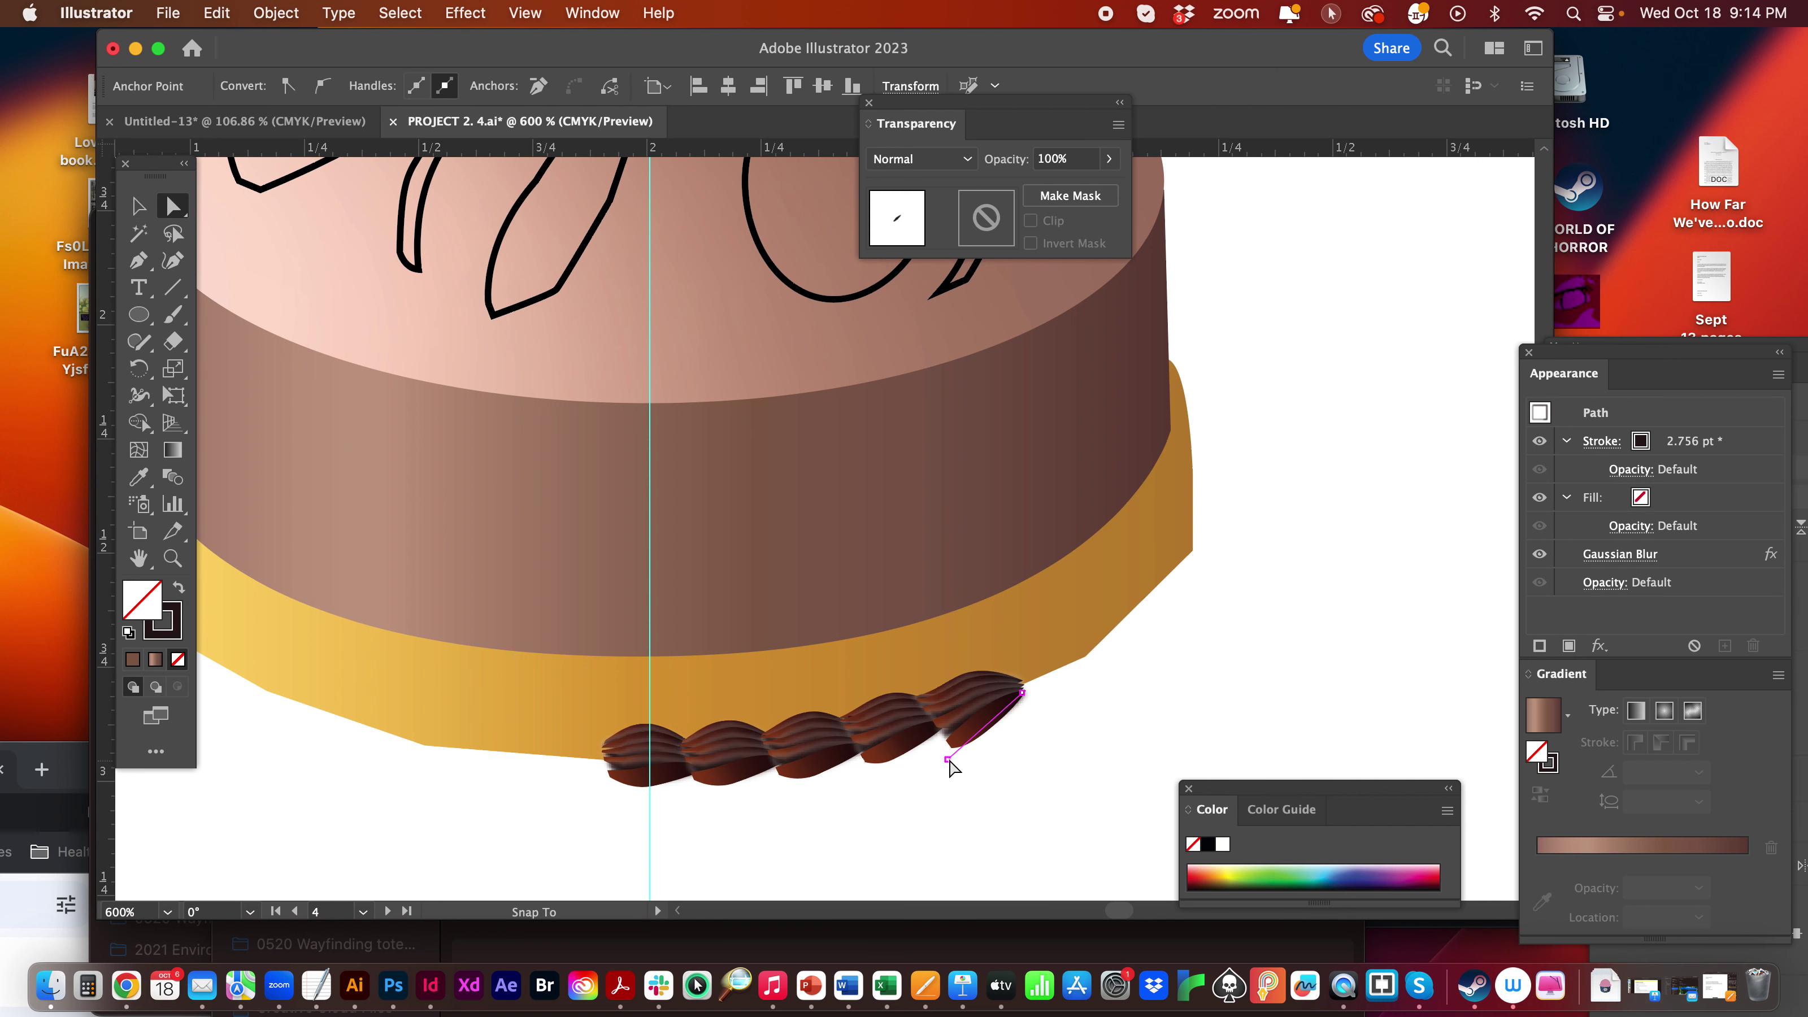
left_click_drag(949, 763, 954, 767)
left_click(973, 734)
key("super+z")
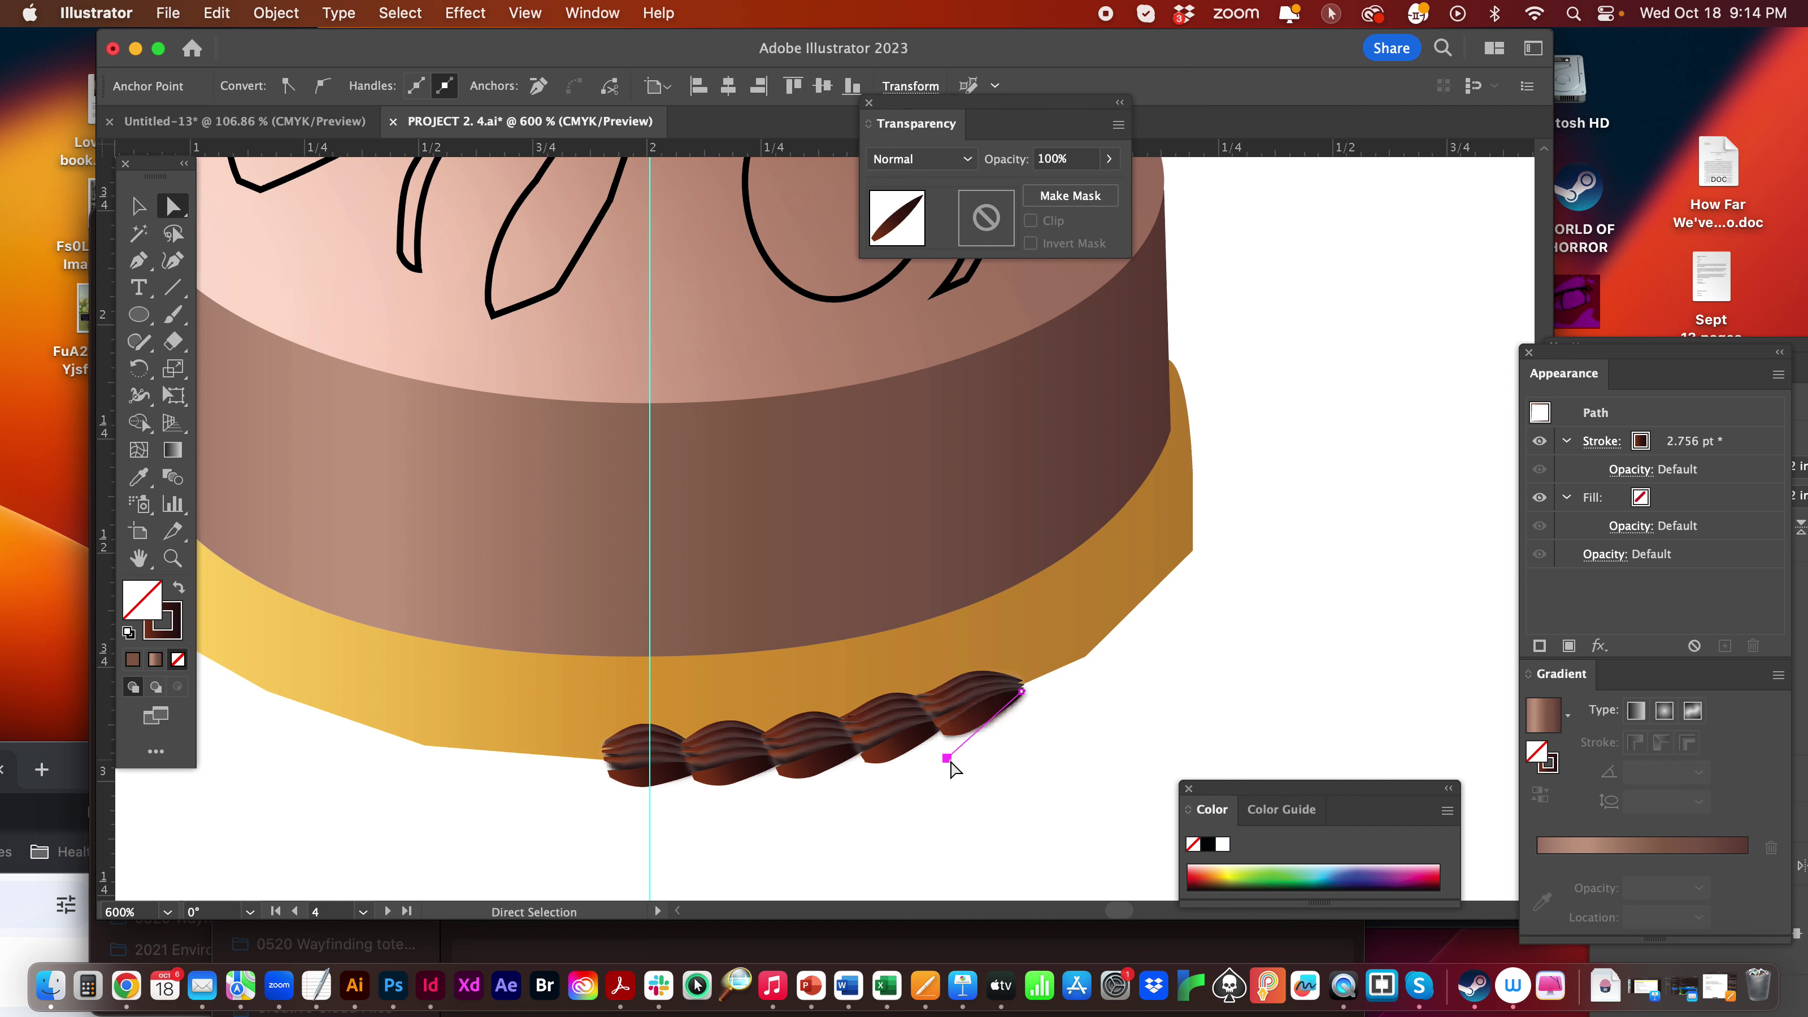
left_click(1077, 822)
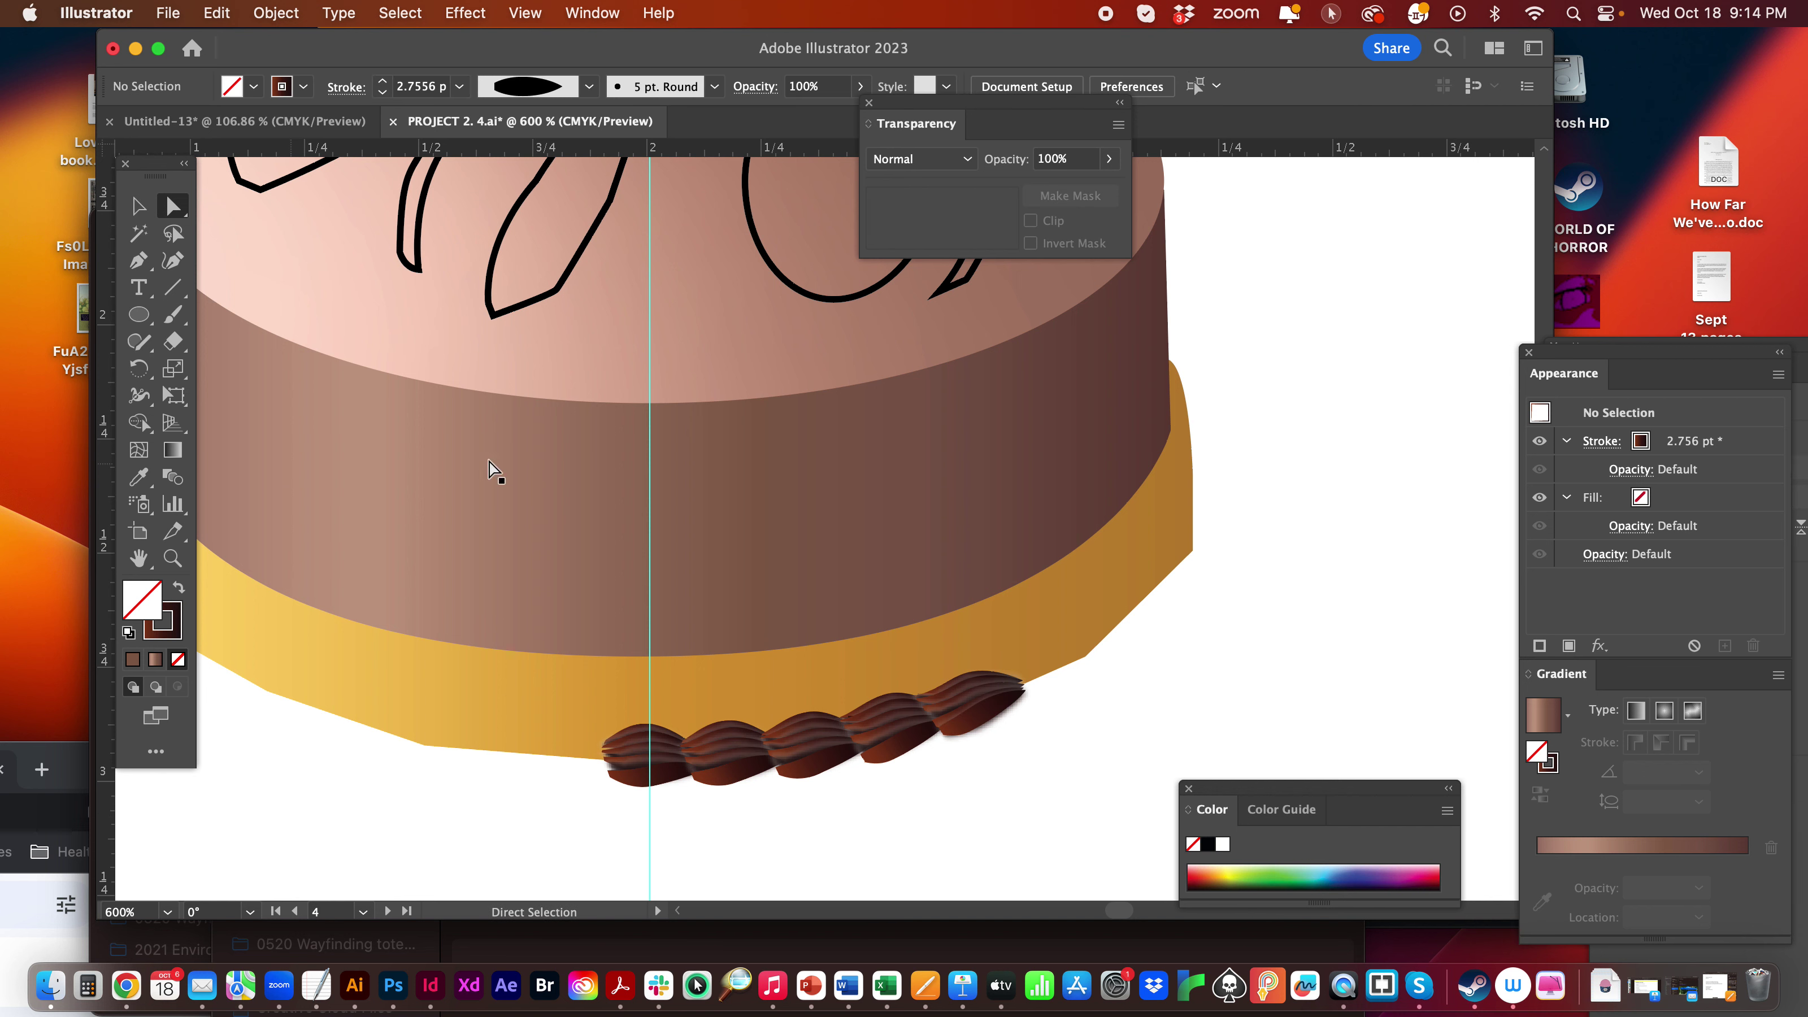
- Duplicate the last scallop up and right and rotate it to match the base's edge
key("v")
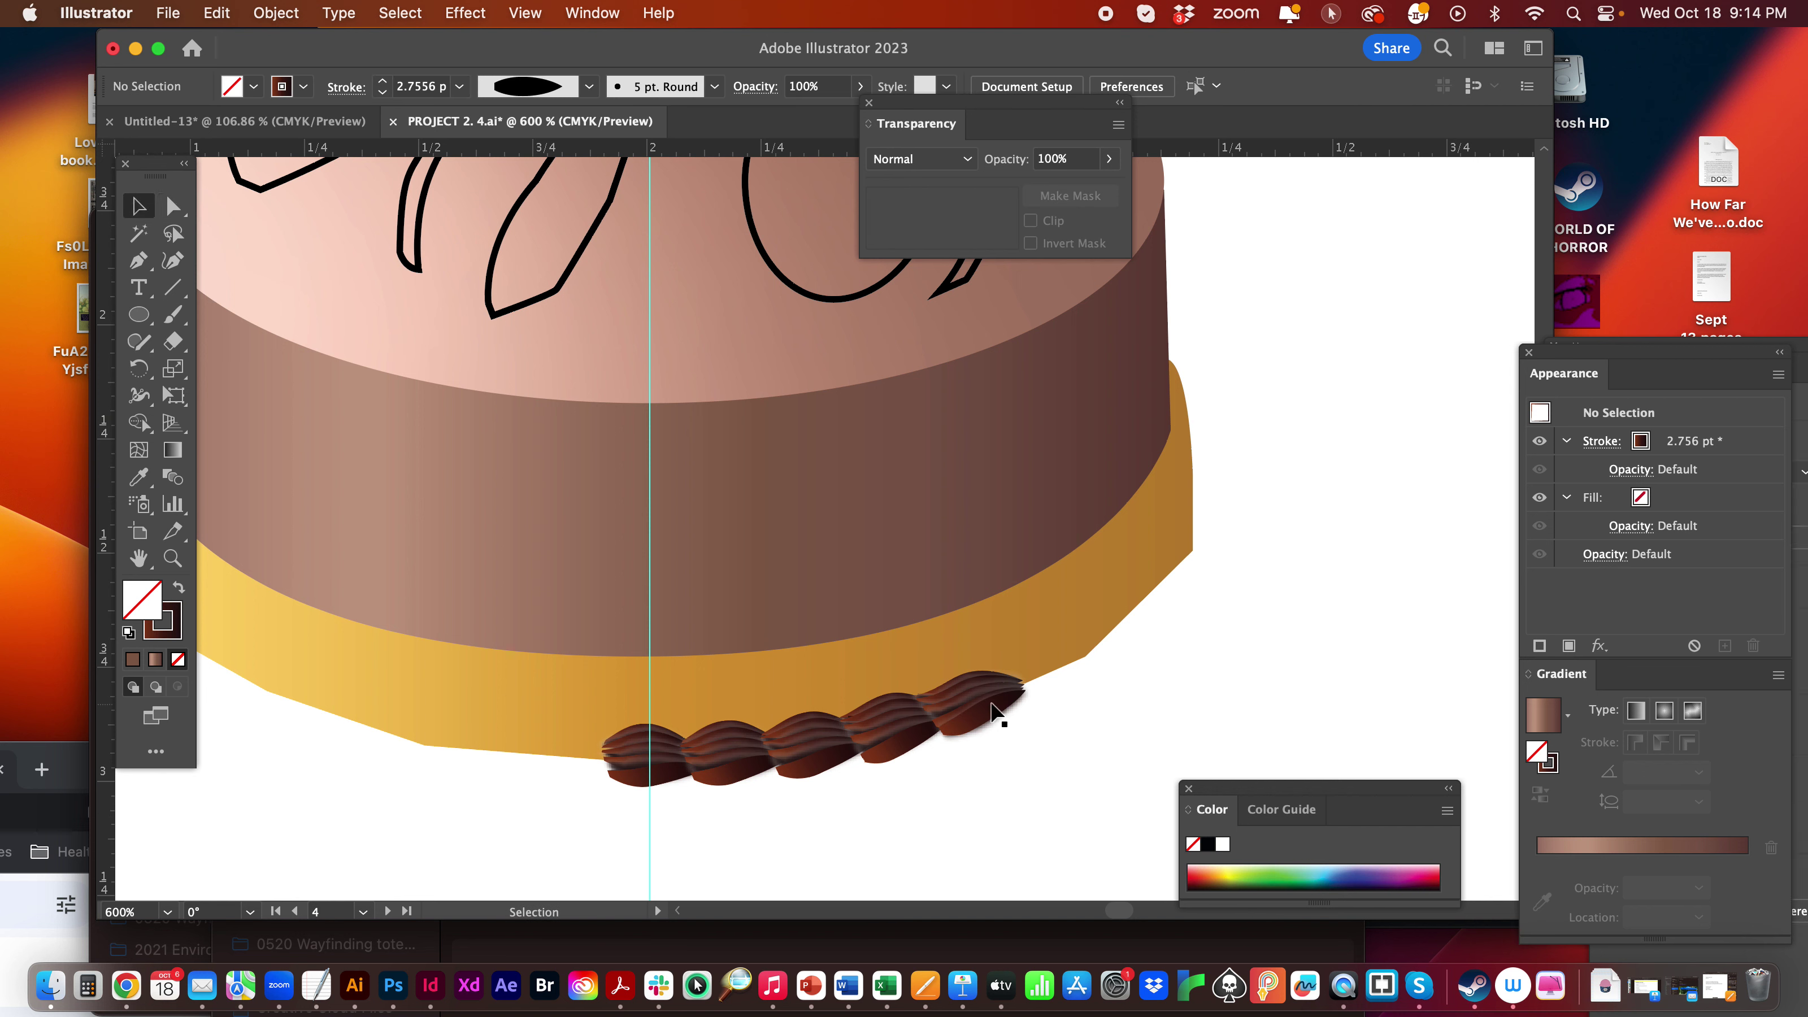
left_click(993, 707)
left_click_drag(991, 711, 1054, 676)
left_click(139, 368)
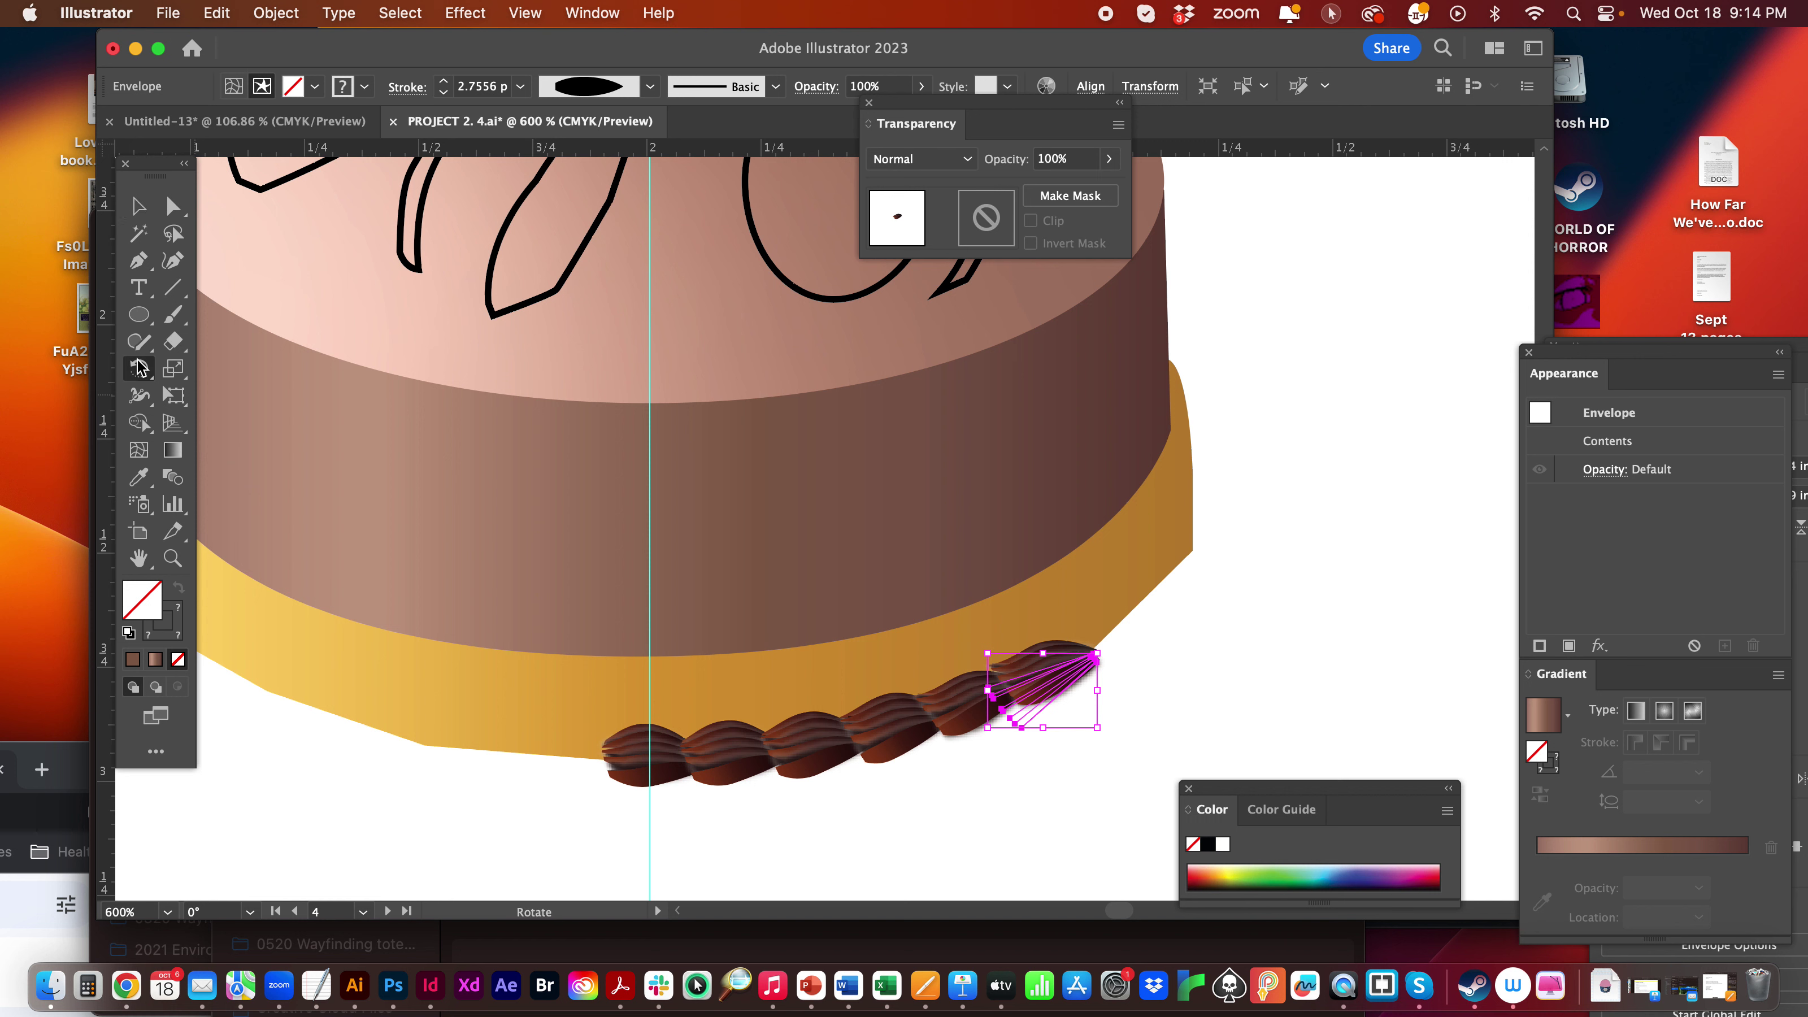
left_click_drag(1183, 642, 1170, 629)
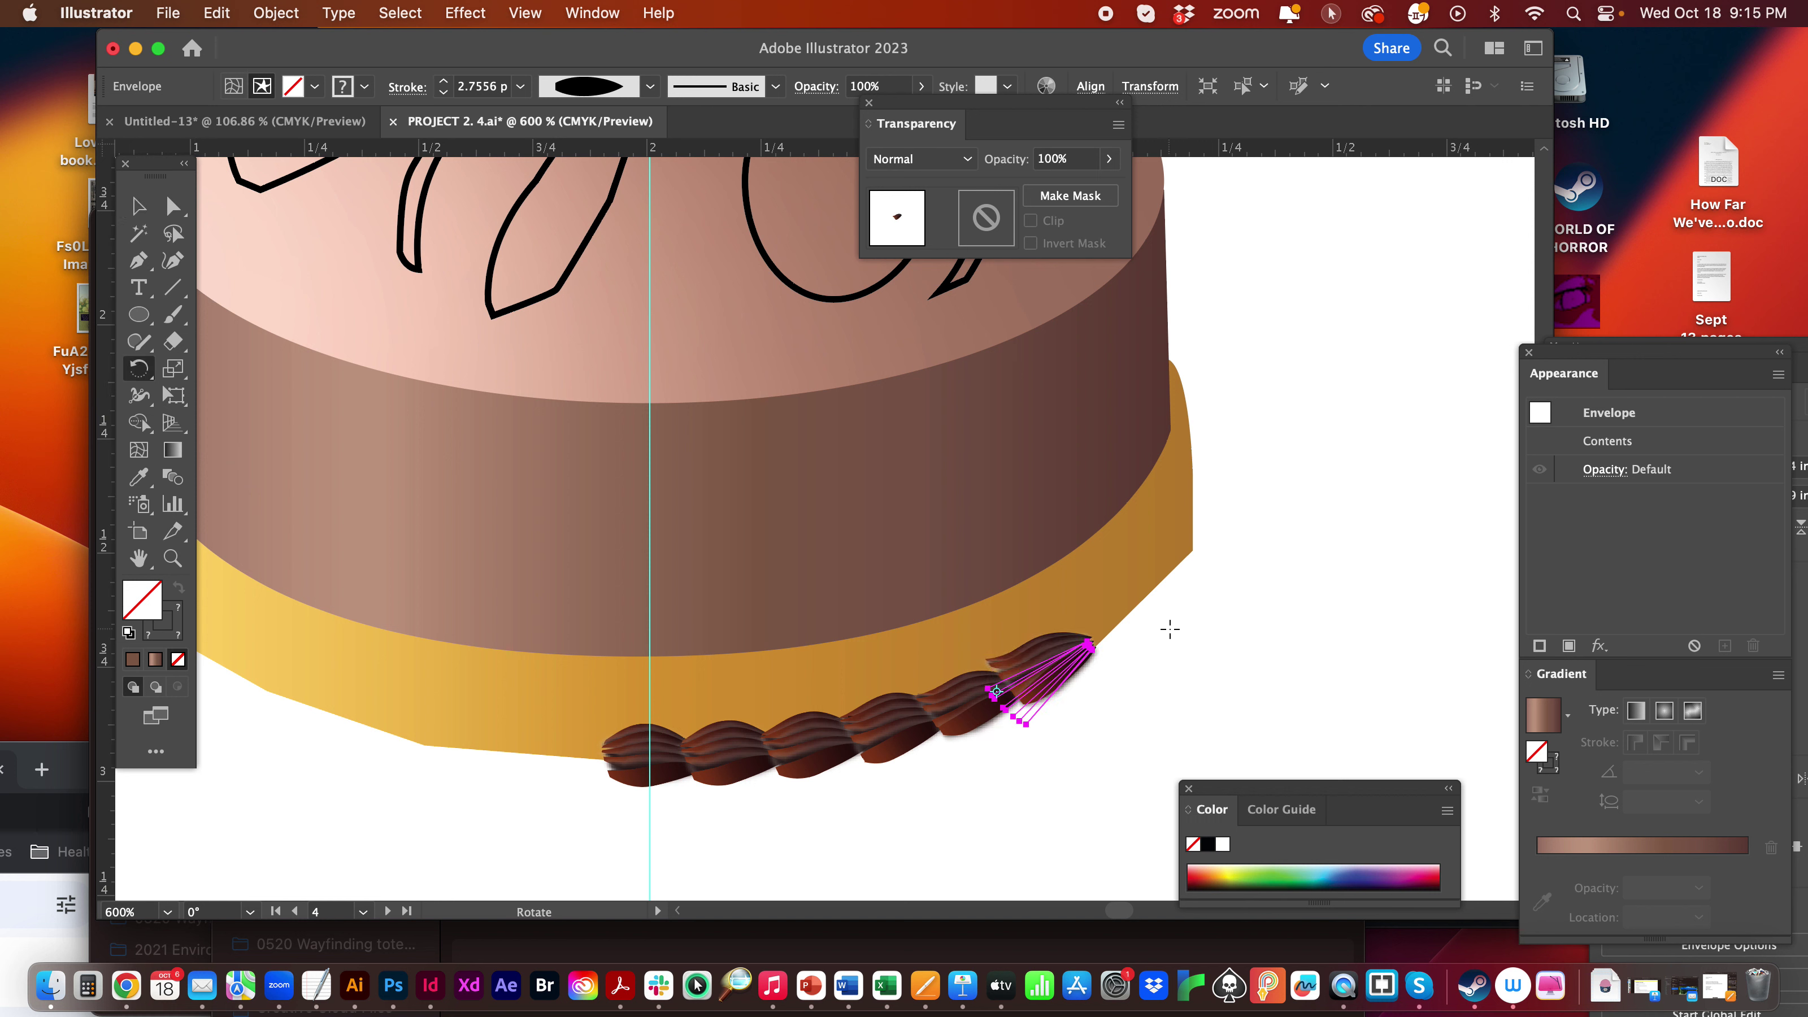
left_click(139, 206)
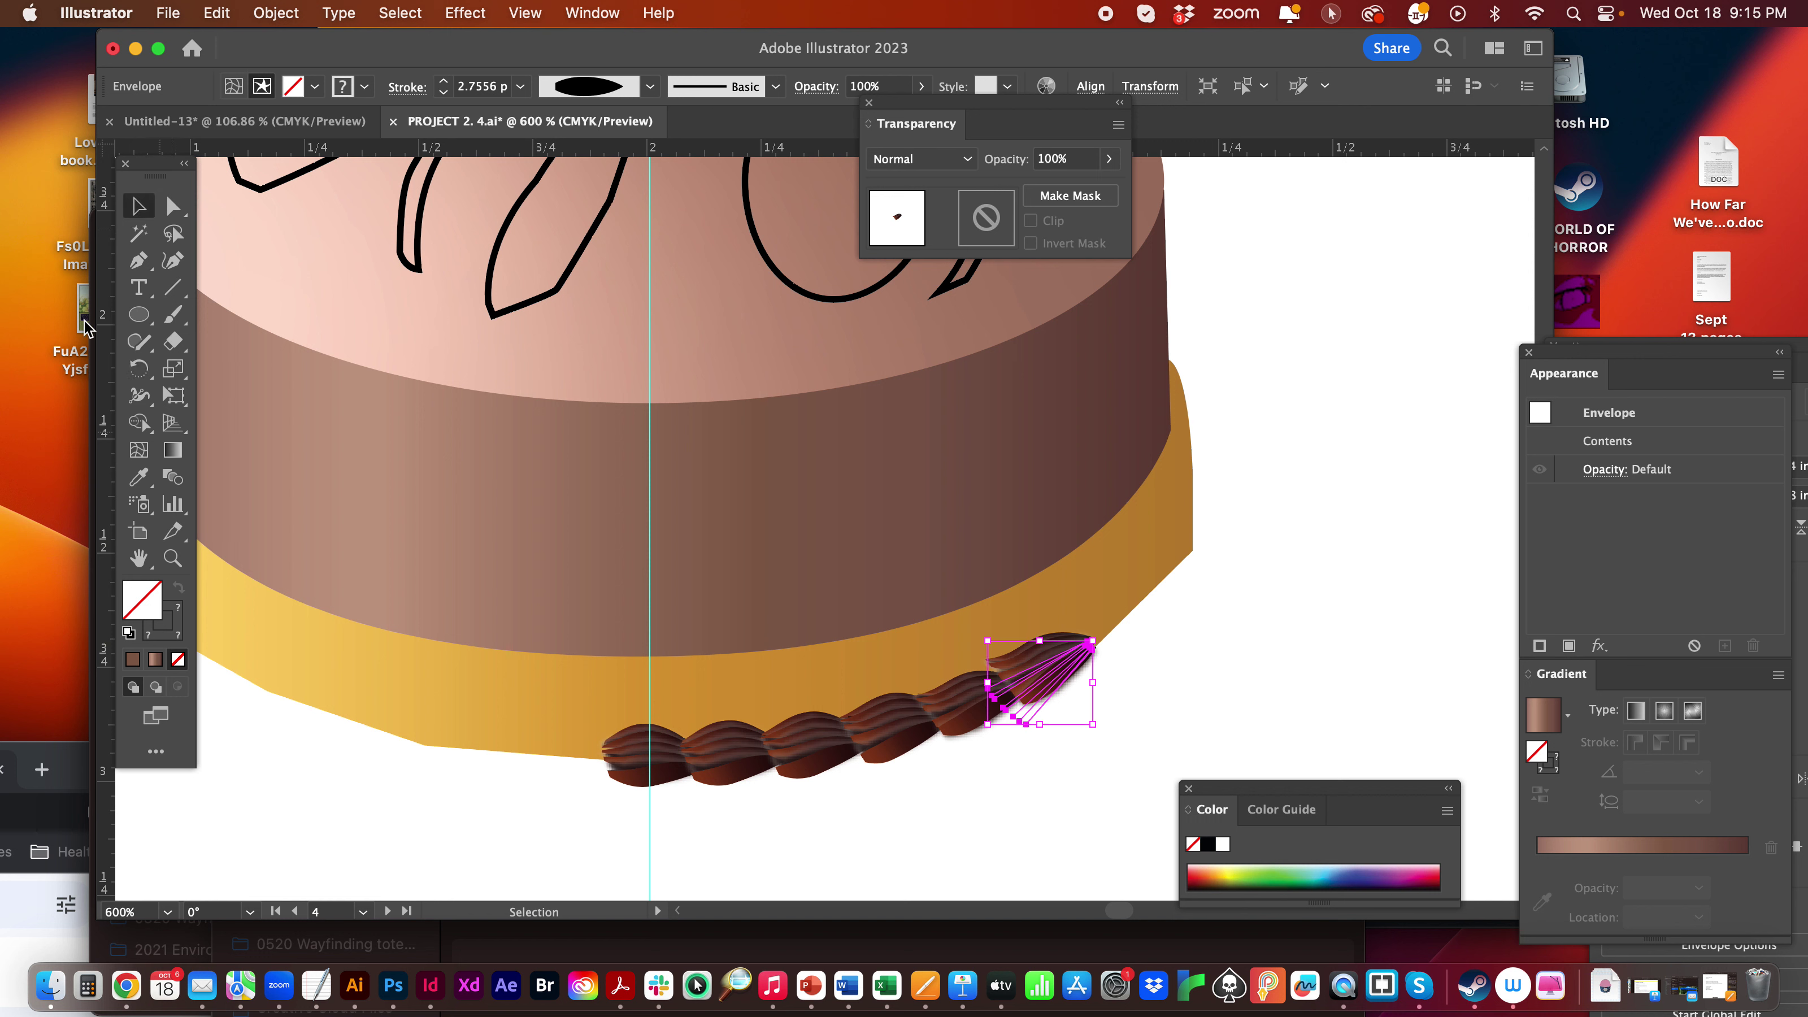
left_click(140, 368)
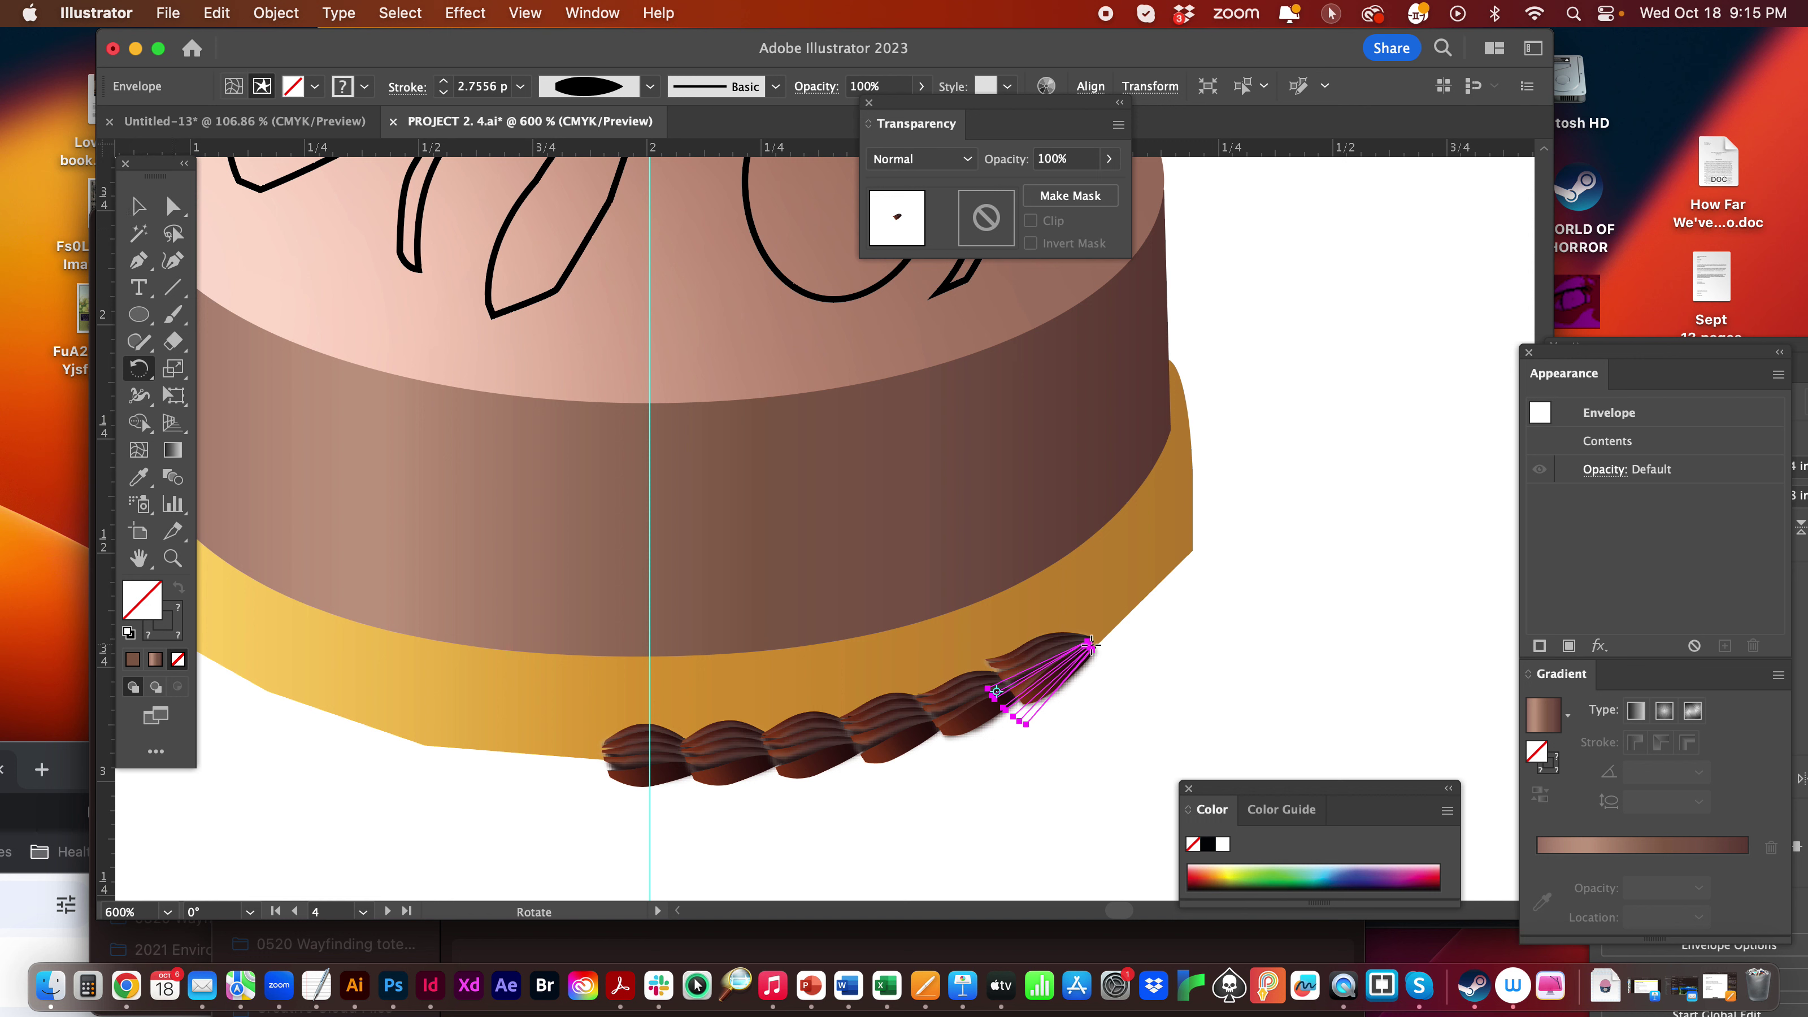
left_click_drag(1008, 692, 1012, 701)
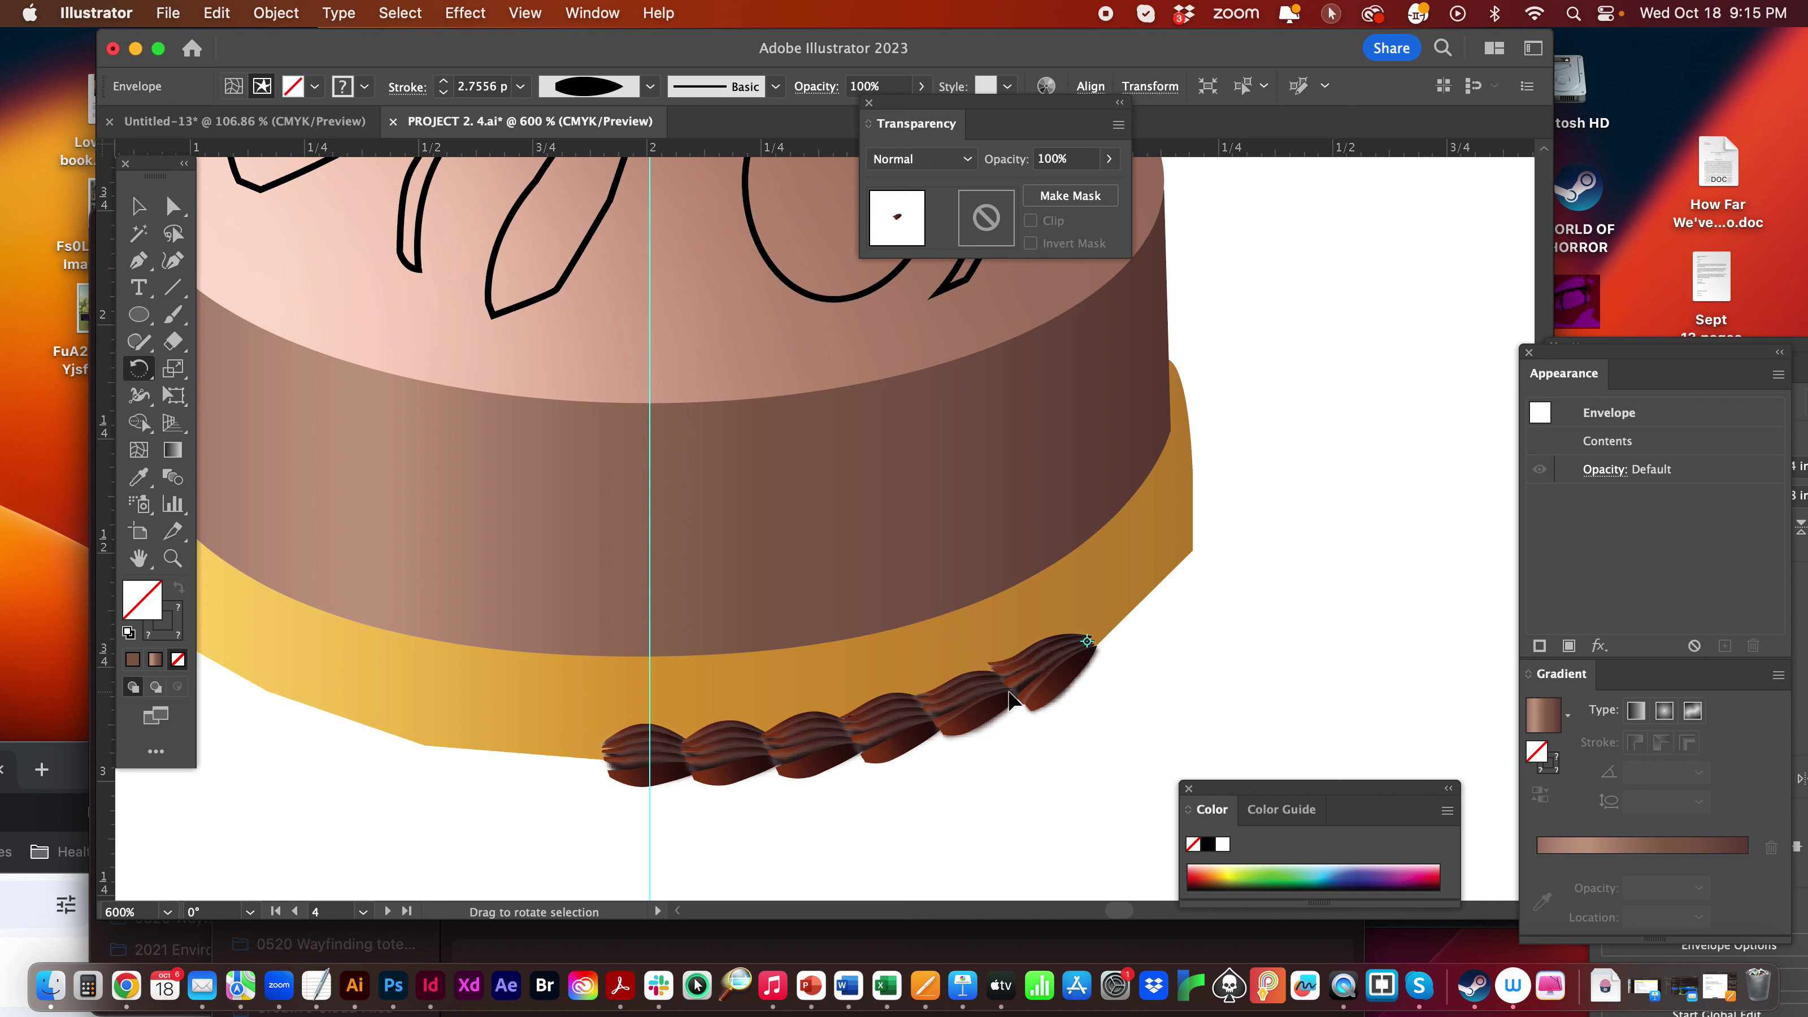
- Pull the shadow line's end point slightly to the left
left_click(172, 207)
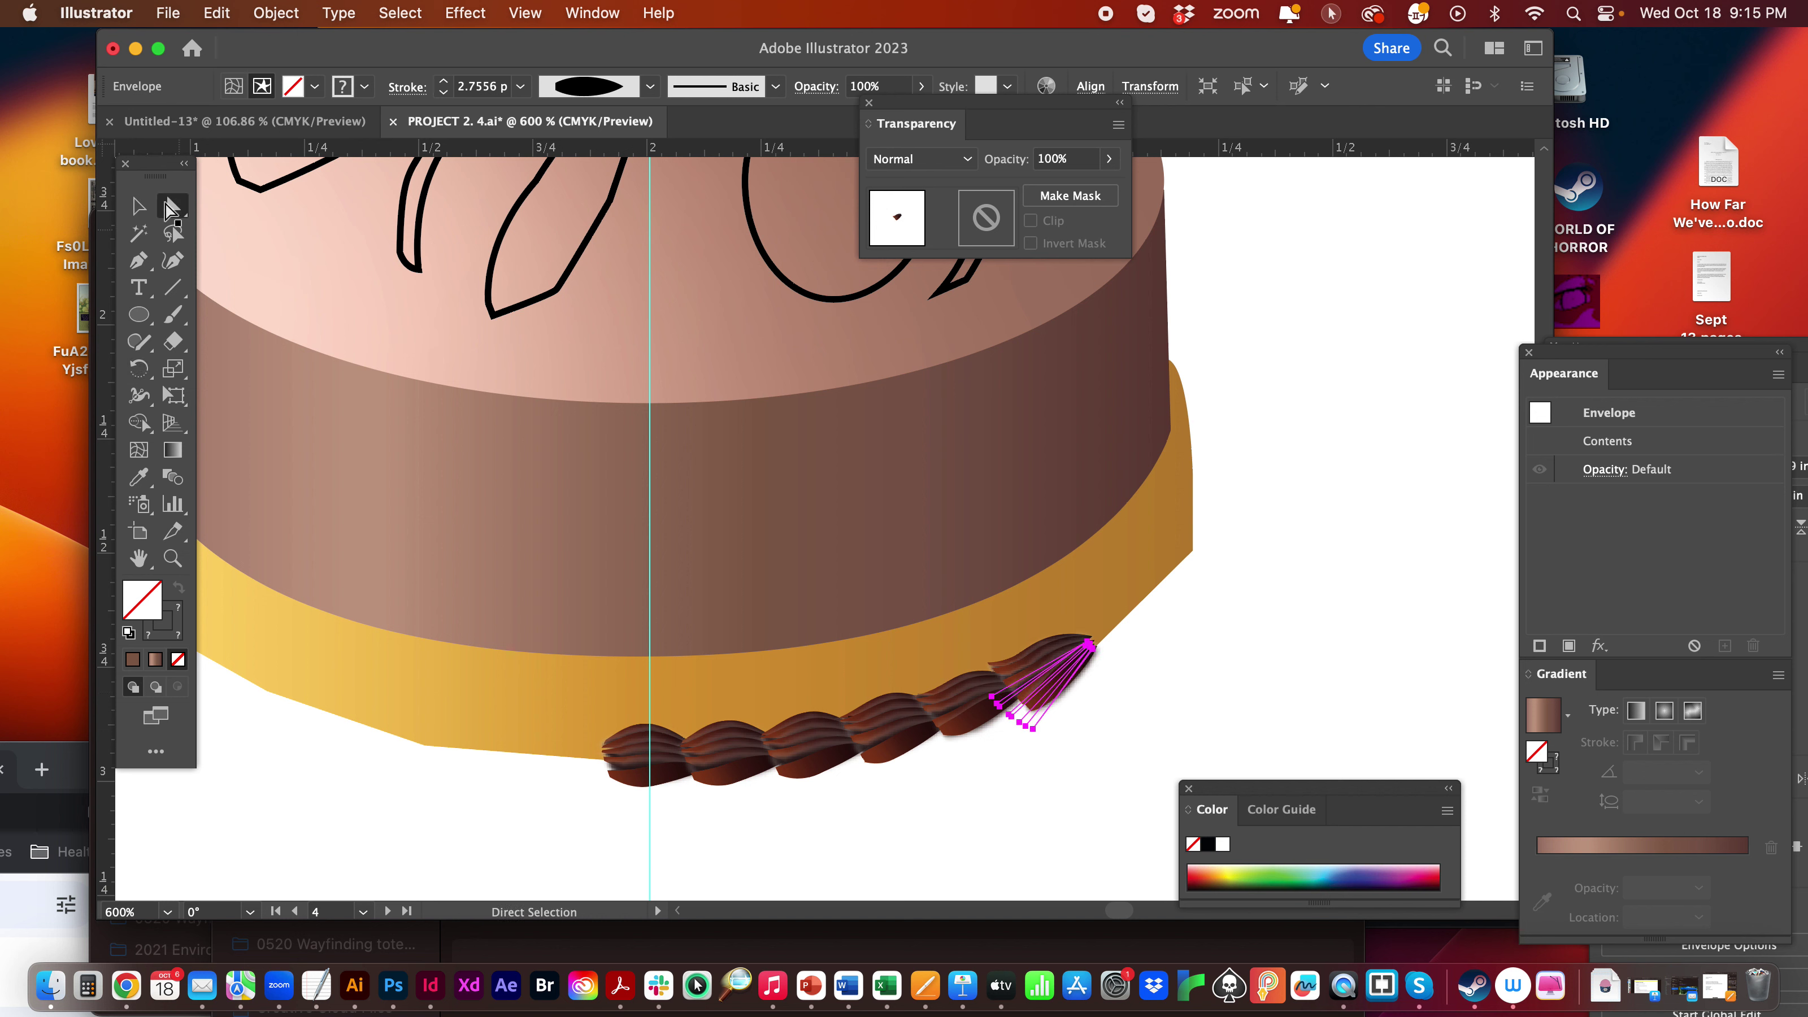
left_click(1162, 746)
left_click(1033, 728)
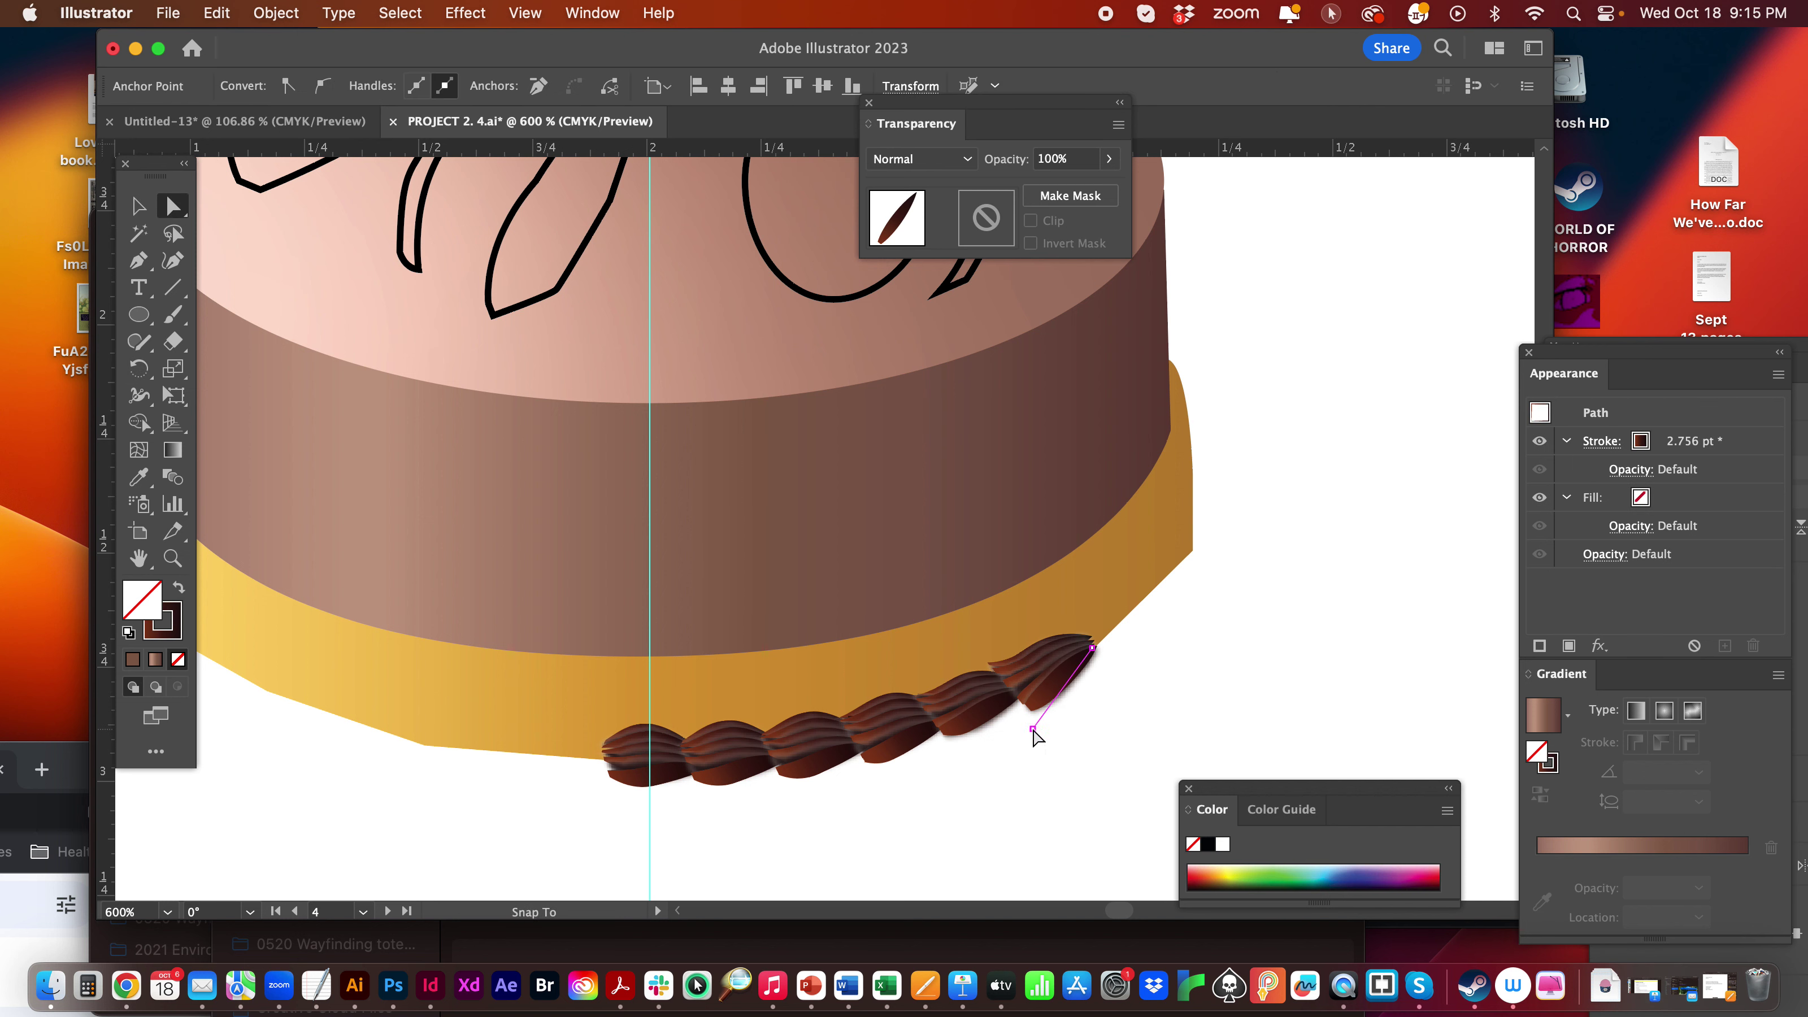
left_click_drag(1033, 731, 1030, 729)
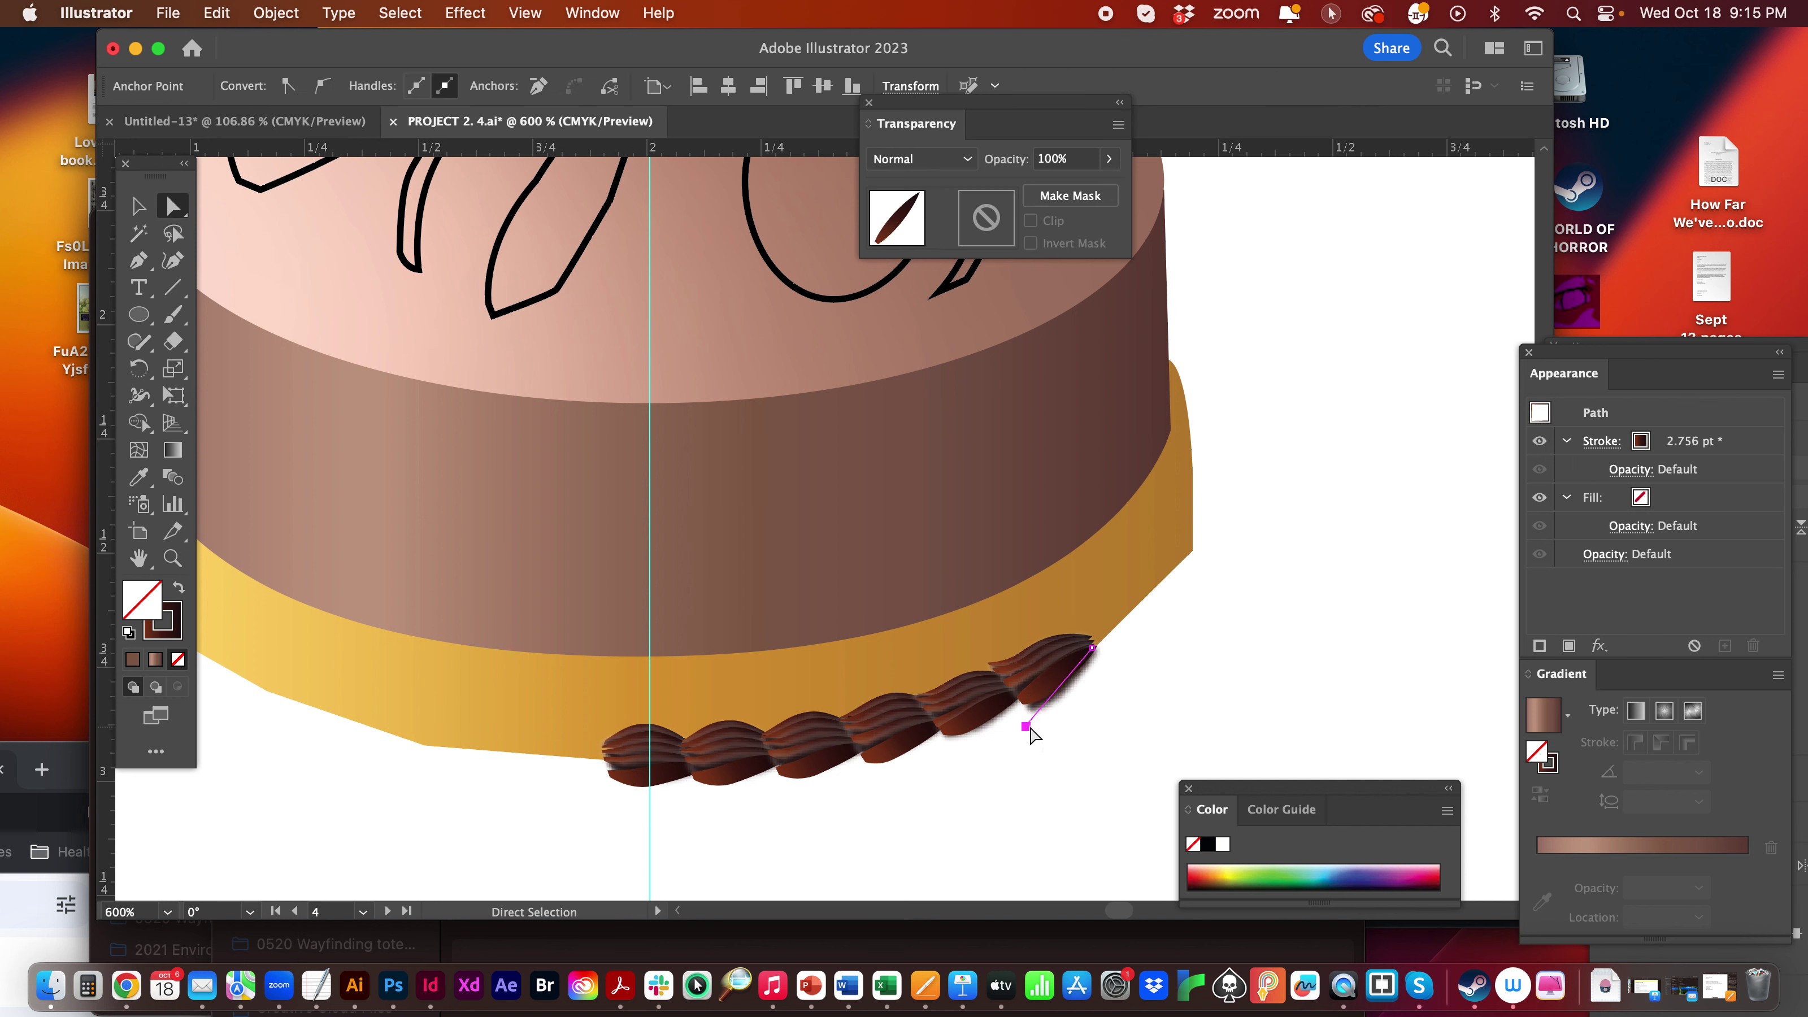
left_click(1121, 724)
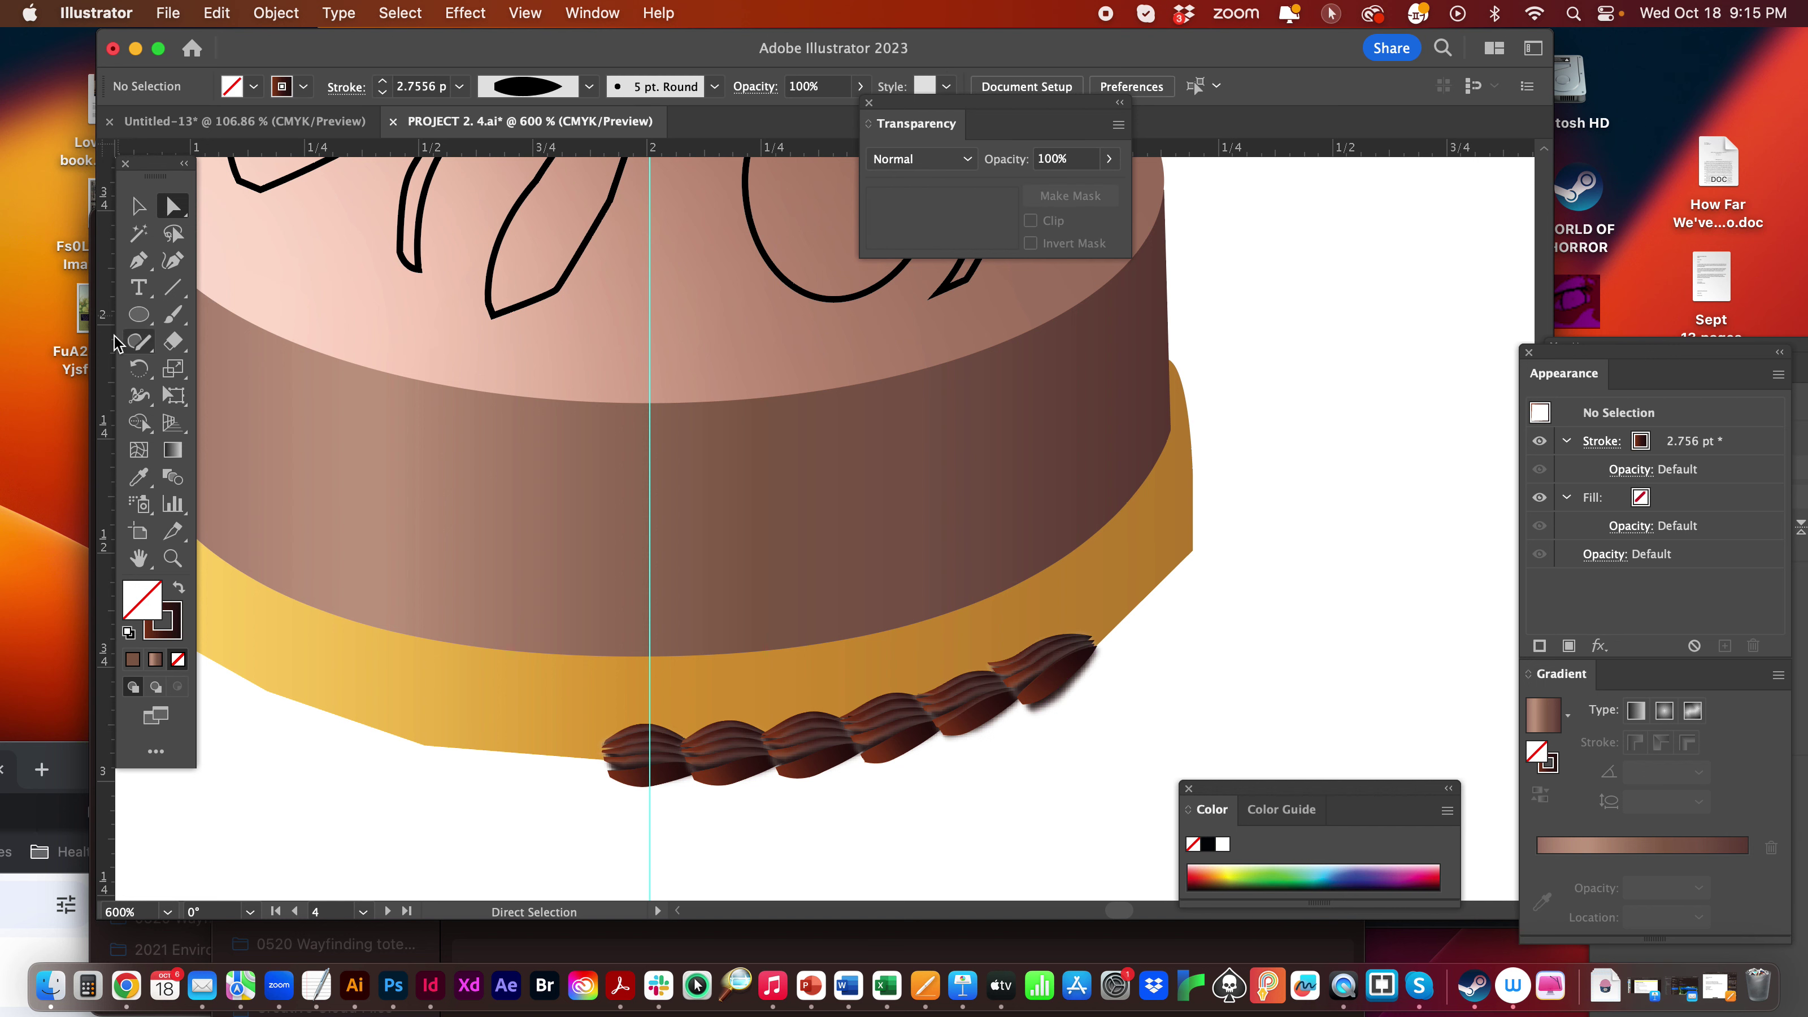
- Add another scallop copy further up the right curve, tilted slightly counterclockwise
left_click(151, 207)
left_click(1052, 671)
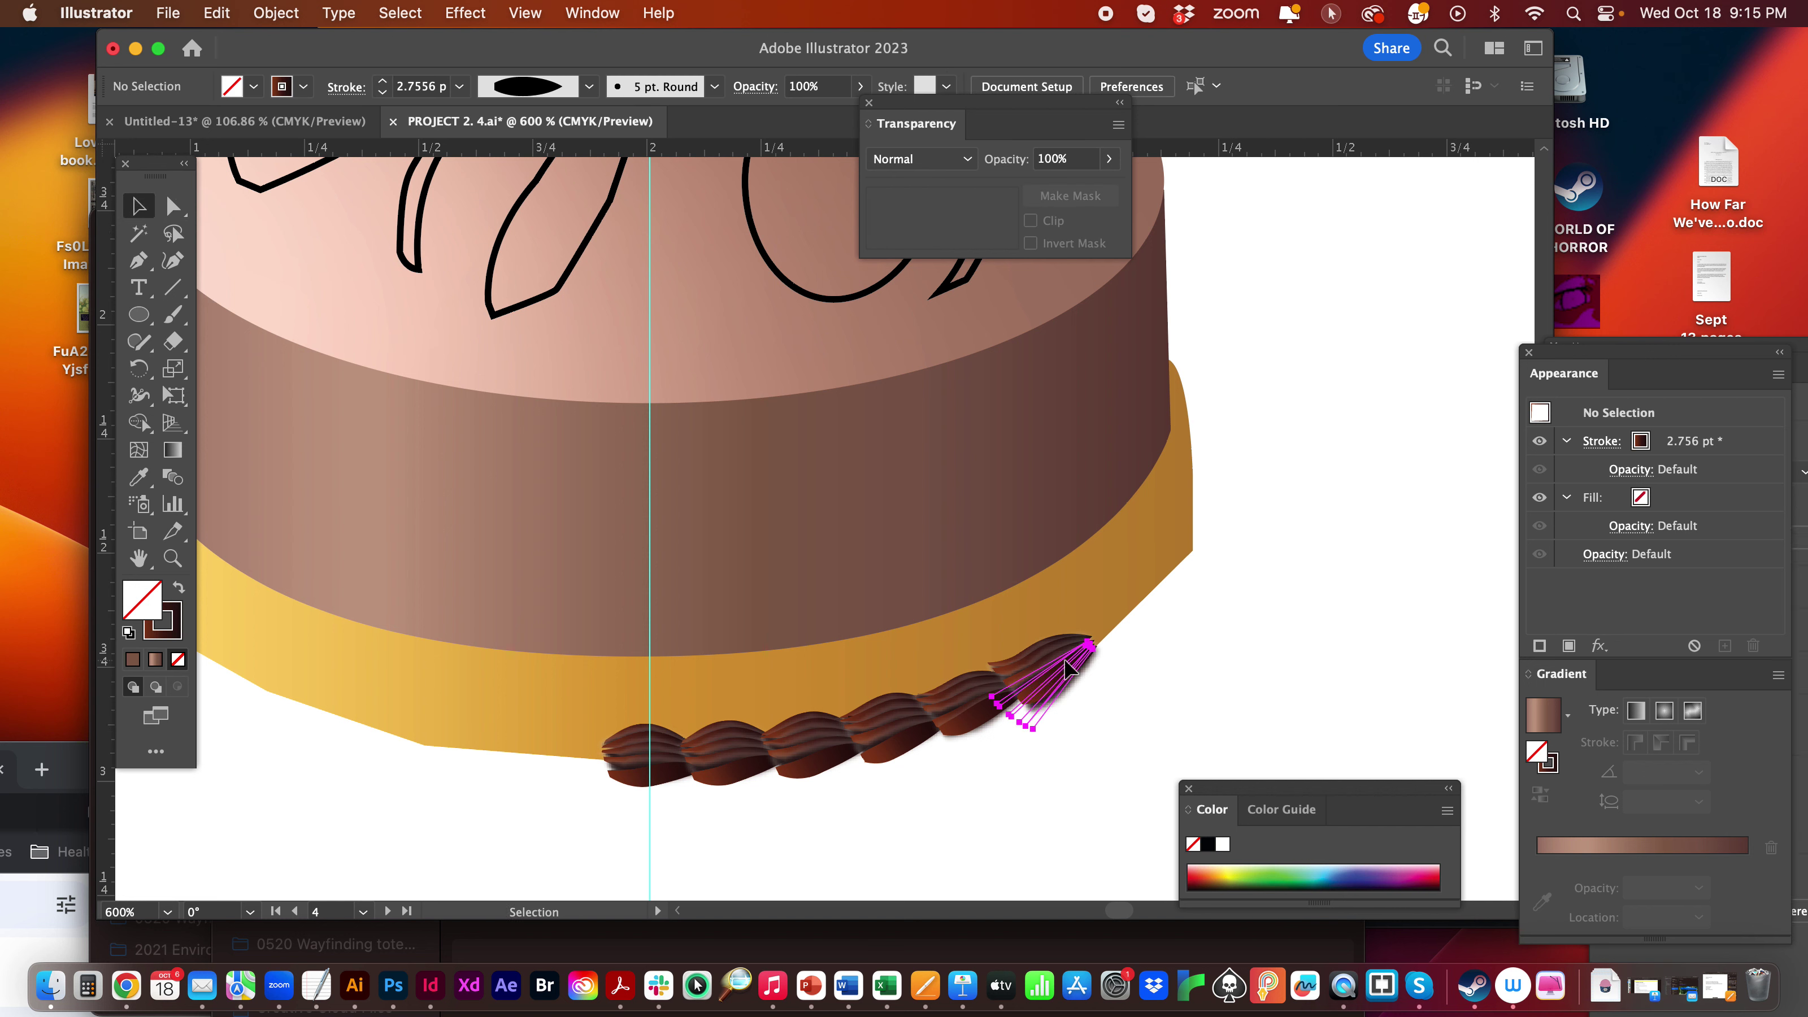
left_click_drag(1052, 670, 1113, 625)
key("r")
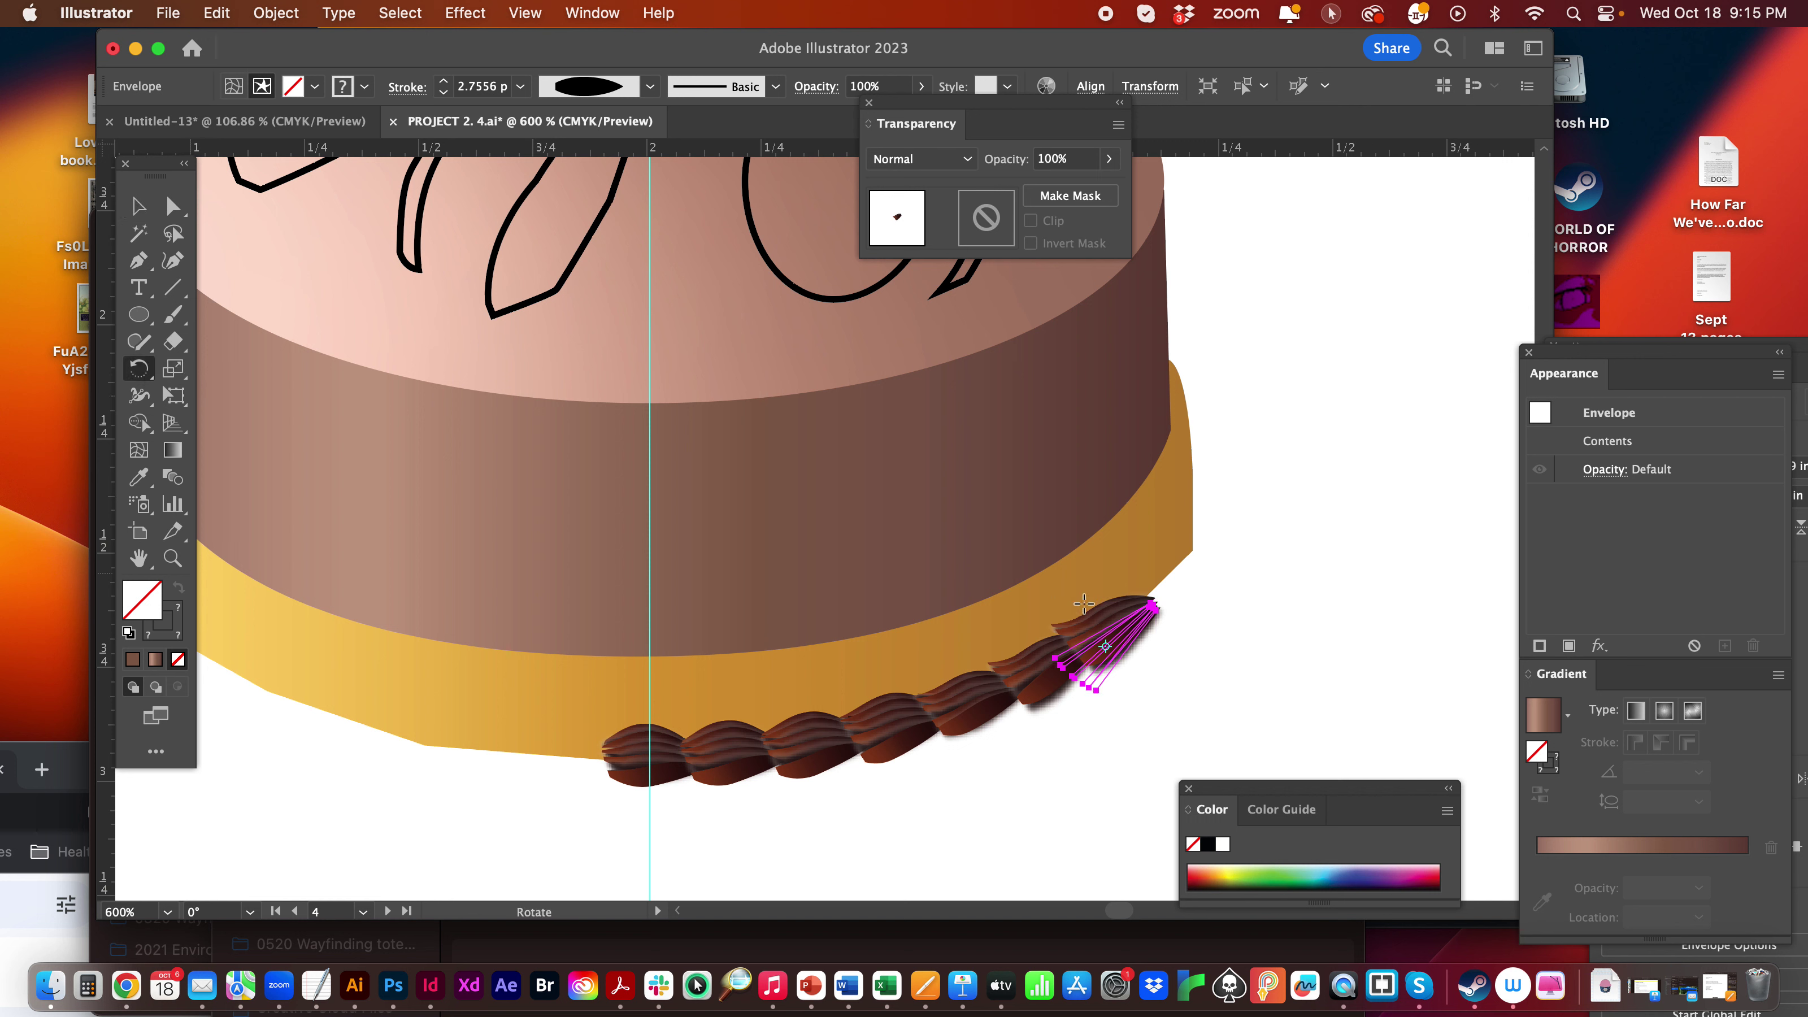
left_click_drag(1196, 594, 1200, 599)
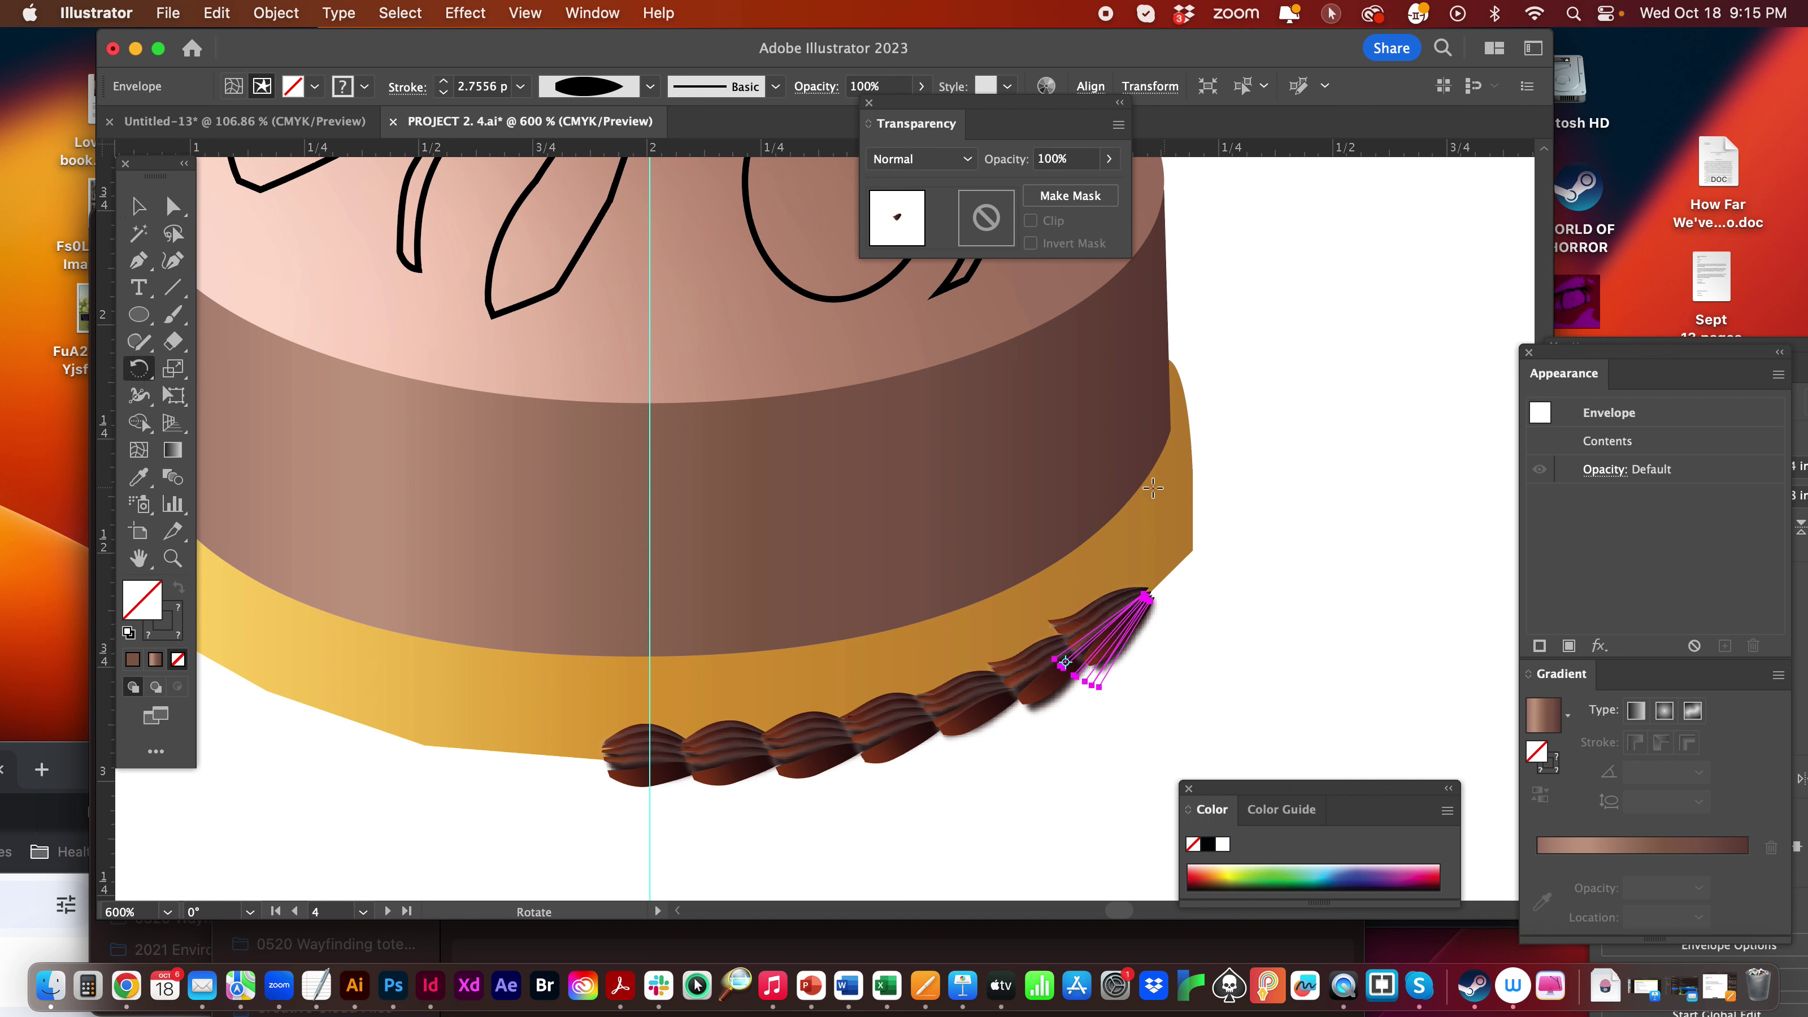
left_click_drag(1152, 487, 1153, 487)
key("v")
left_click(1253, 614)
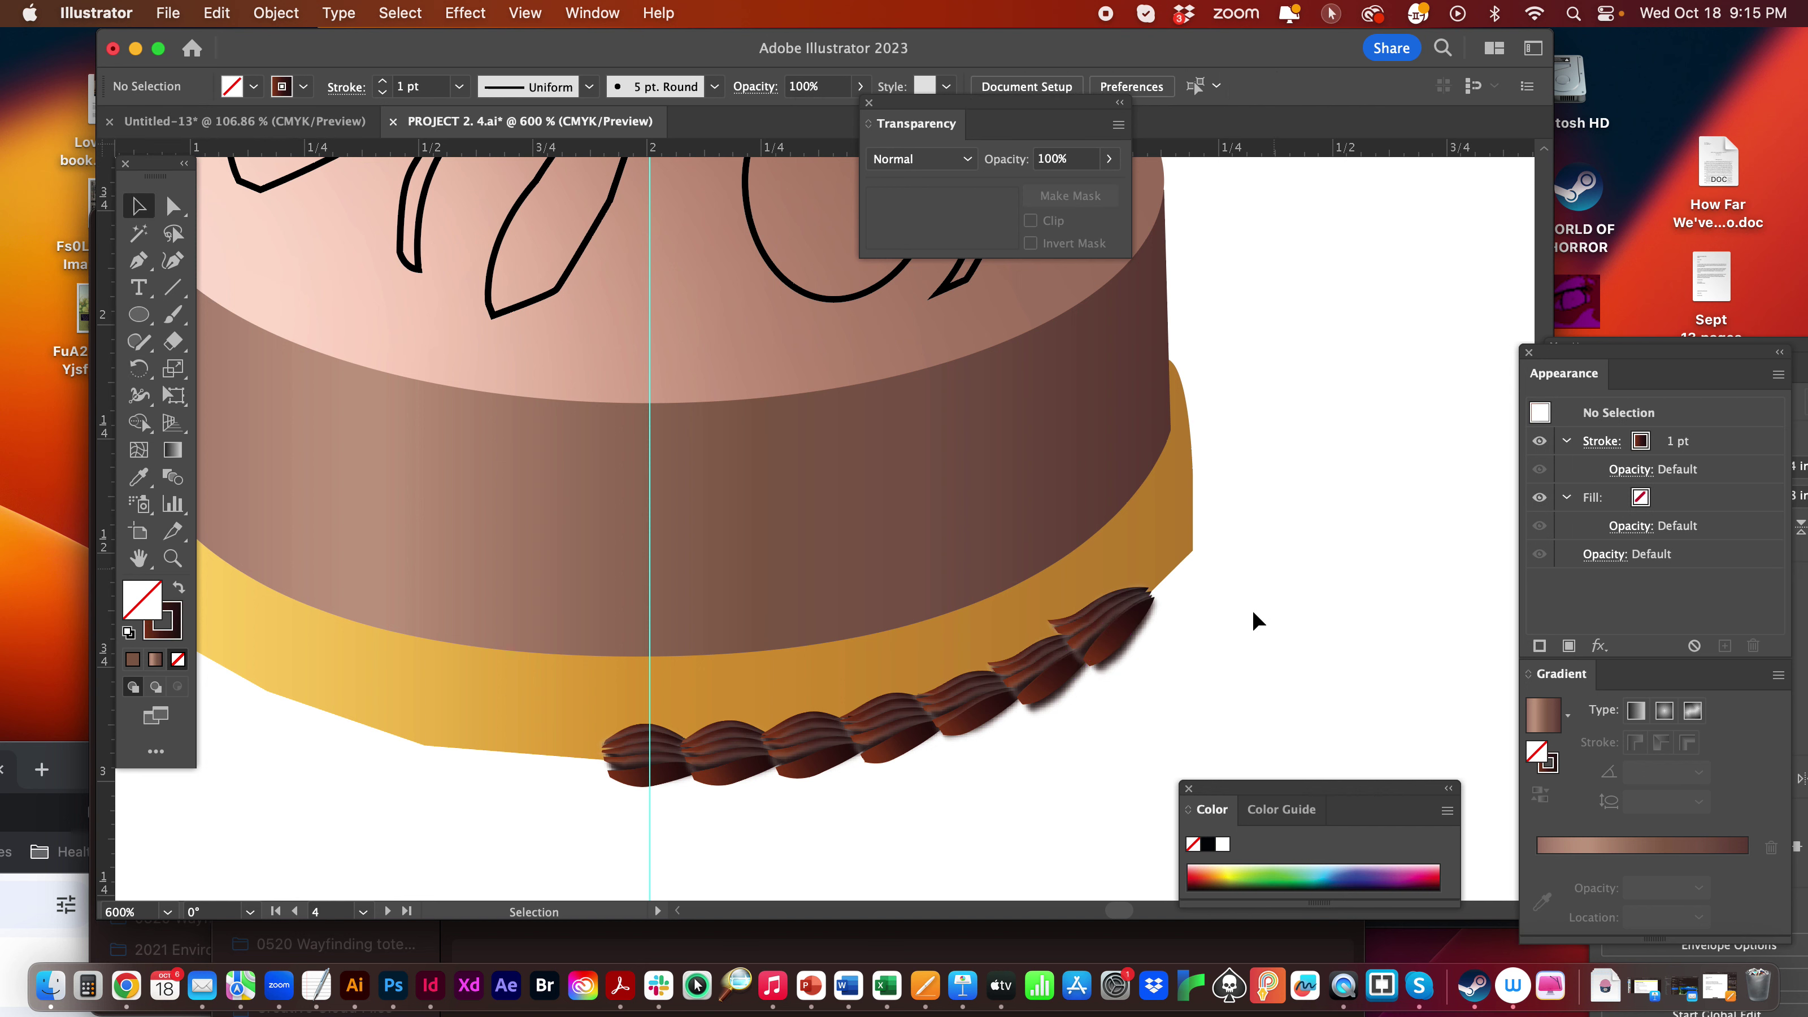
left_click(1128, 632)
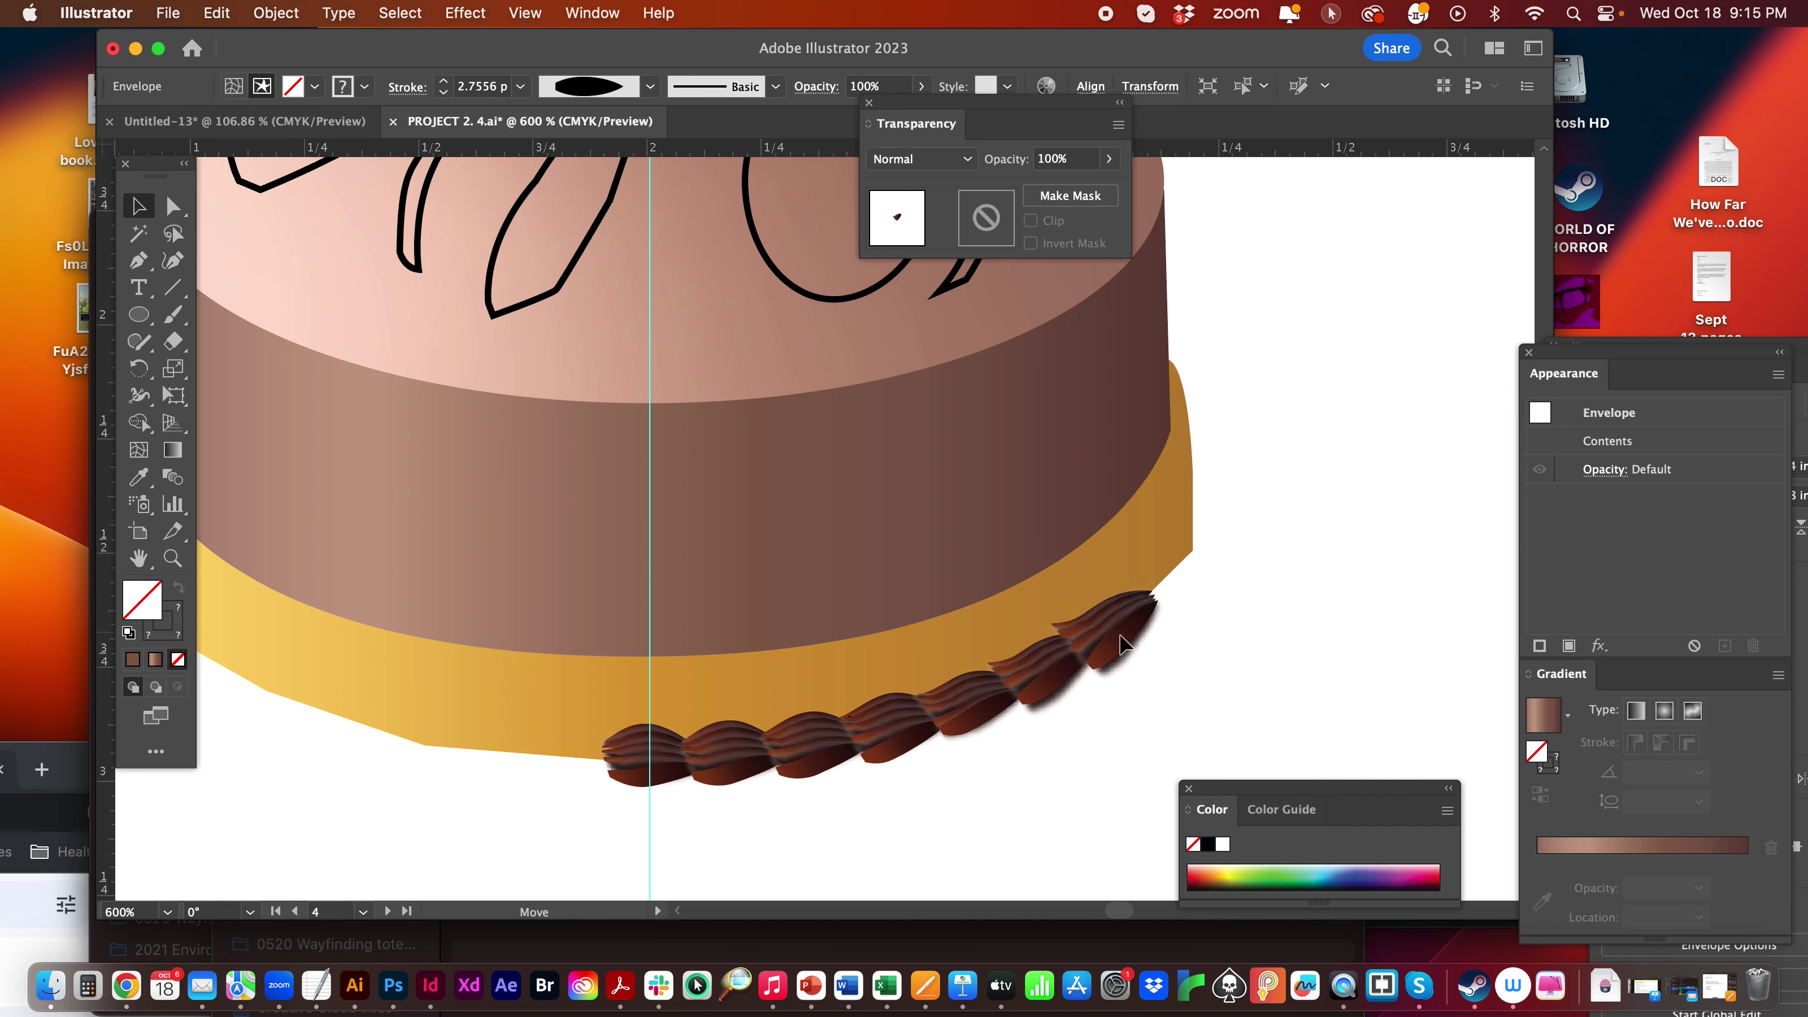
left_click(1299, 651)
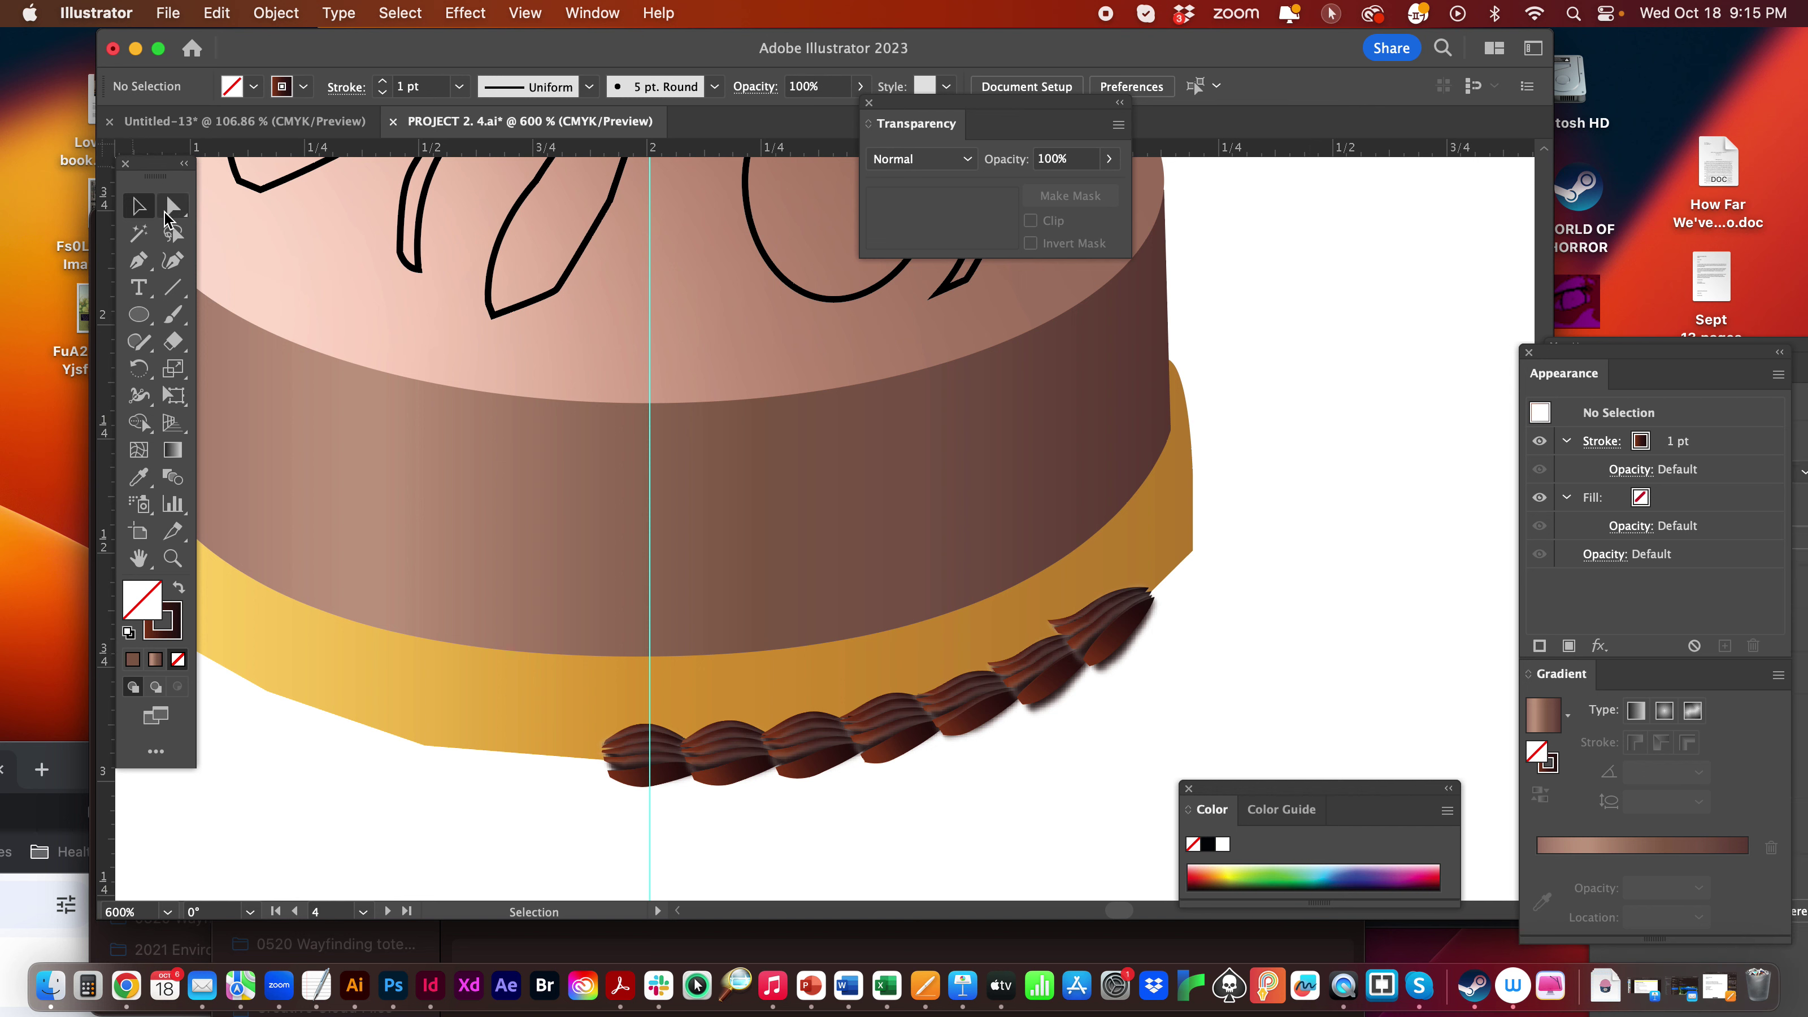
- Shift the blurred shadow line slightly along under the scallops
left_click(173, 207)
left_click(1084, 616)
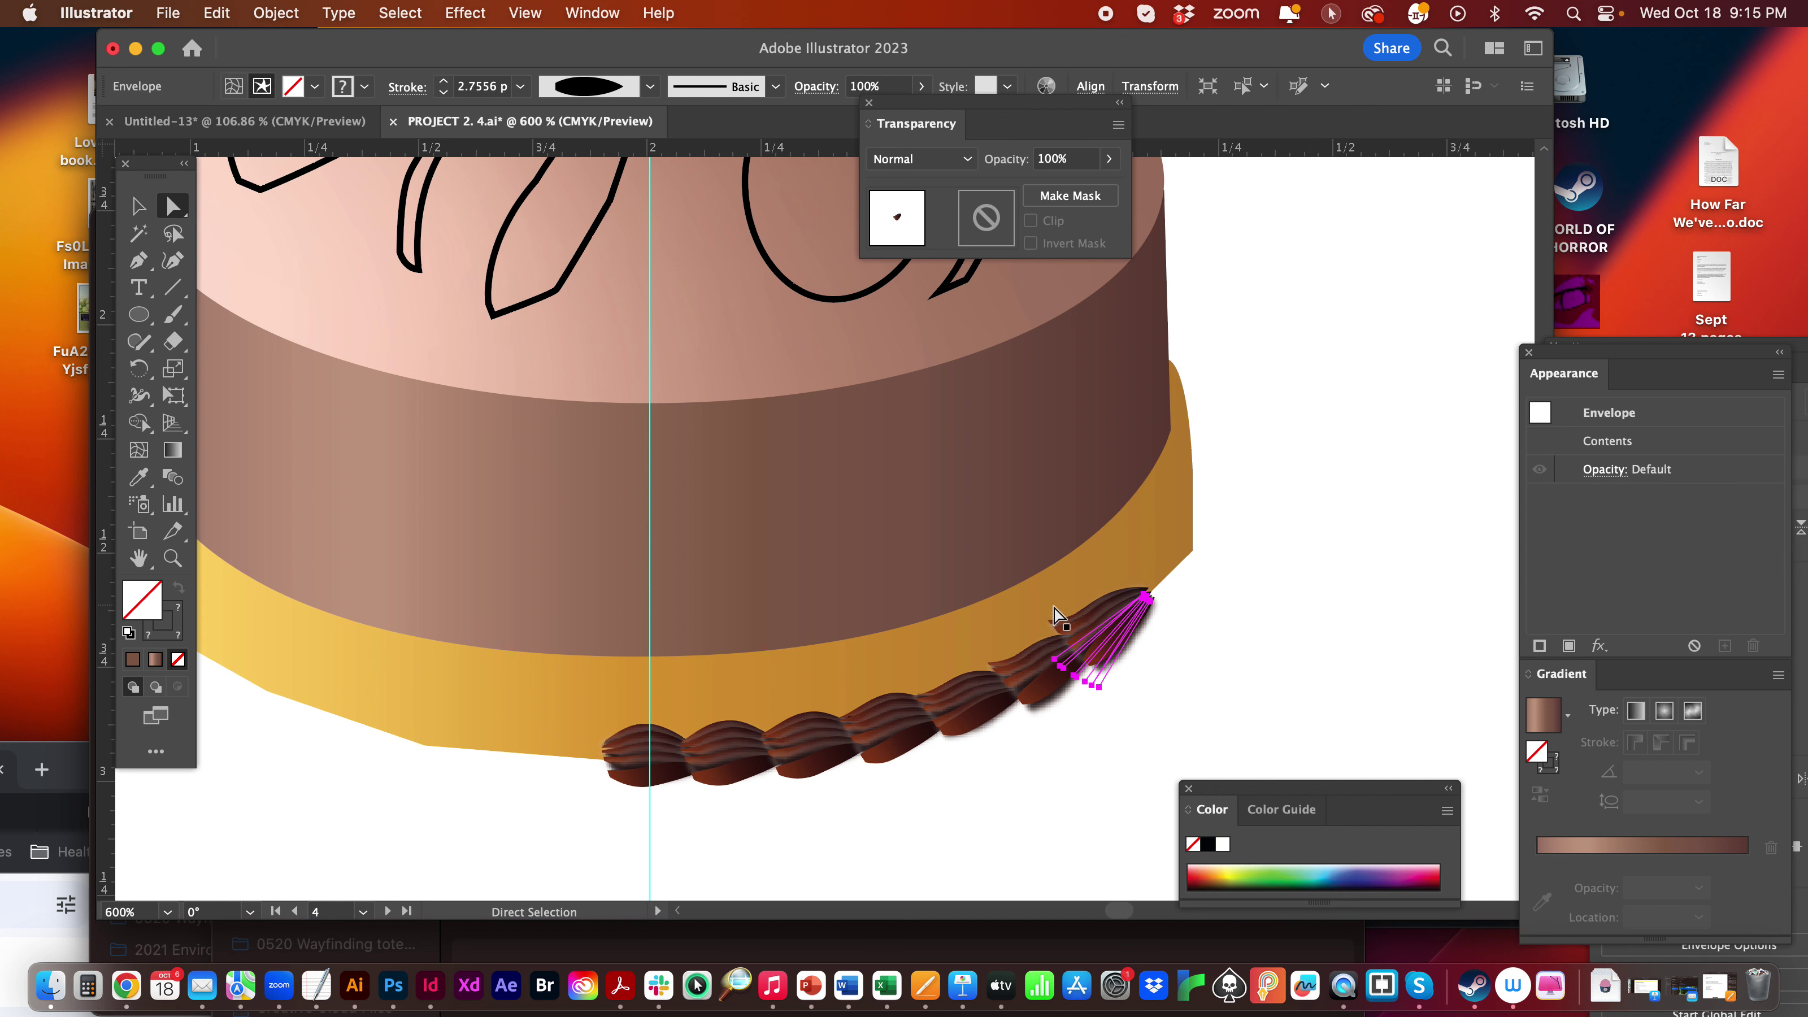
left_click(1230, 654)
left_click(1059, 667)
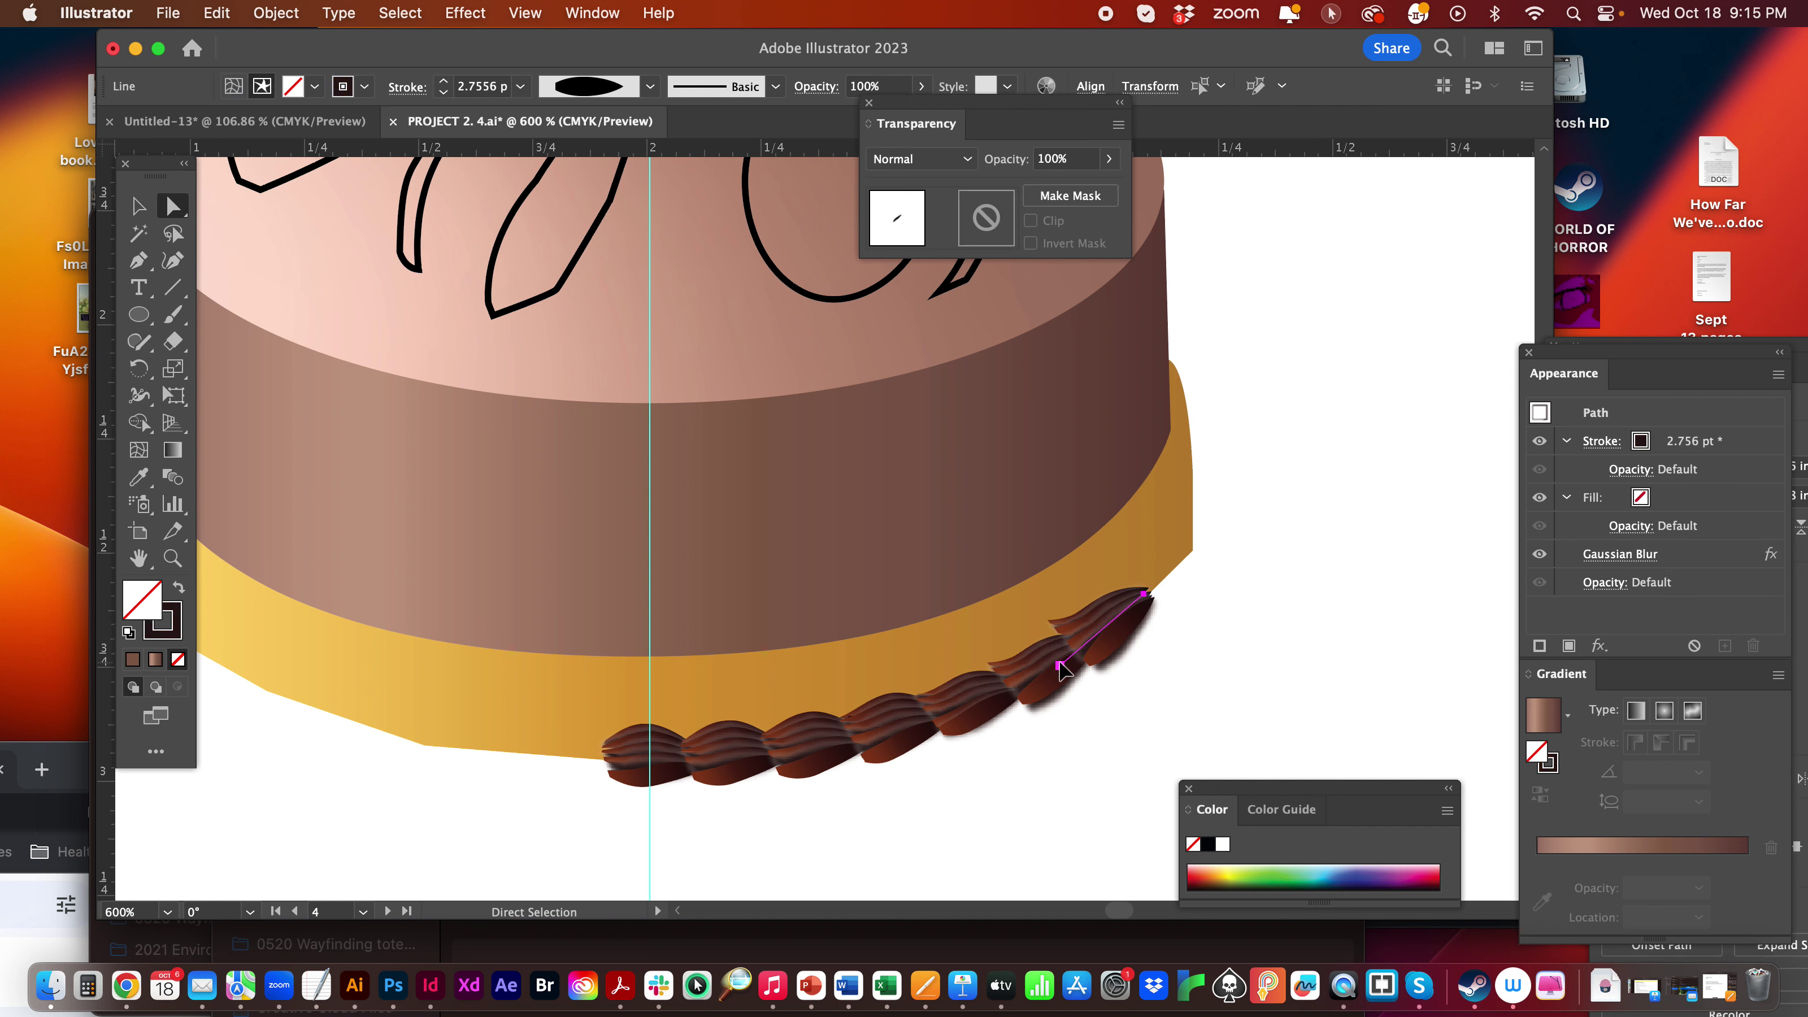
left_click_drag(1061, 670, 1070, 675)
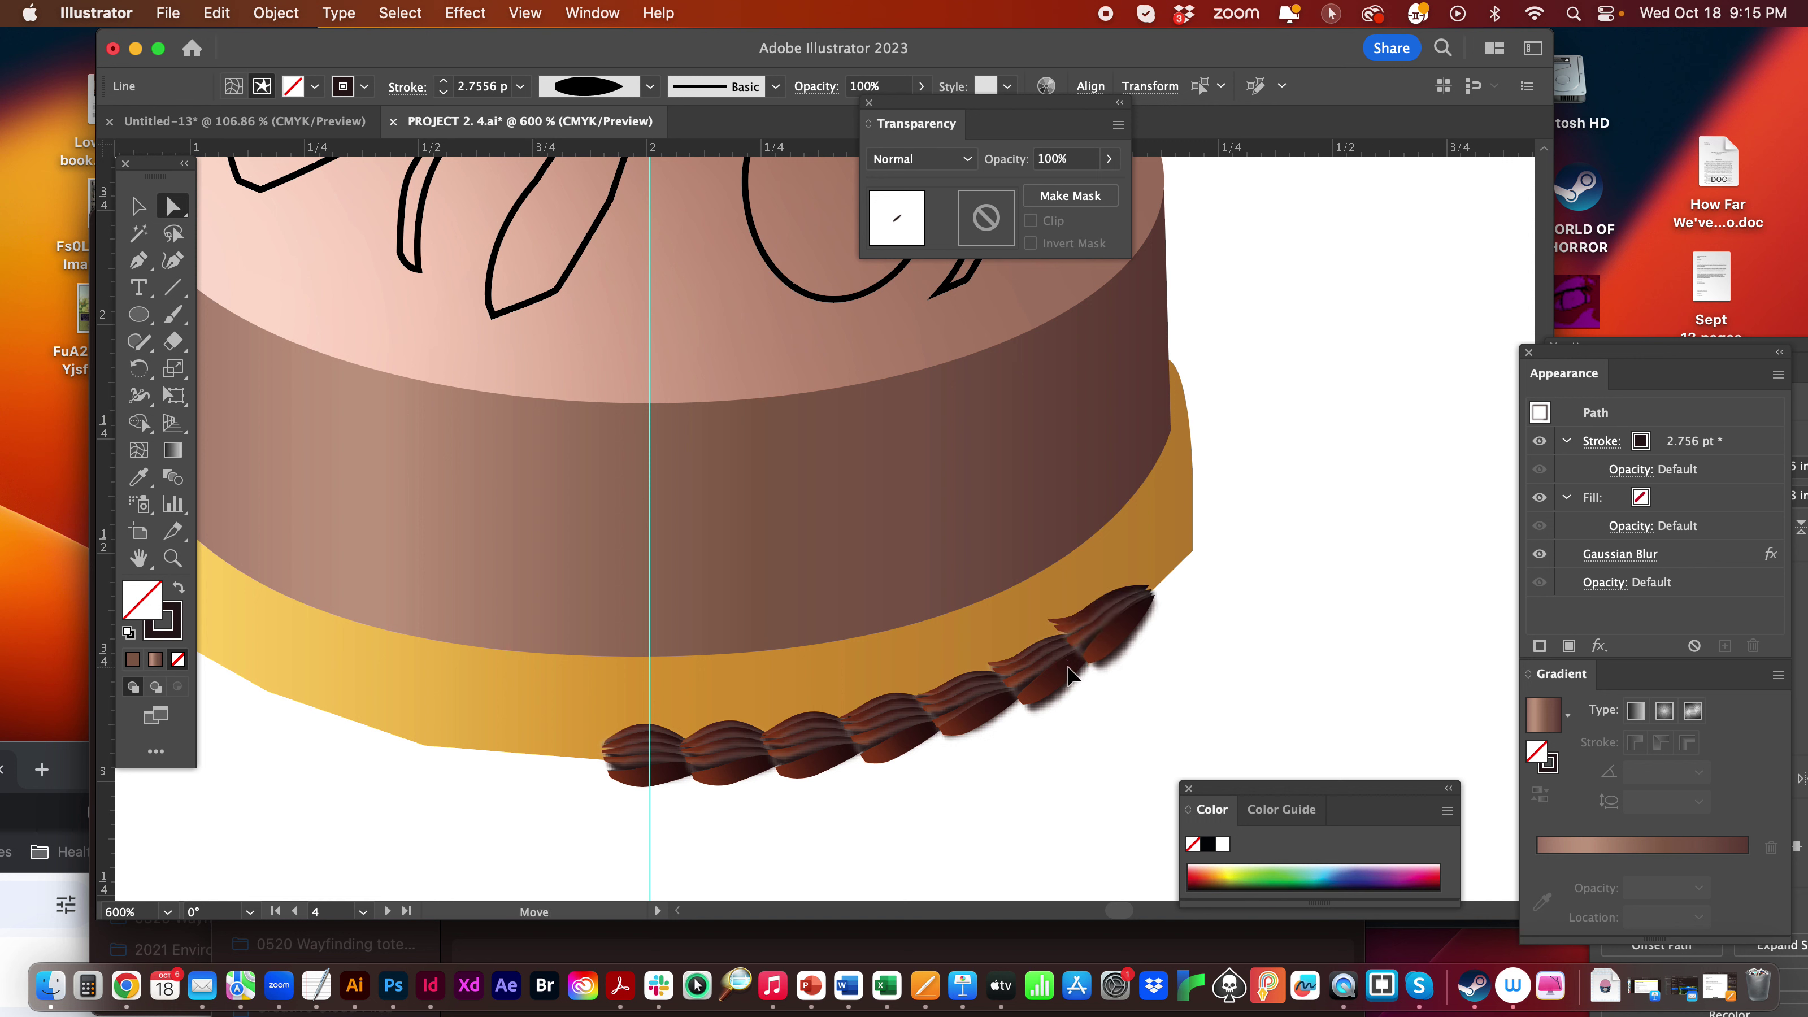
left_click(1219, 675)
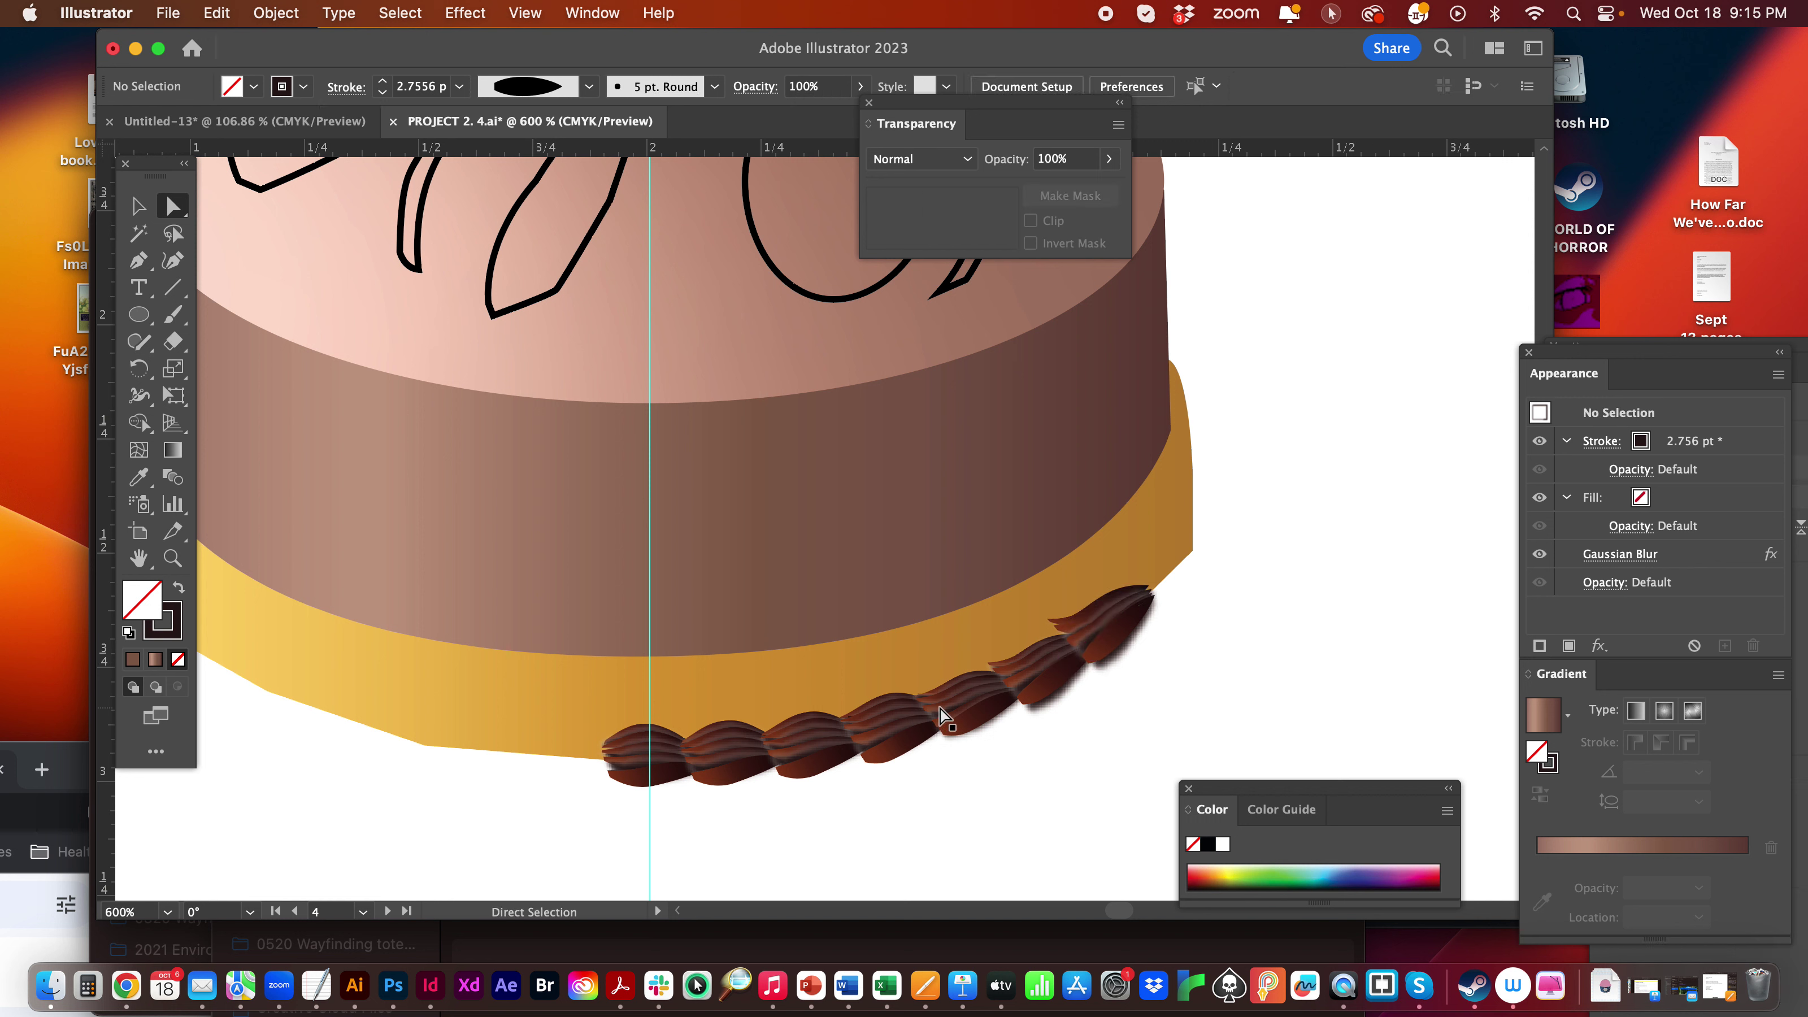
- Copy a final scallop to the base's far right corner and rotate it to follow the edge
left_click(139, 205)
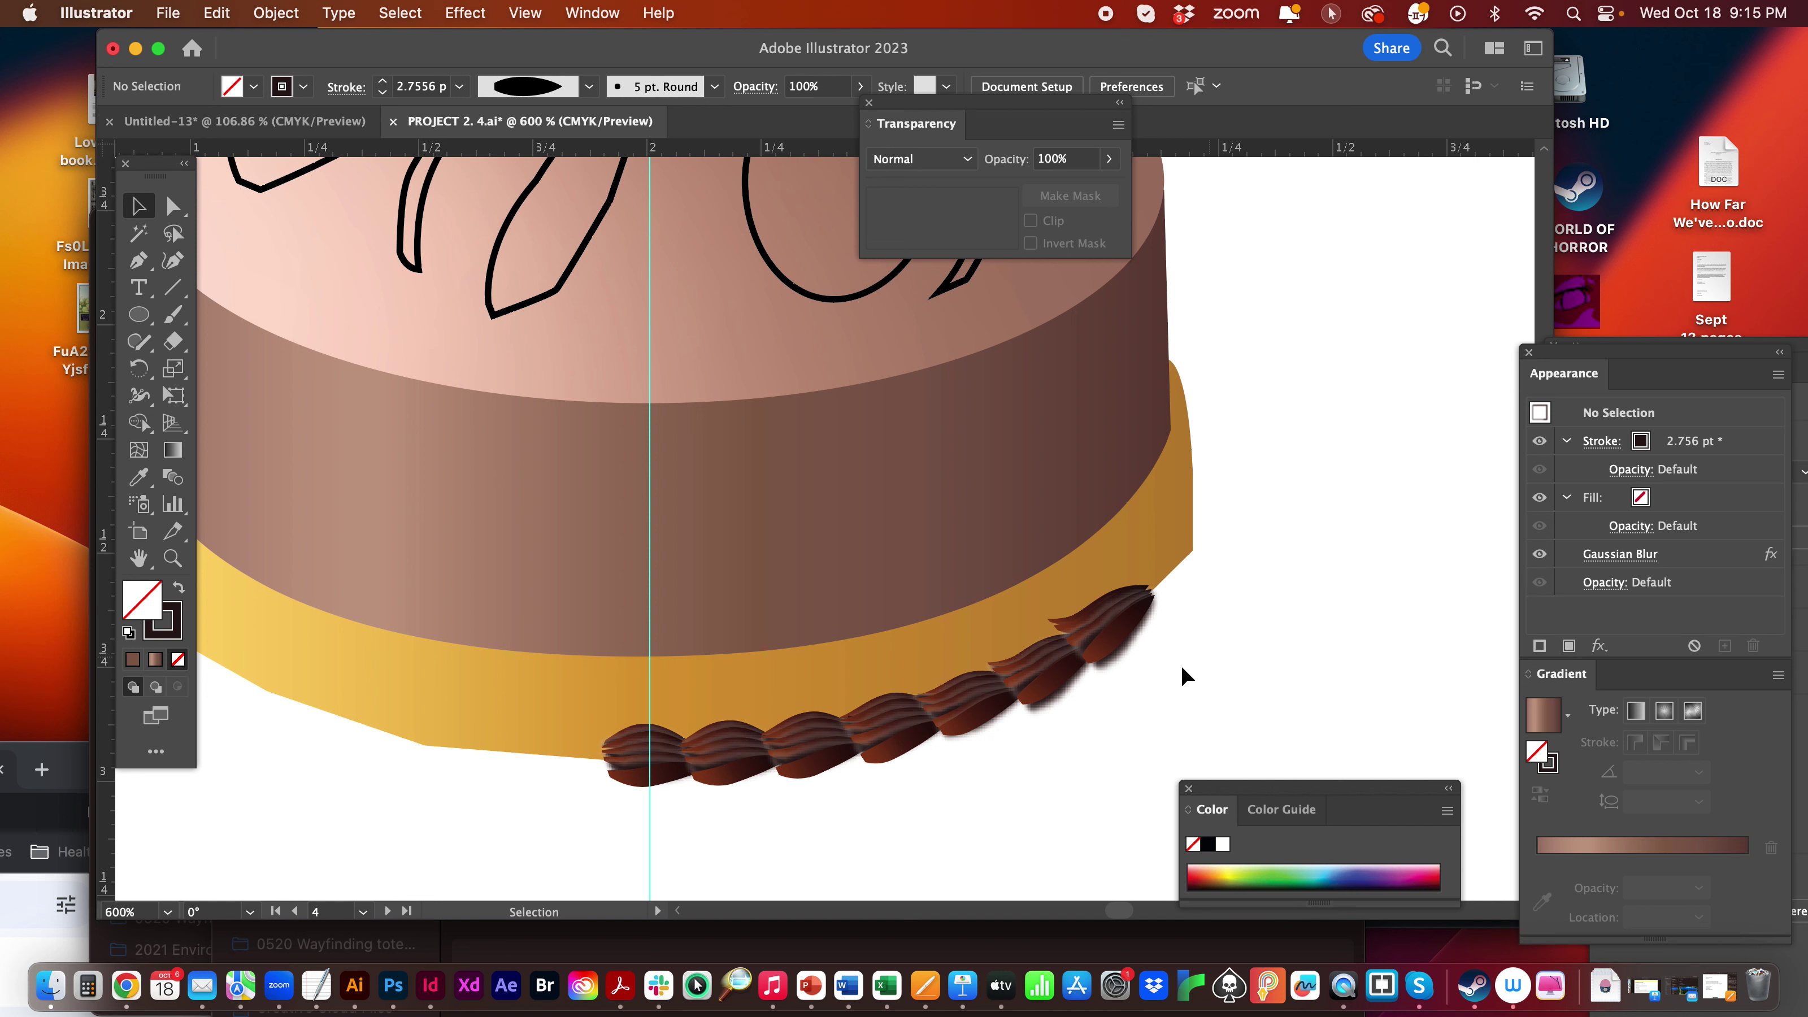
left_click(1116, 643)
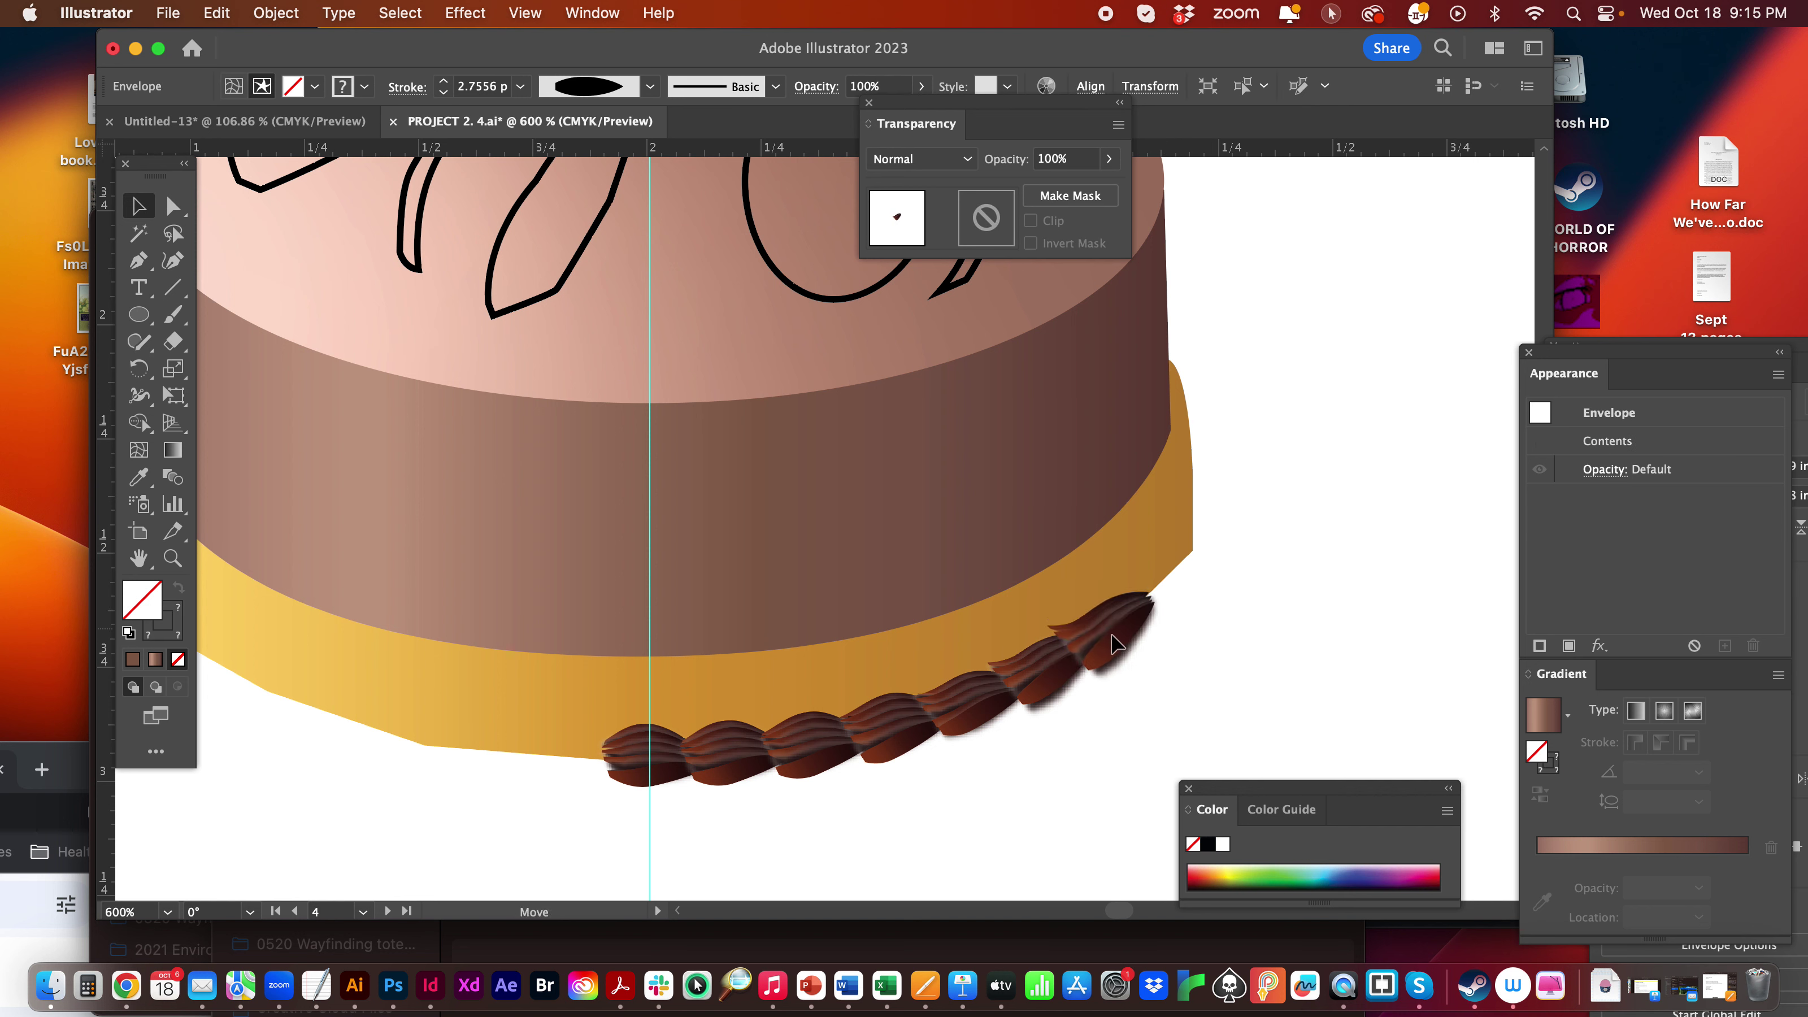
left_click_drag(1112, 634, 1181, 602)
key("super+shift+a")
left_click(1178, 605)
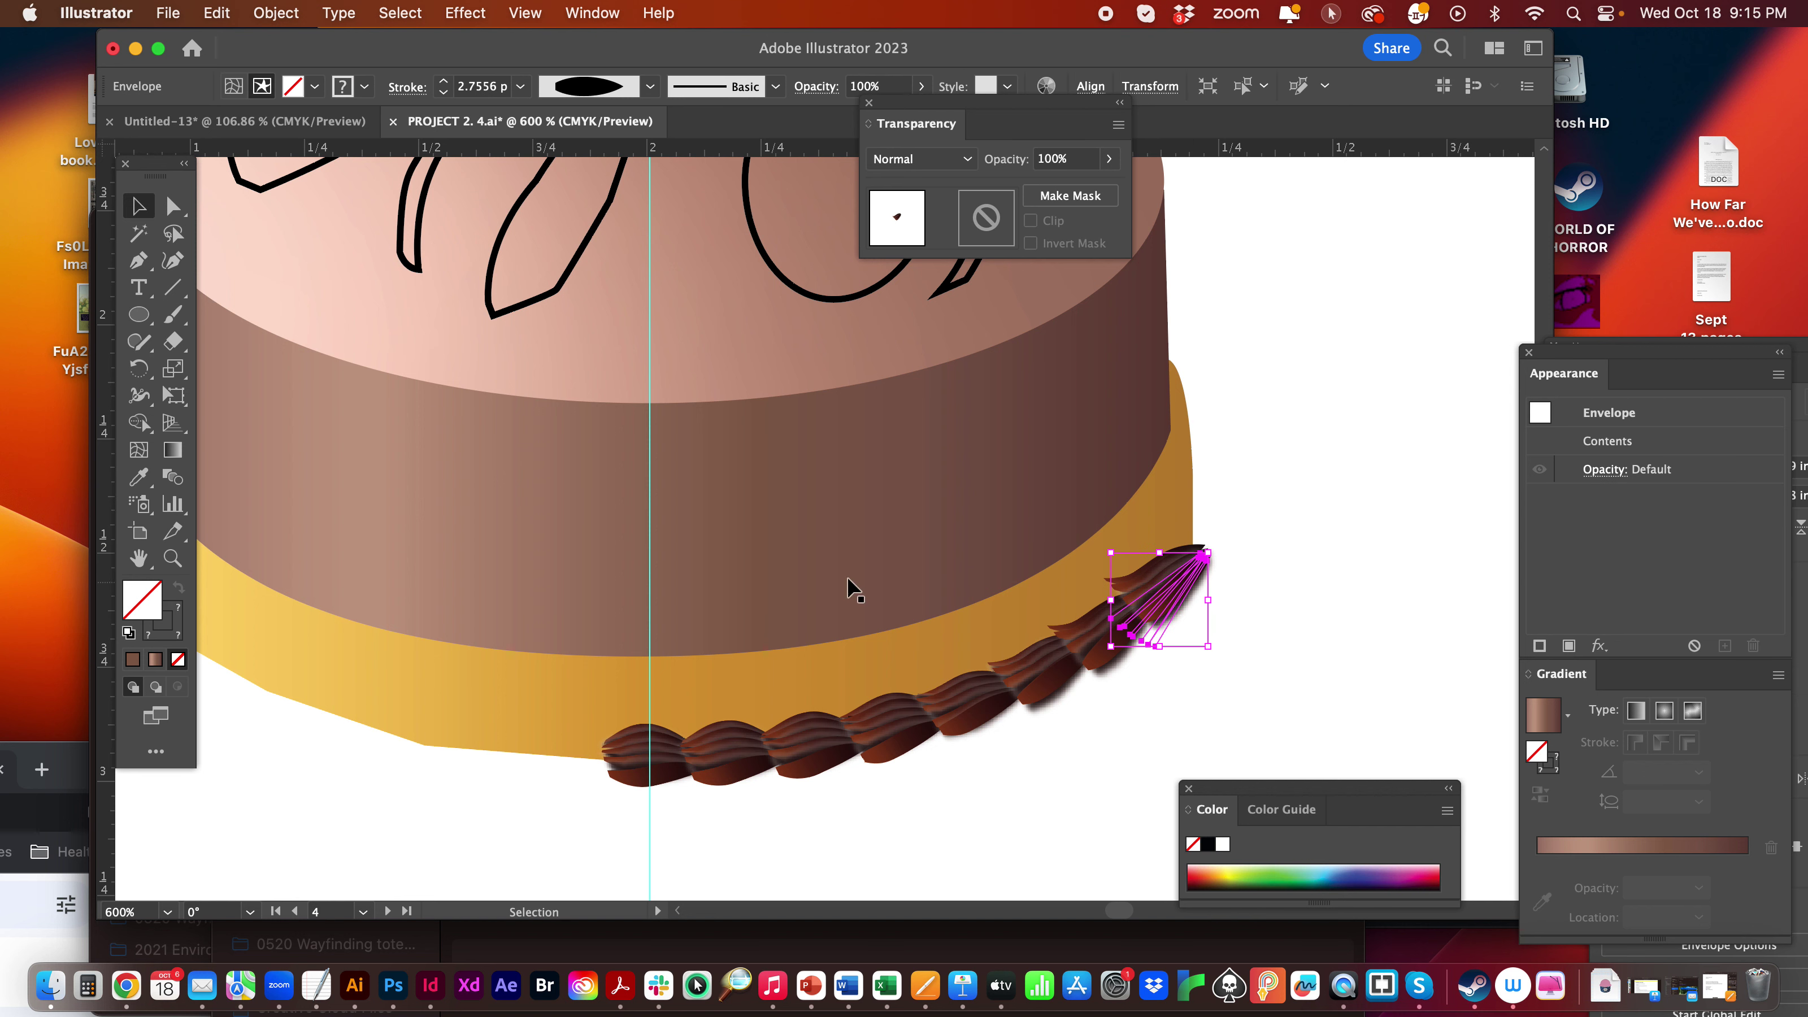
left_click(139, 369)
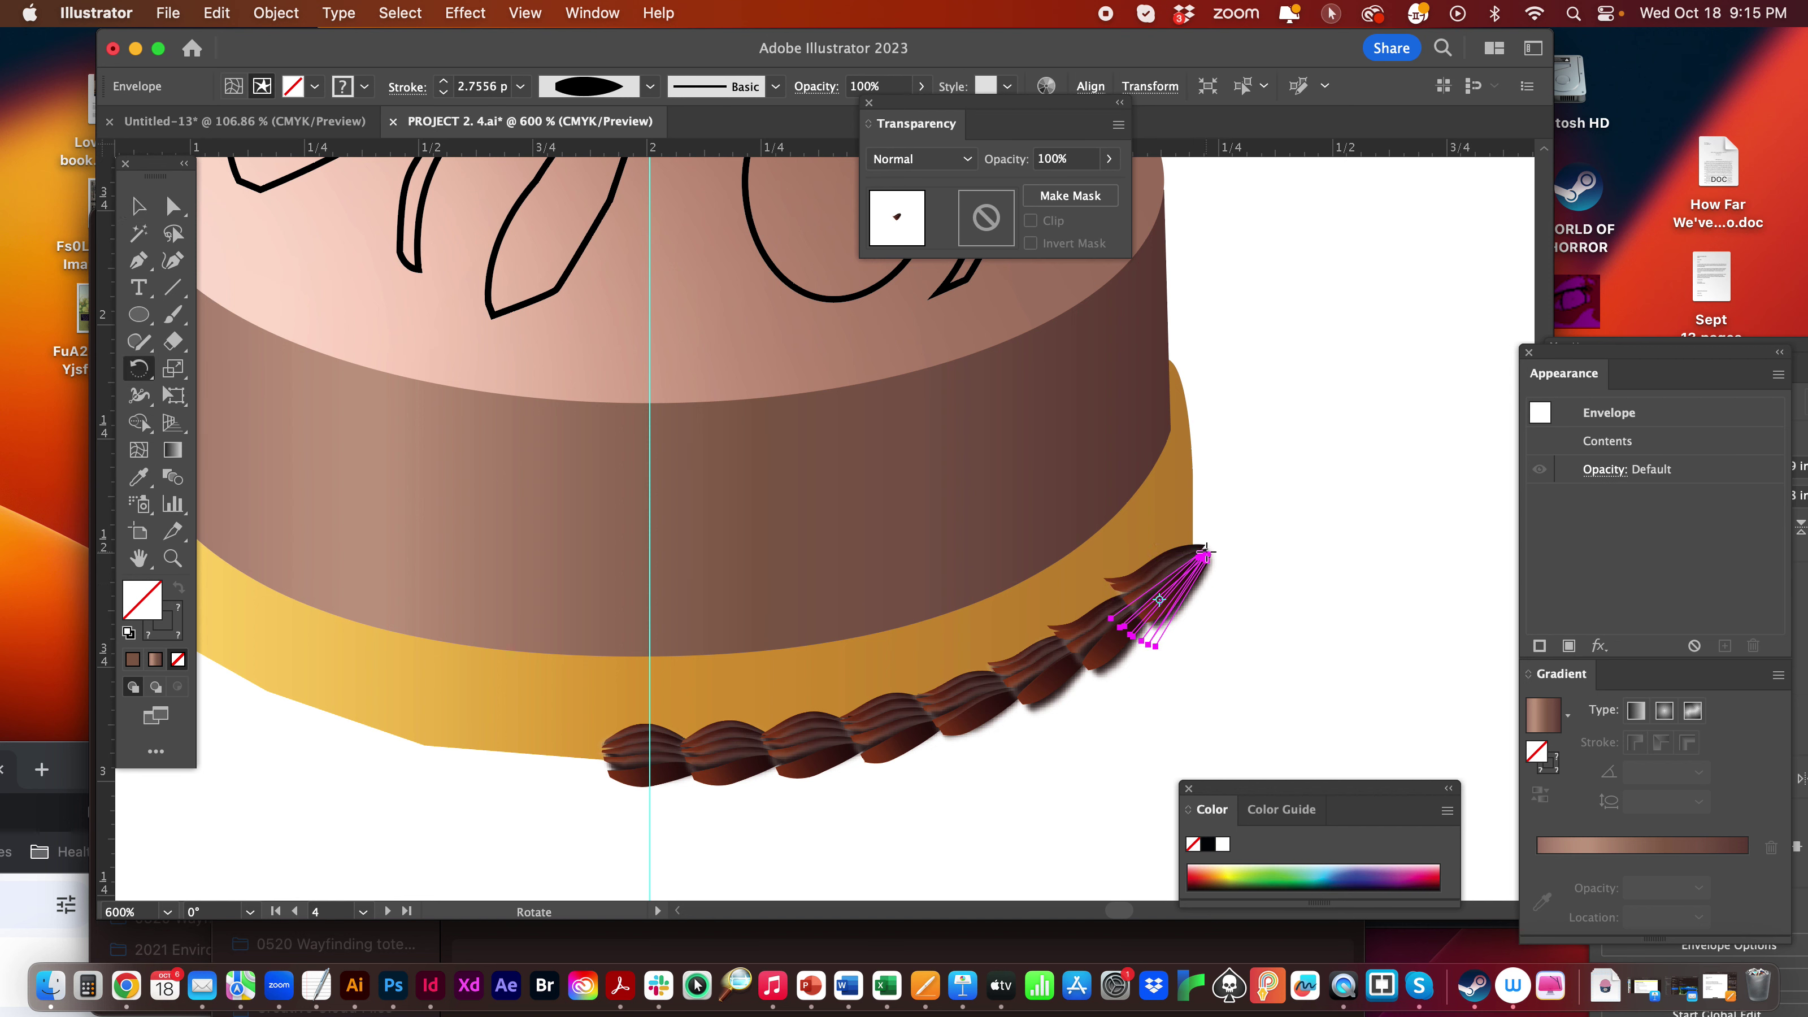
left_click_drag(1123, 591, 1125, 593)
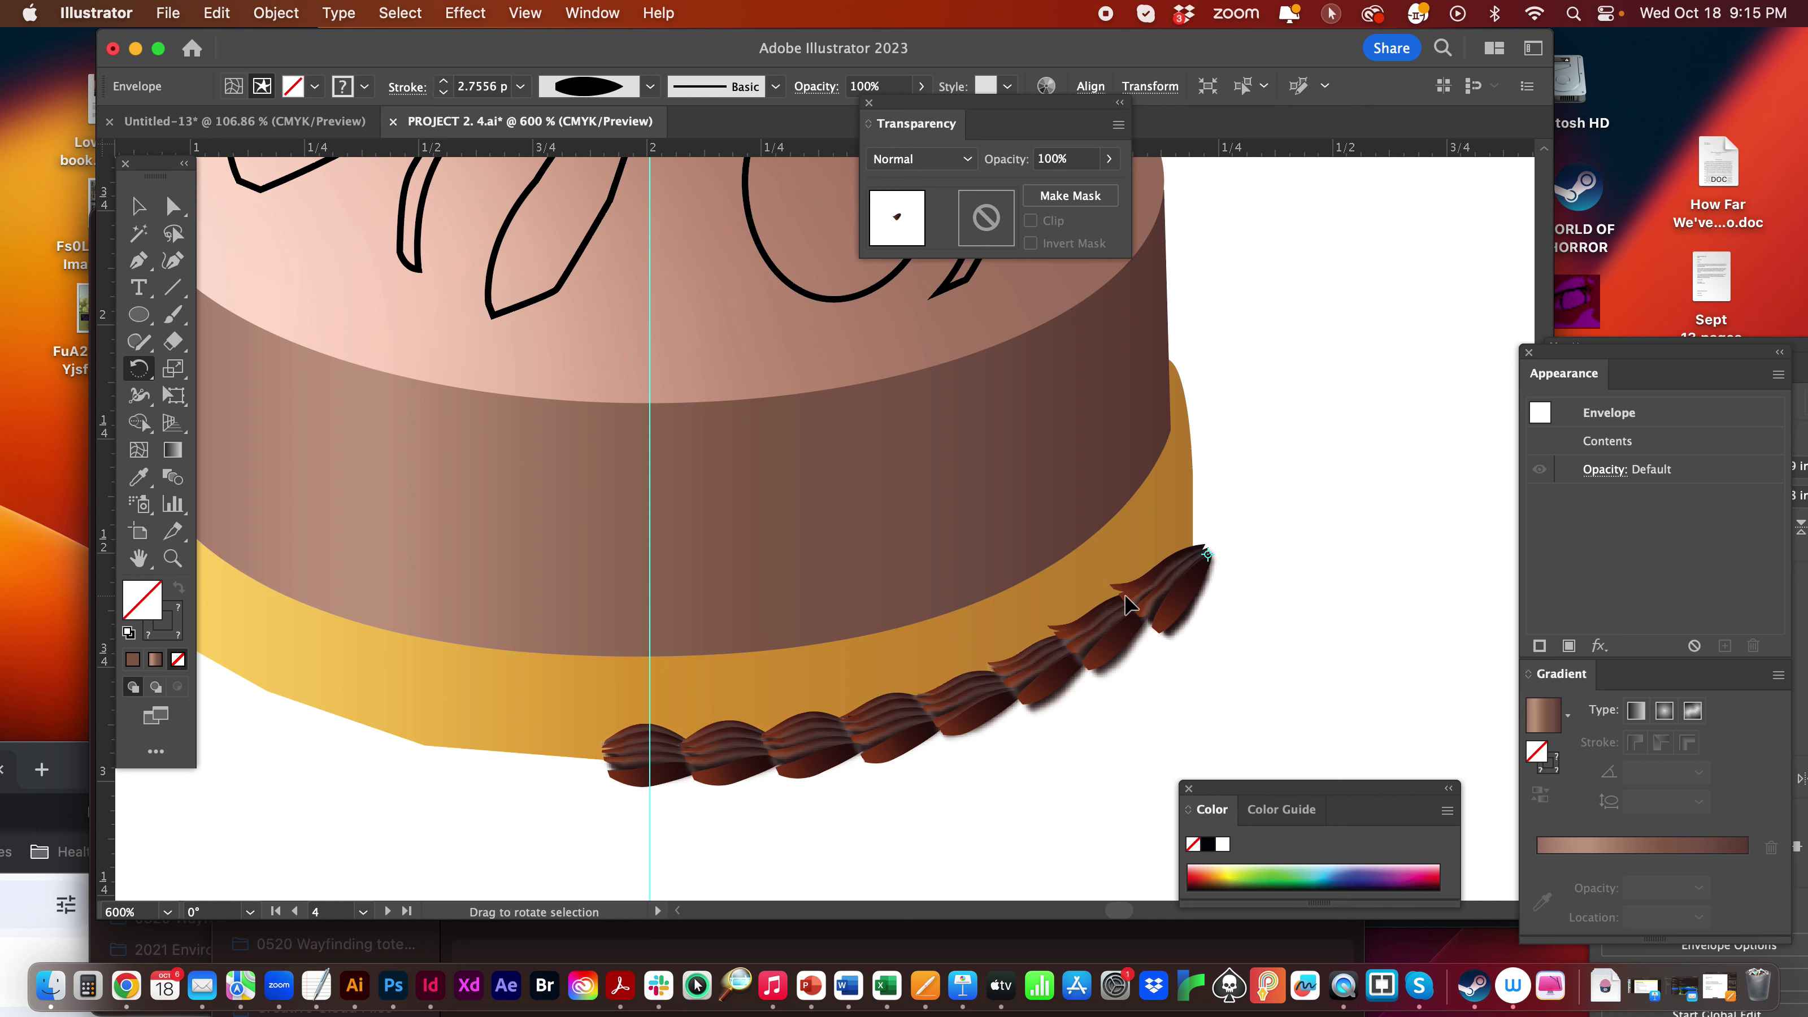
left_click(139, 206)
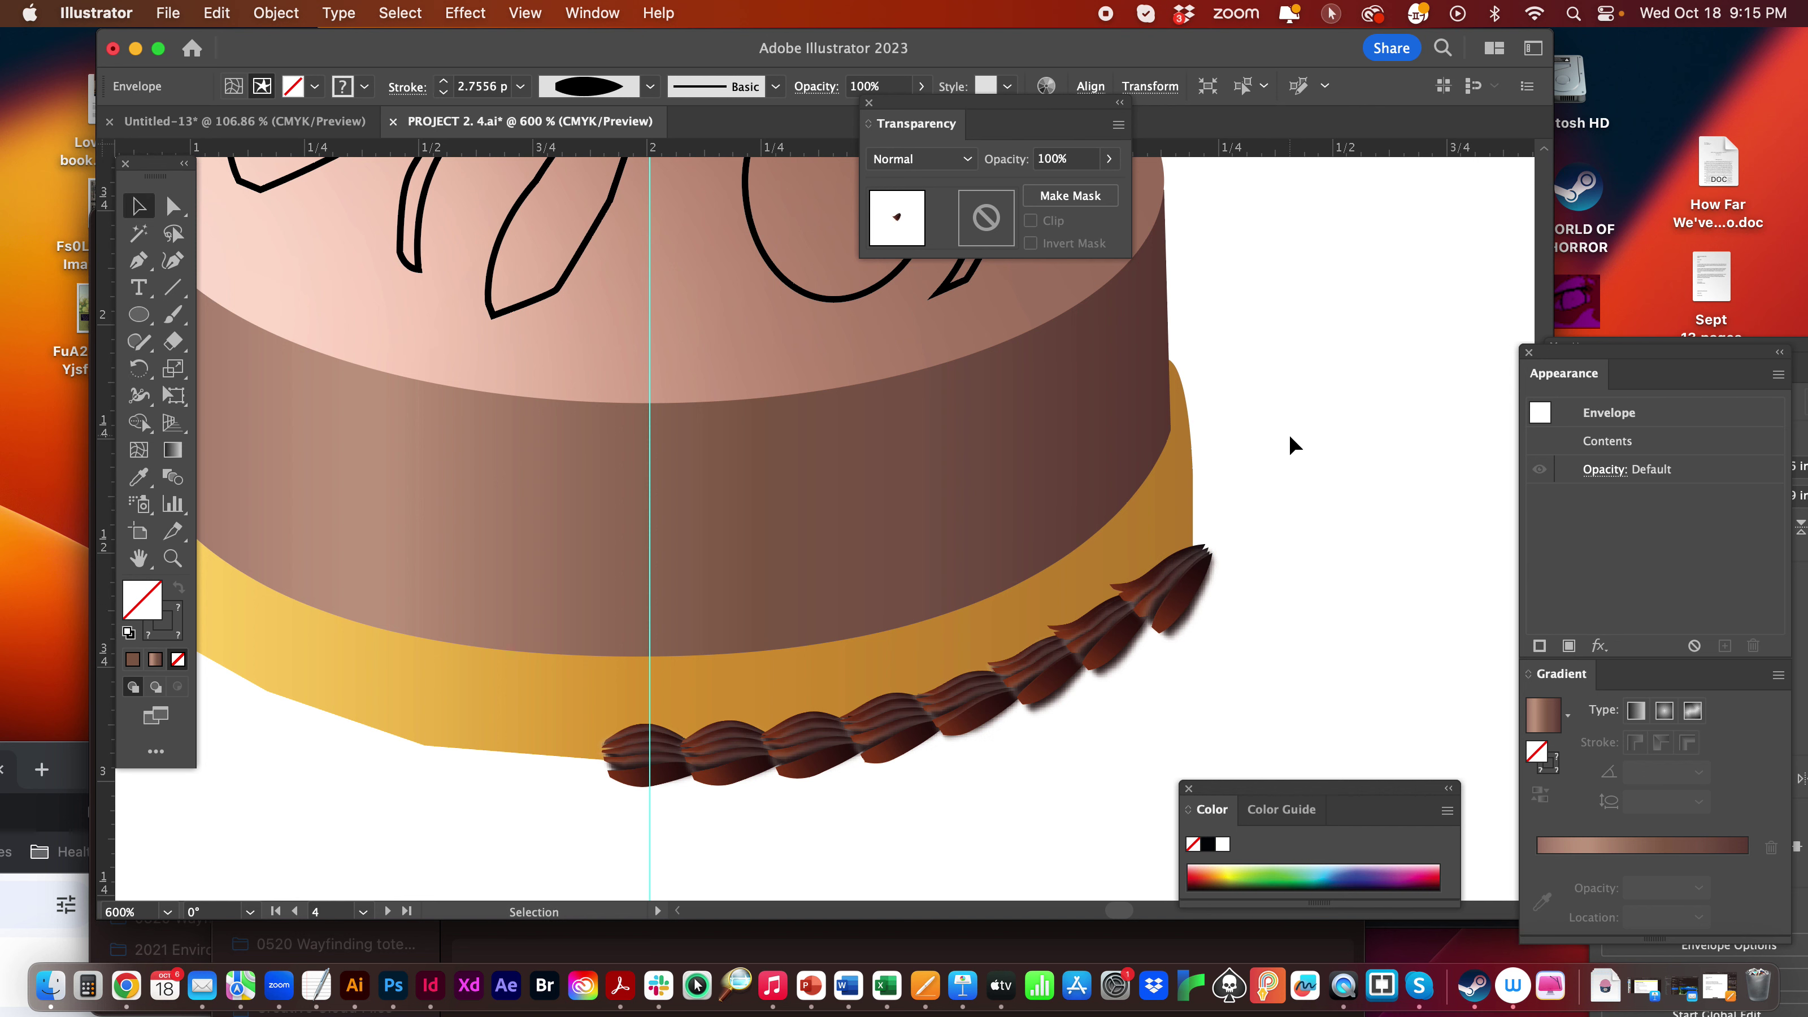
left_click(1359, 569)
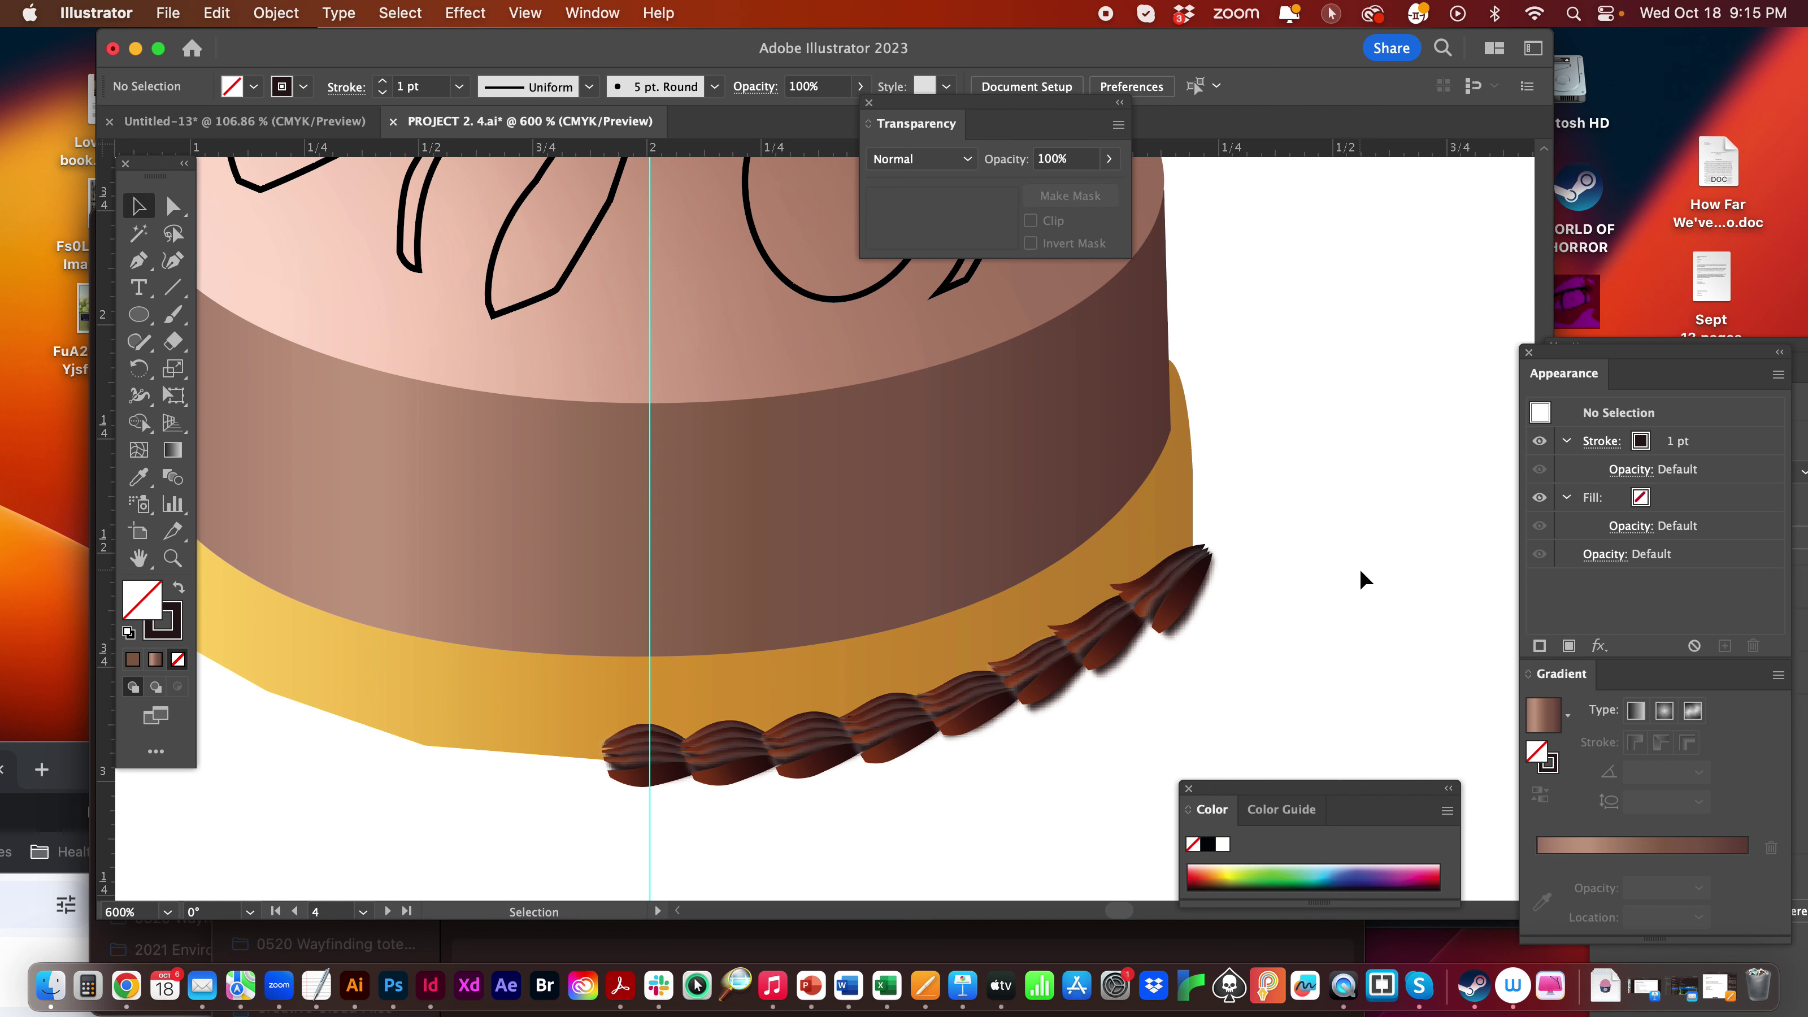
- Clear the stray partial selections and return to whole-object selection
left_click(681, 777)
left_click(902, 842)
left_click(973, 716)
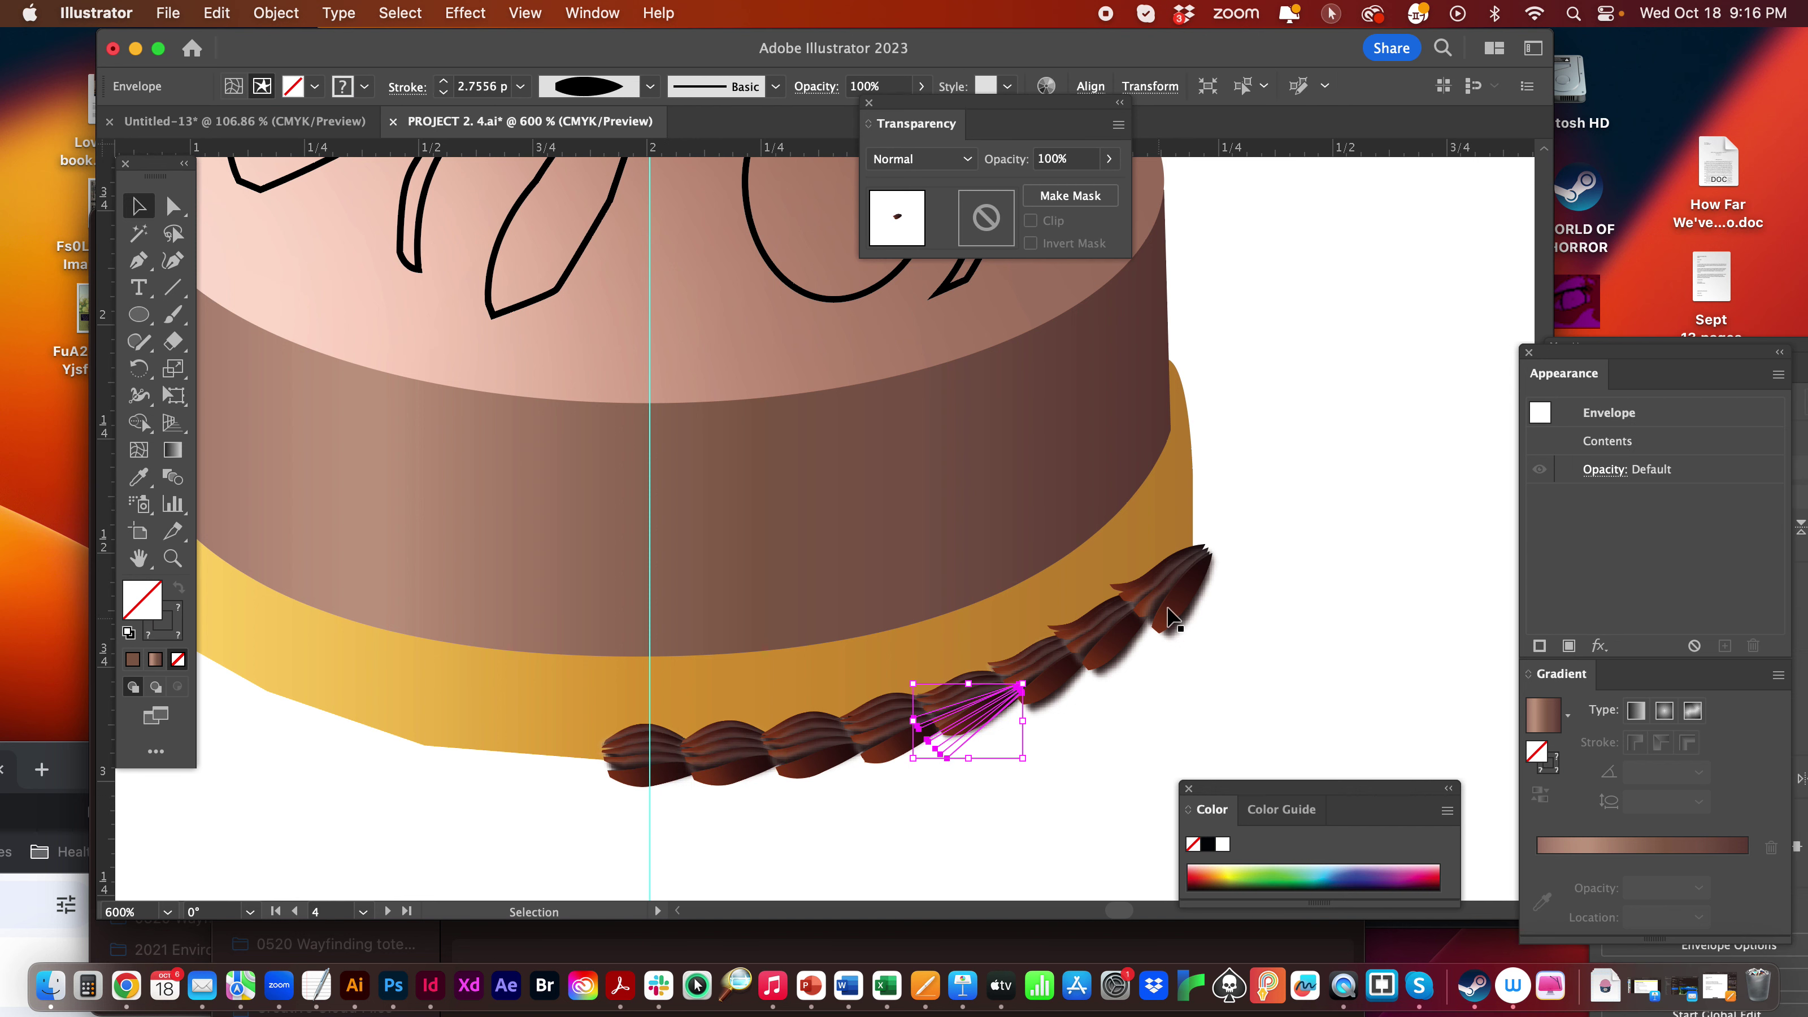
left_click(1102, 642)
left_click(1100, 637)
key("v")
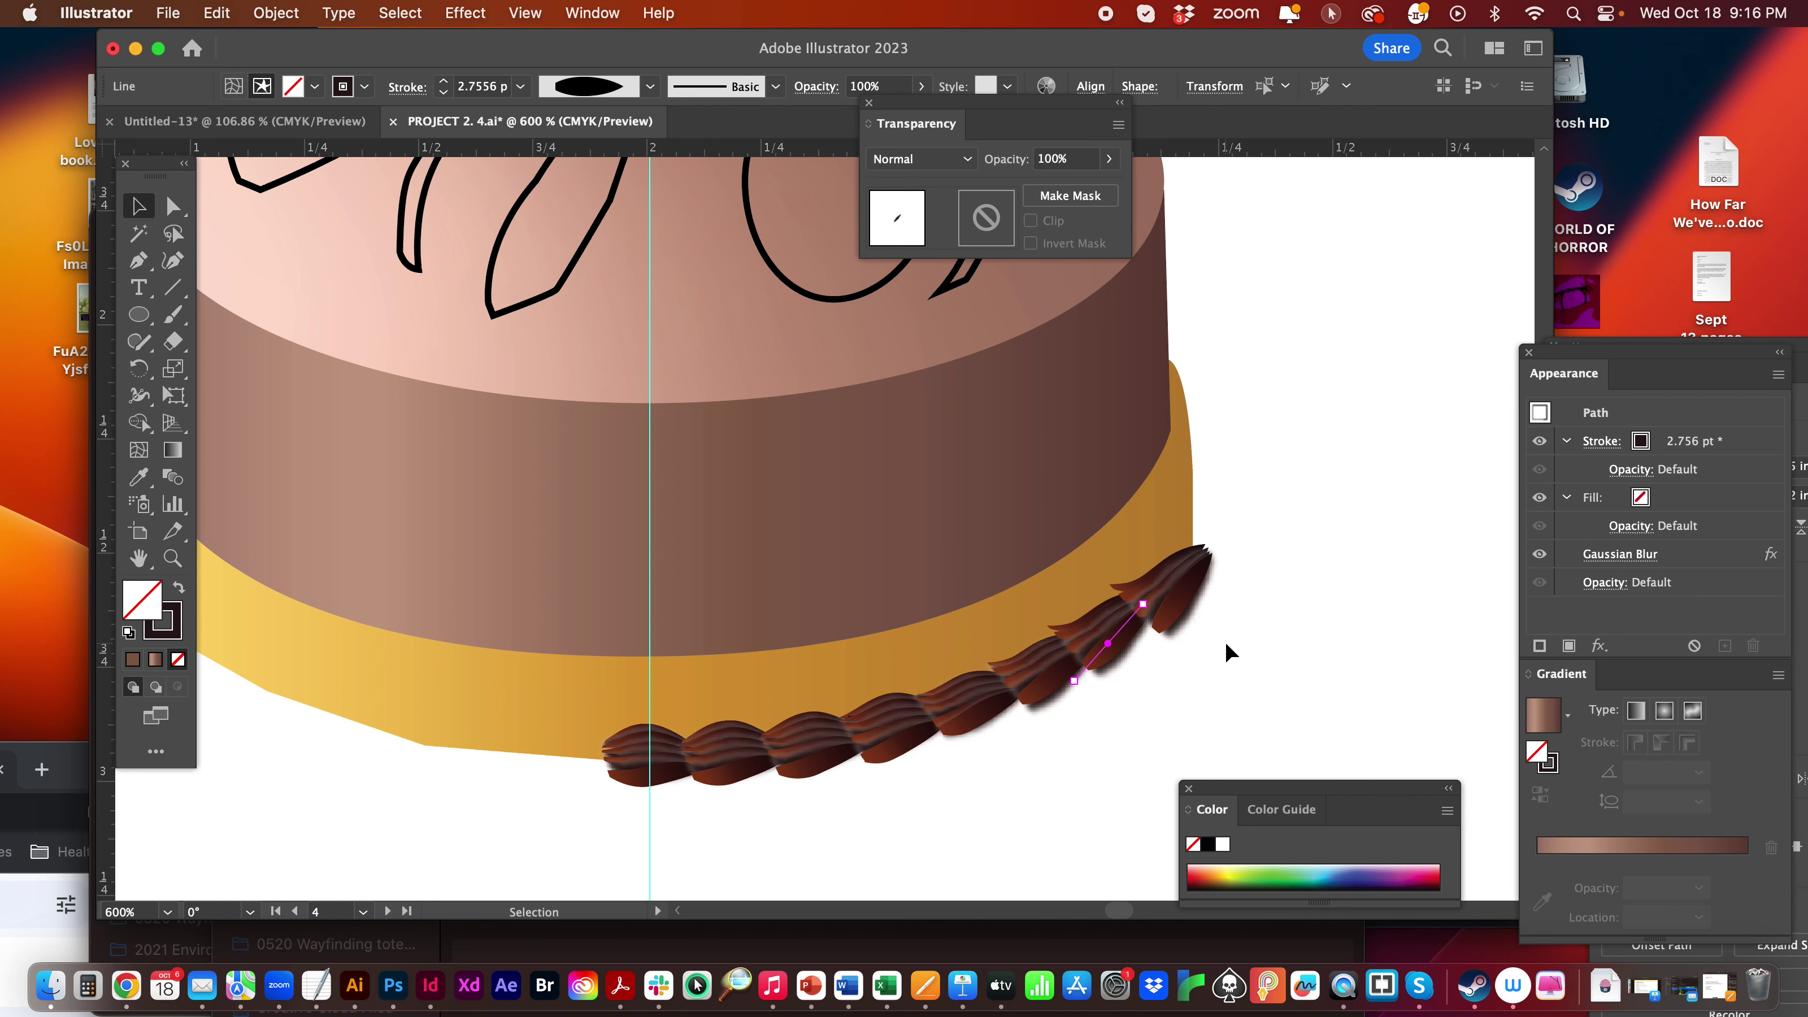
left_click(1224, 642)
- Group the eight swirls from the centre up to the rightmost one into one trim
left_click(1158, 632)
left_click(1100, 673, "shift")
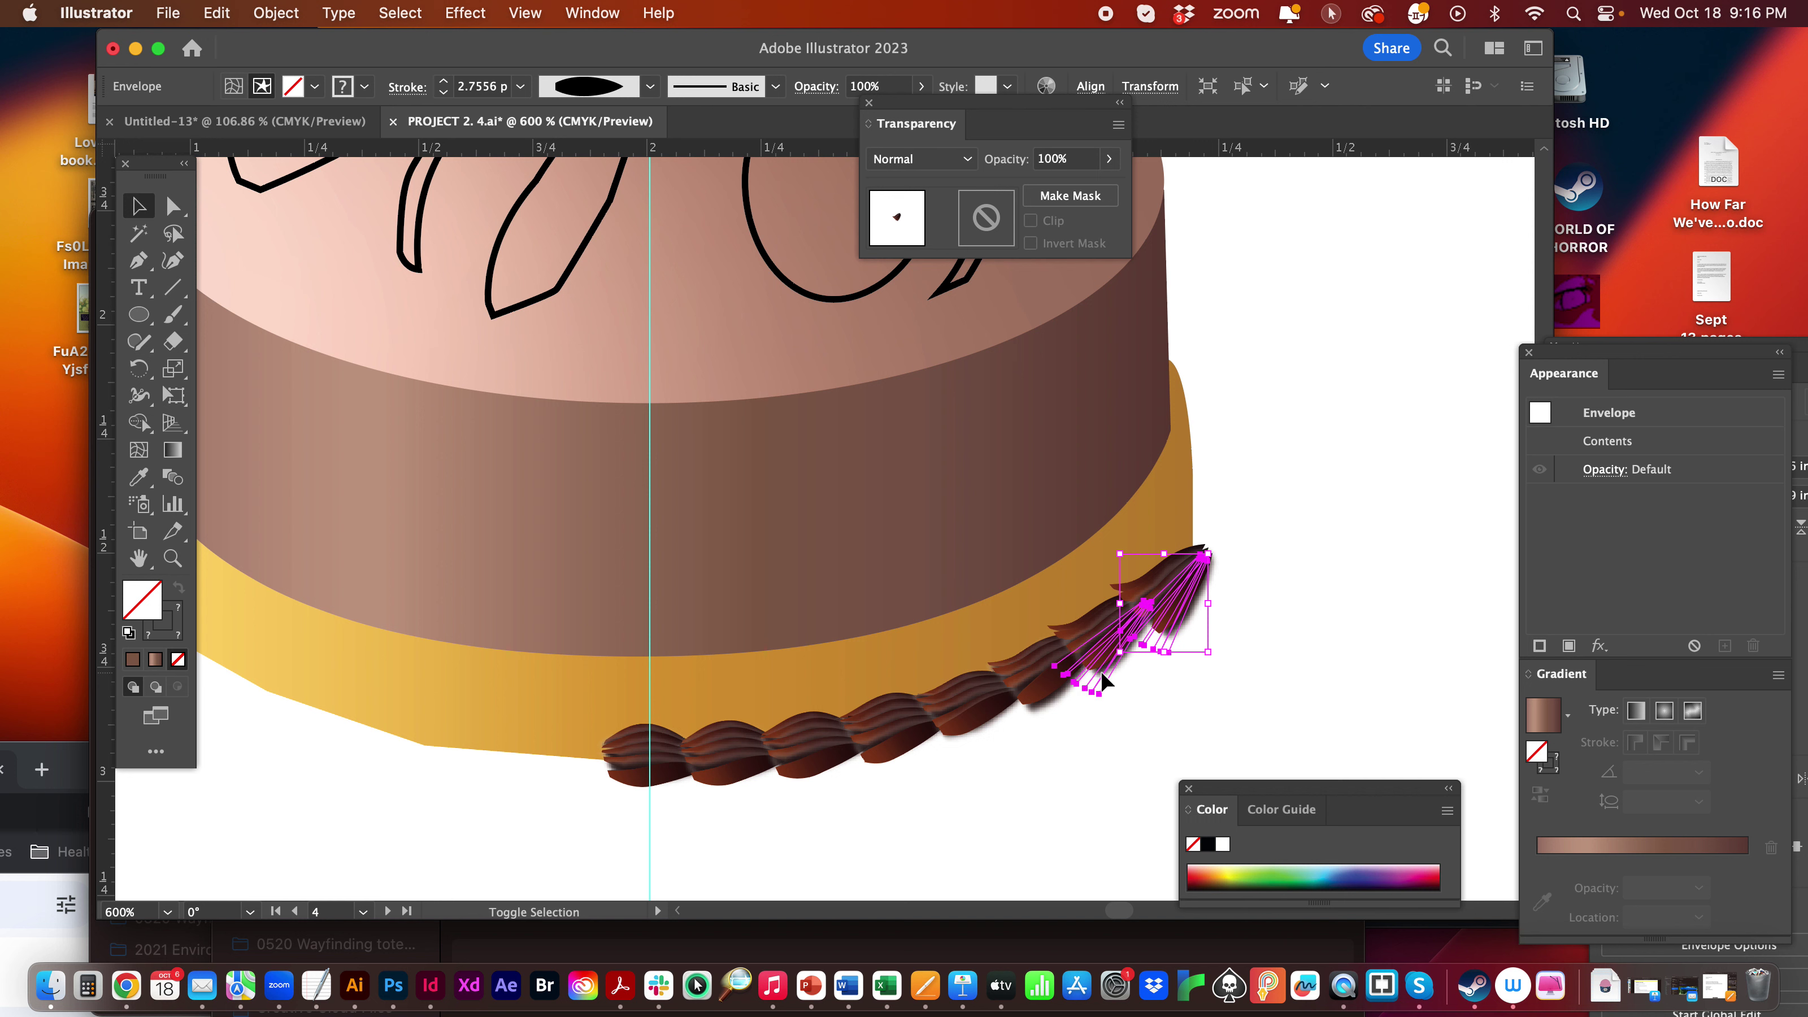
left_click(1028, 701, "shift")
left_click(955, 725, "shift")
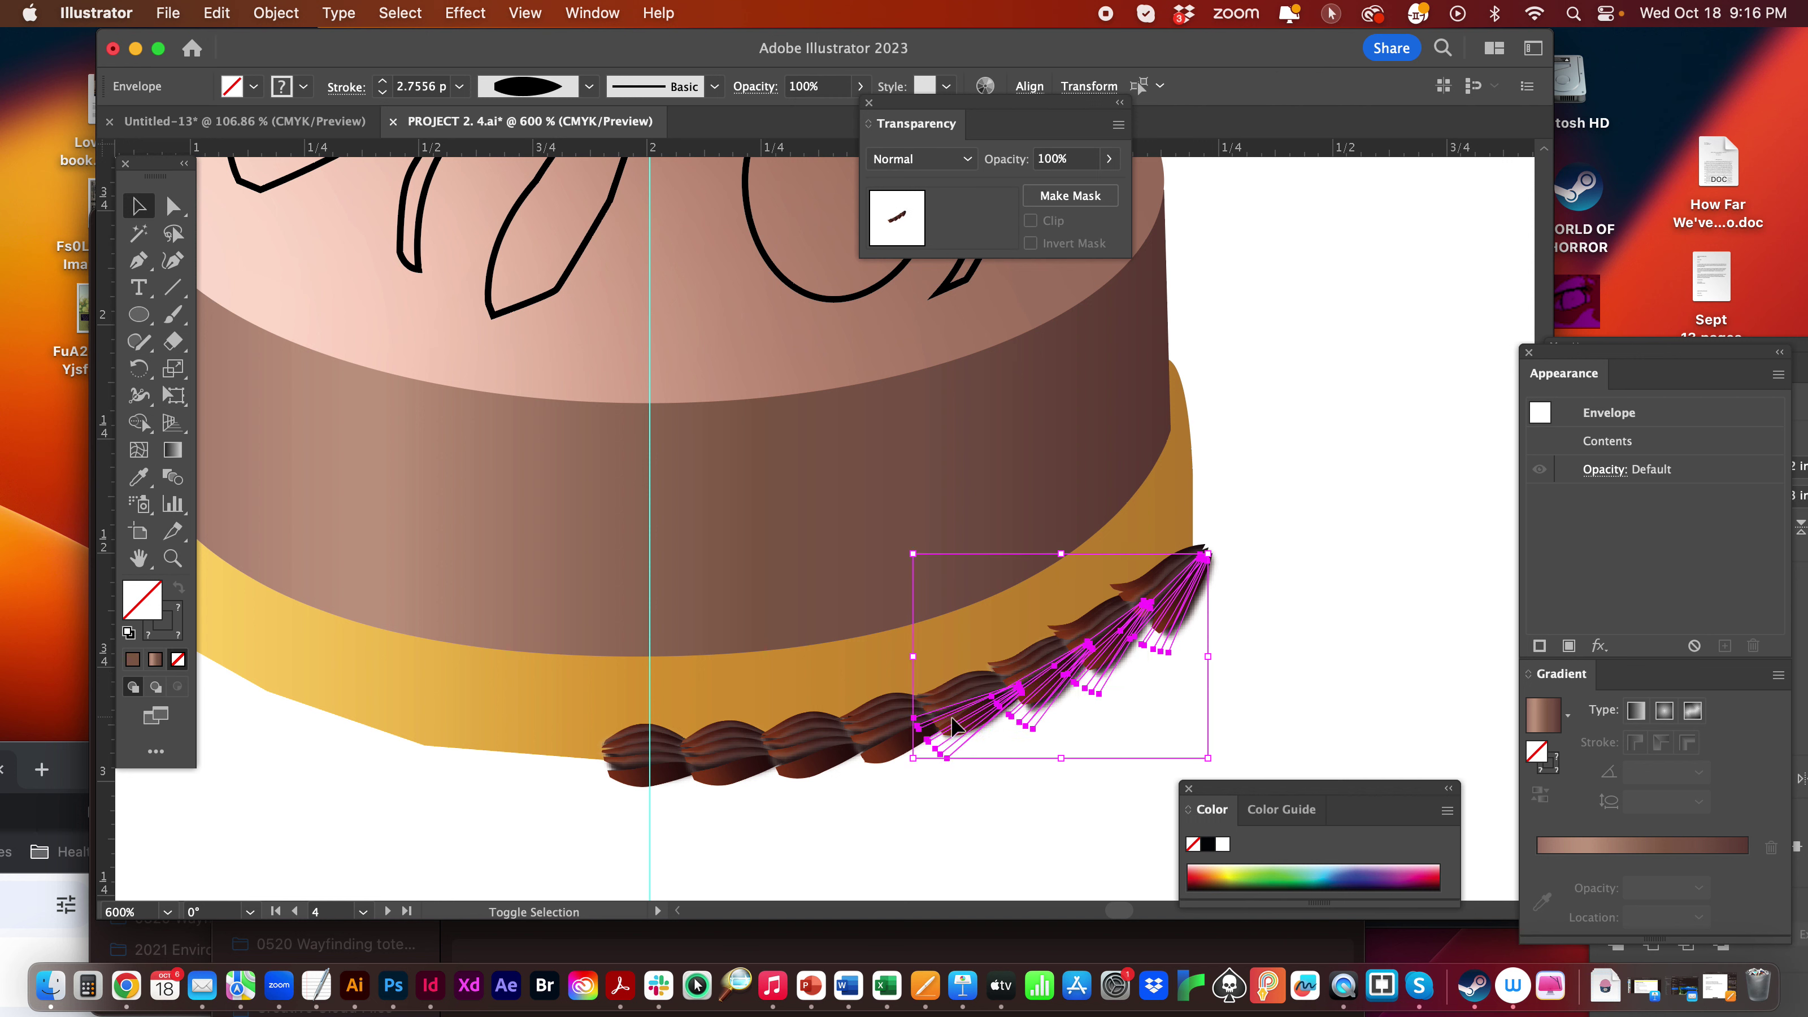
left_click(865, 754, "shift")
left_click(817, 760, "shift")
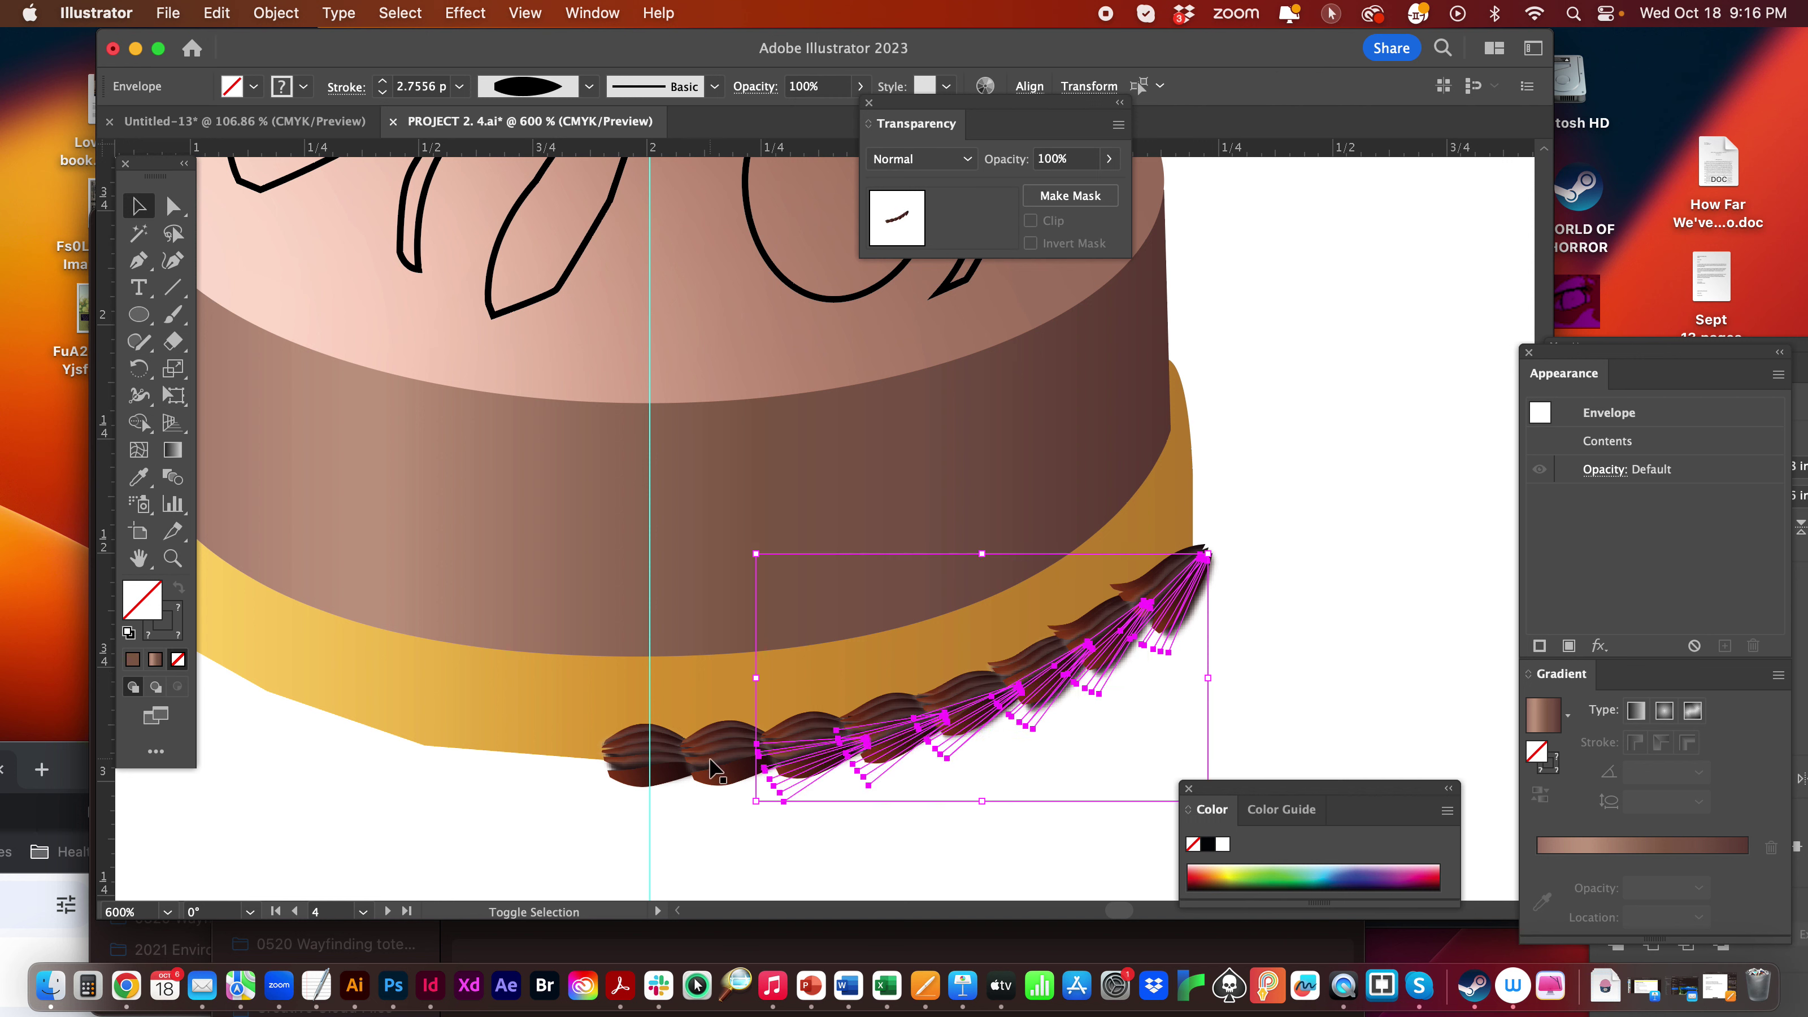
left_click(729, 771, "shift")
left_click(629, 776, "shift")
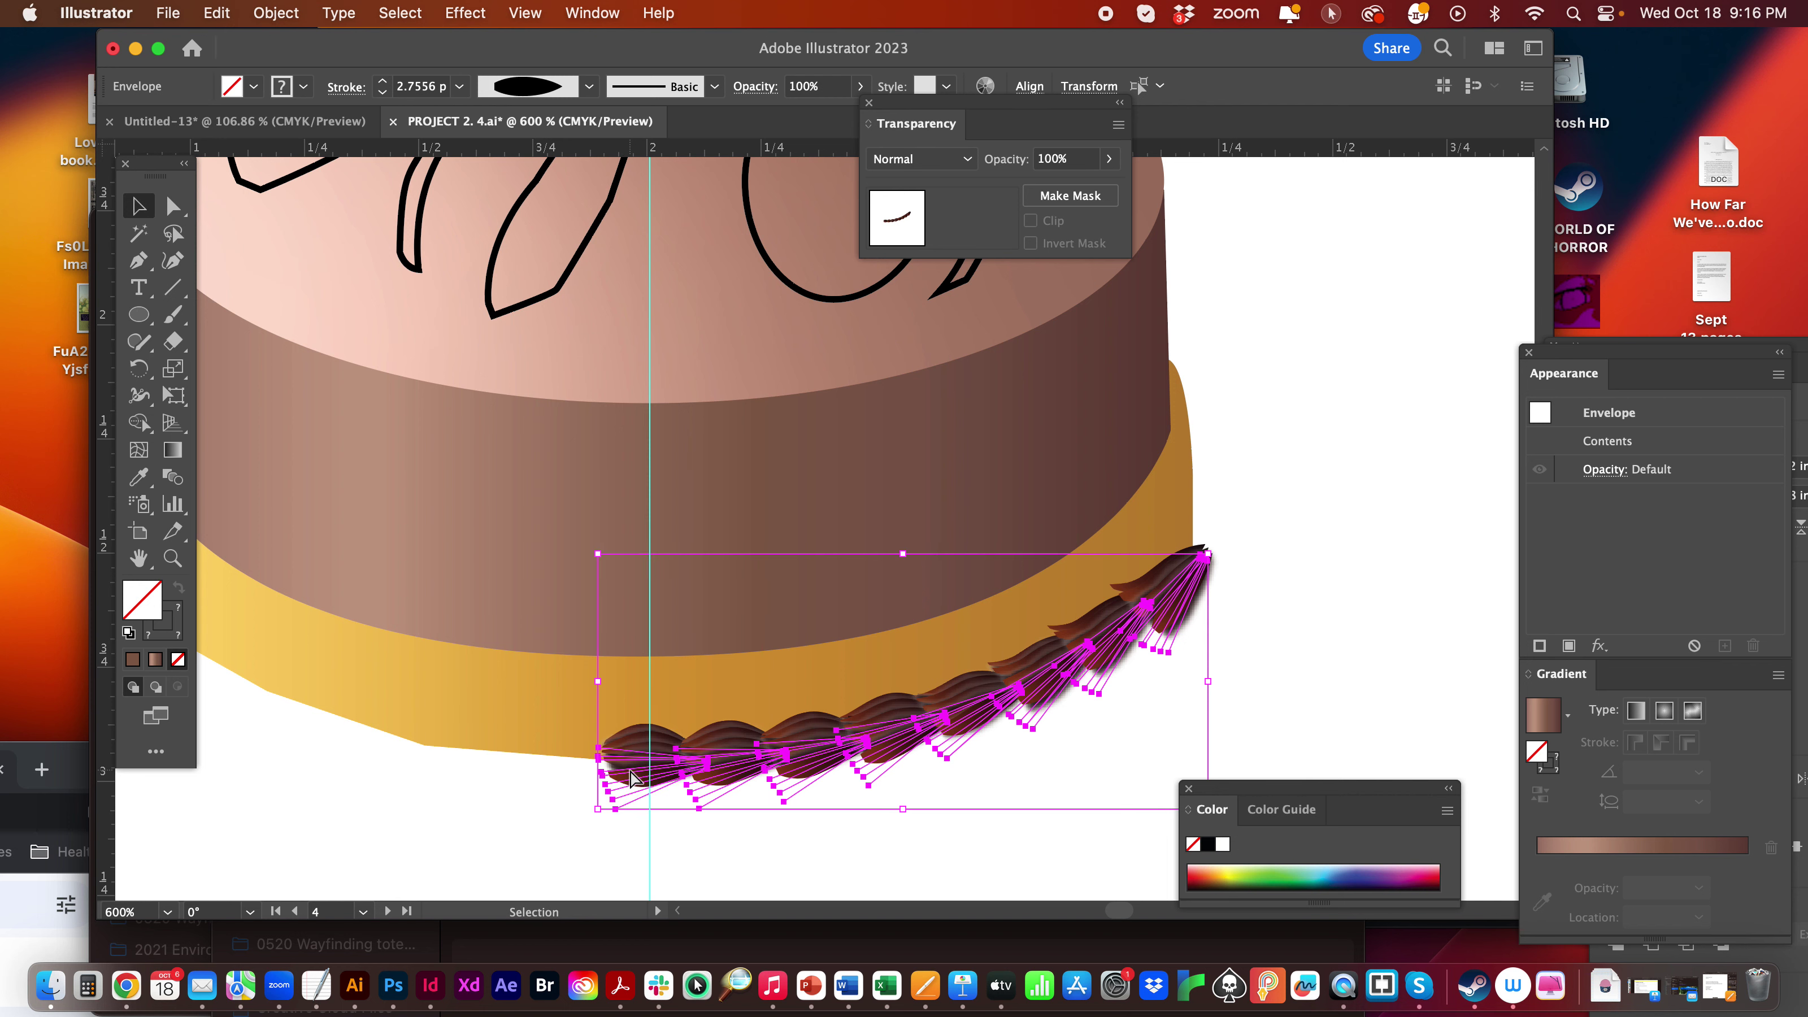
key("super+g")
- Zoom out to see the whole cake base
key("a")
key("super+minus")
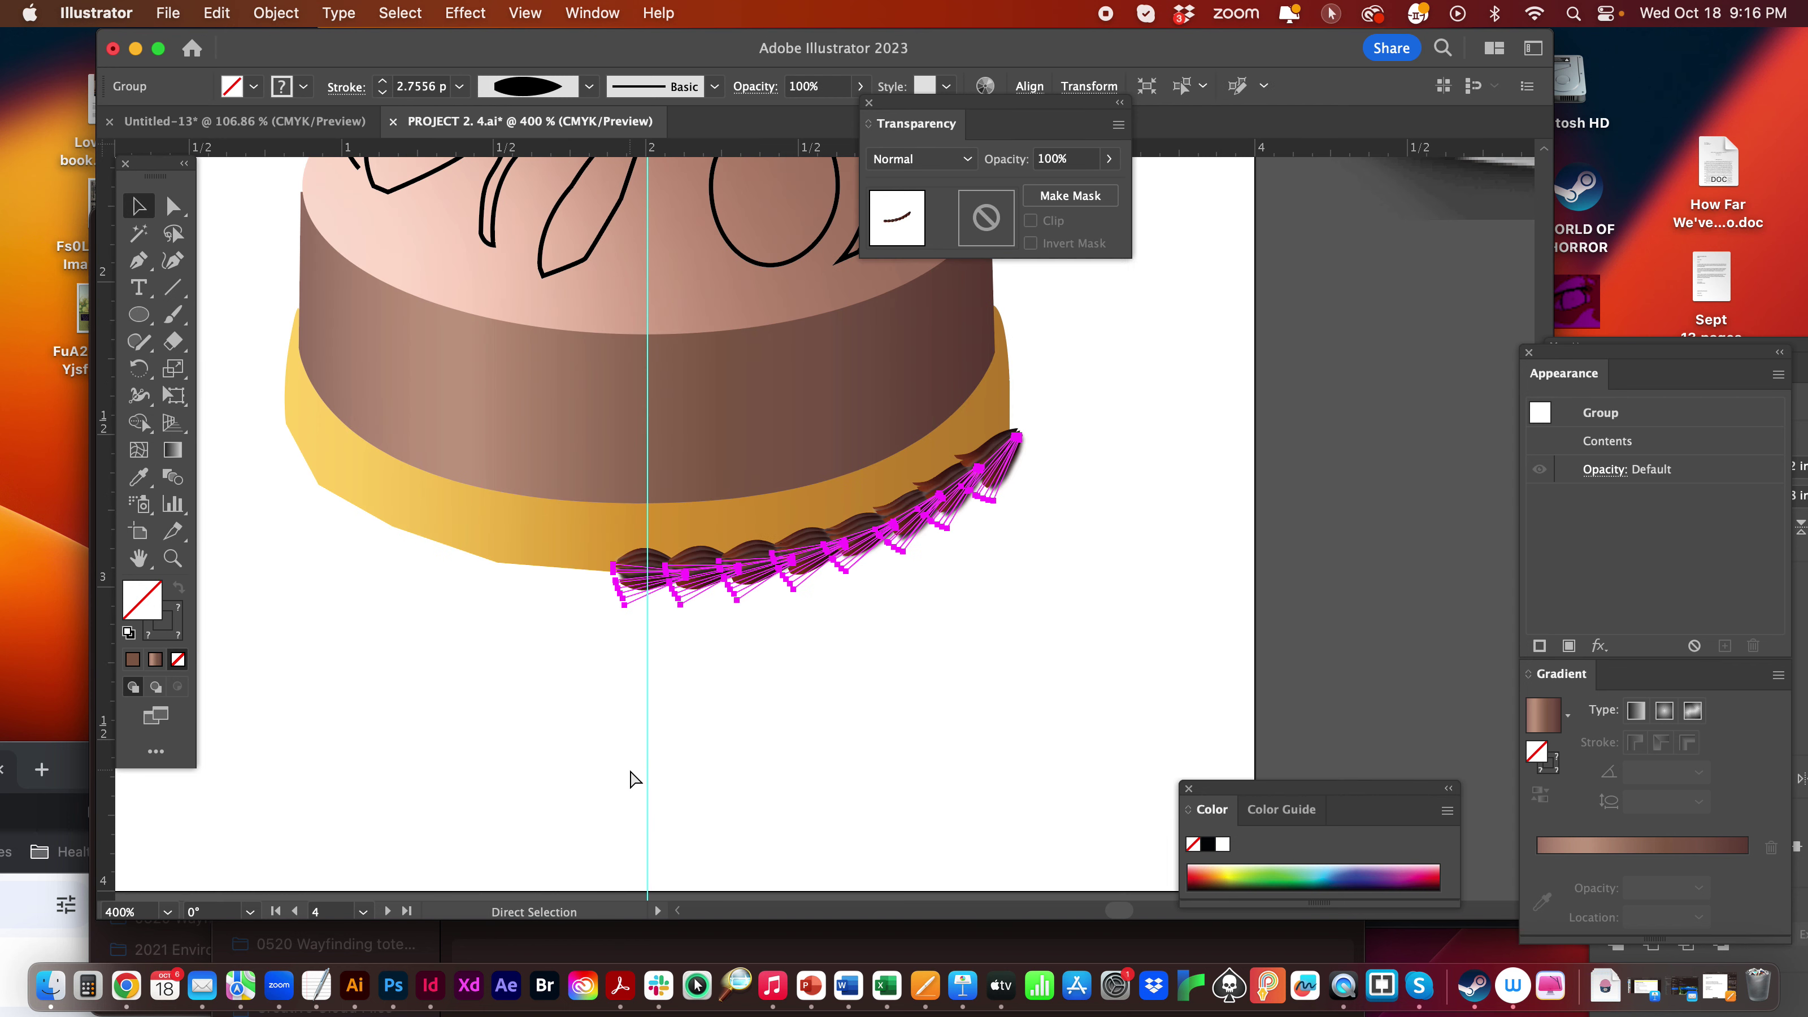
key("v")
key("super+minus")
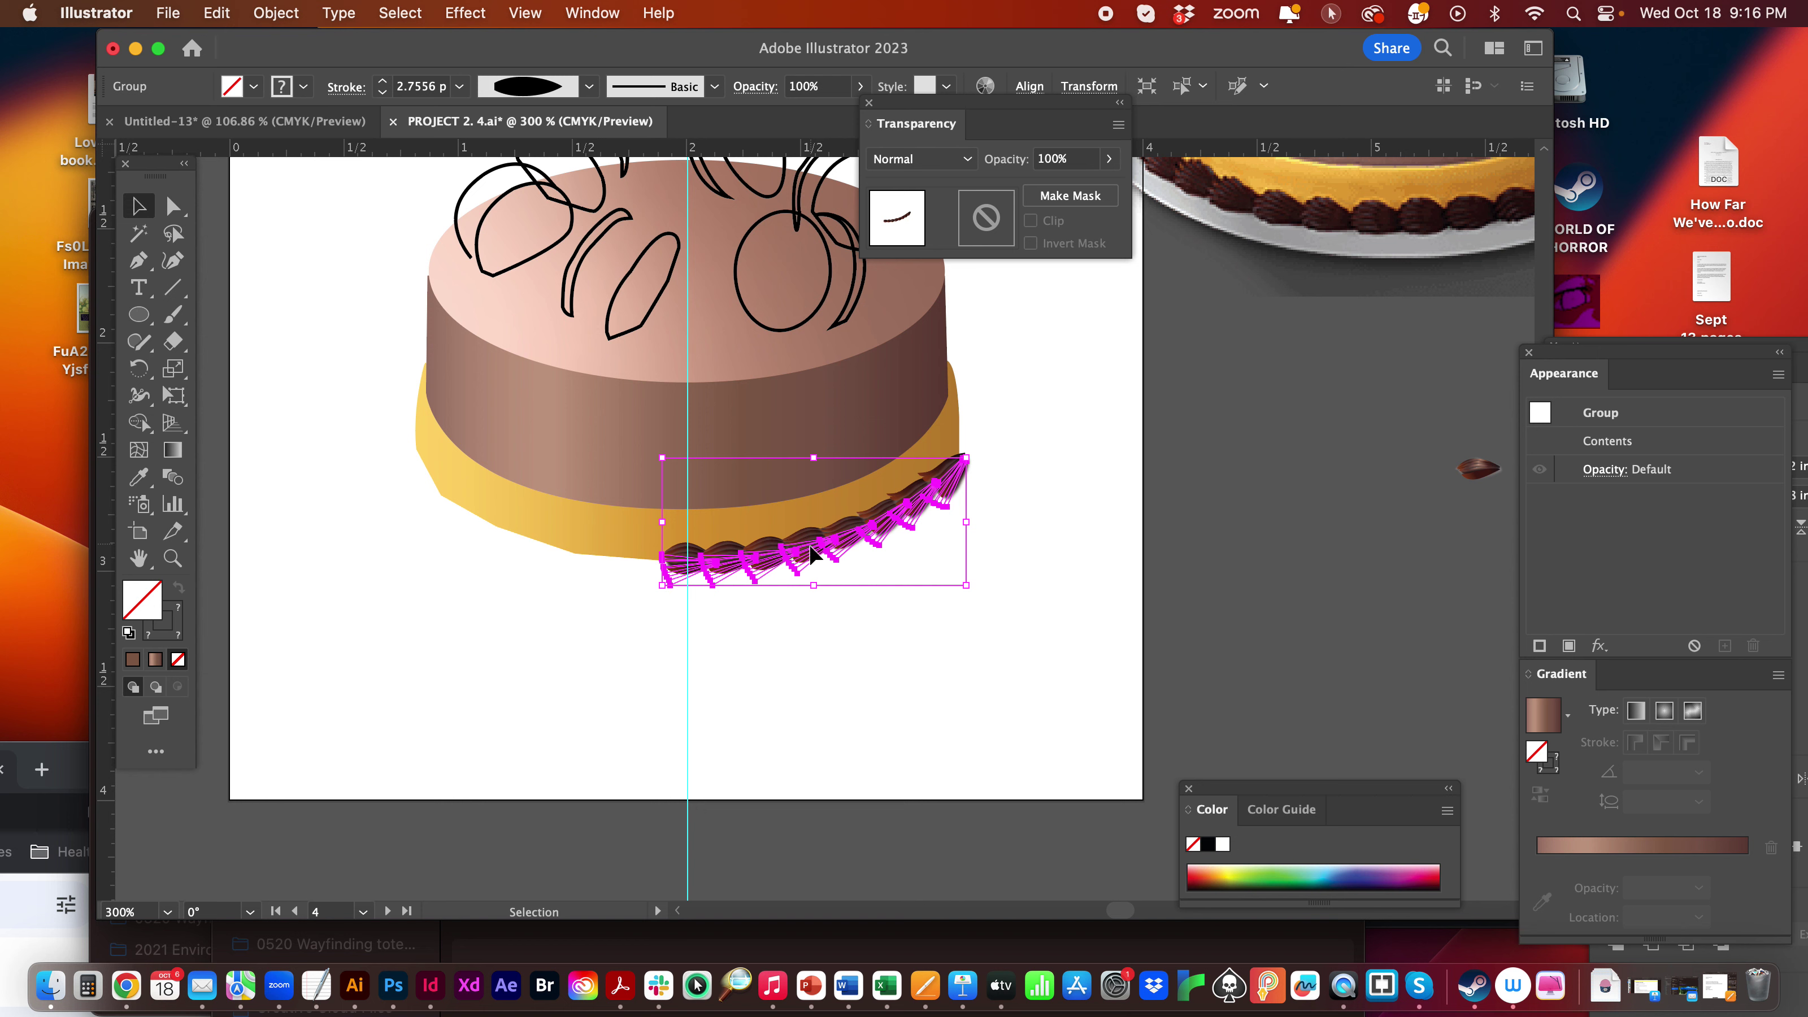
- Duplicate the trim group, rotate the copy, and fit it along the base's left curve
left_click_drag(779, 573, 438, 682)
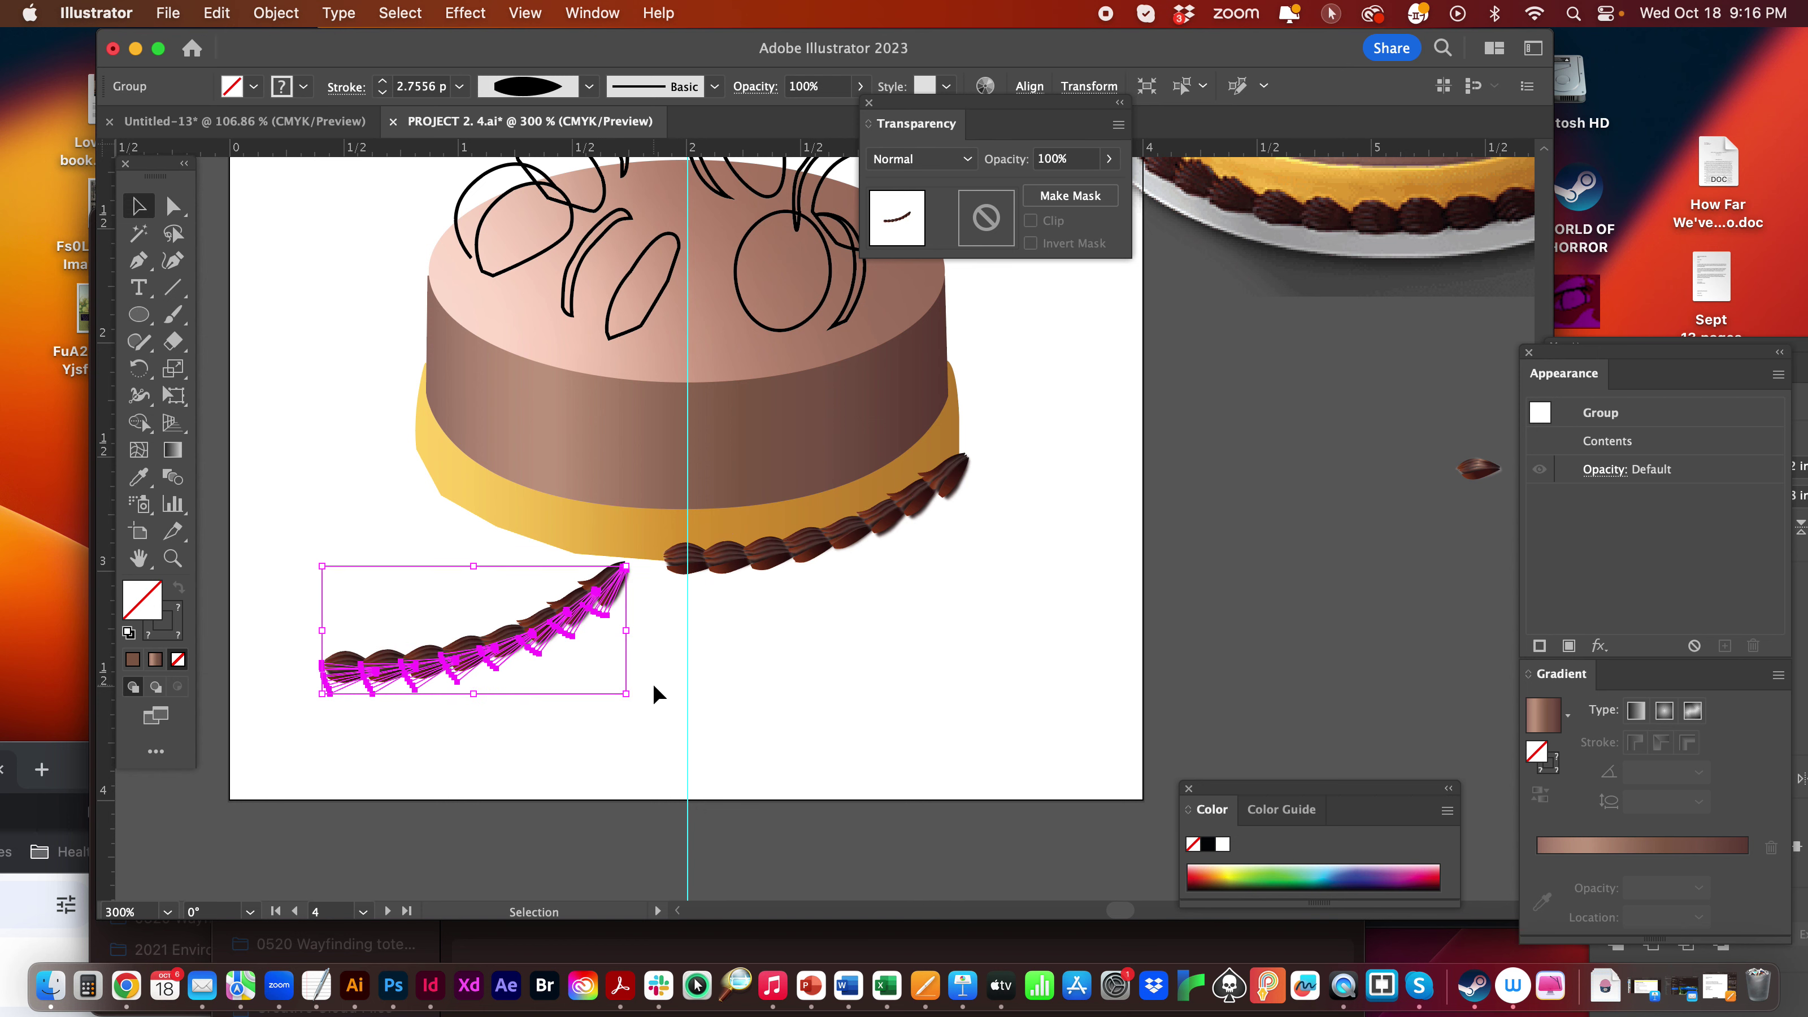
left_click_drag(600, 588, 651, 575)
left_click(139, 368)
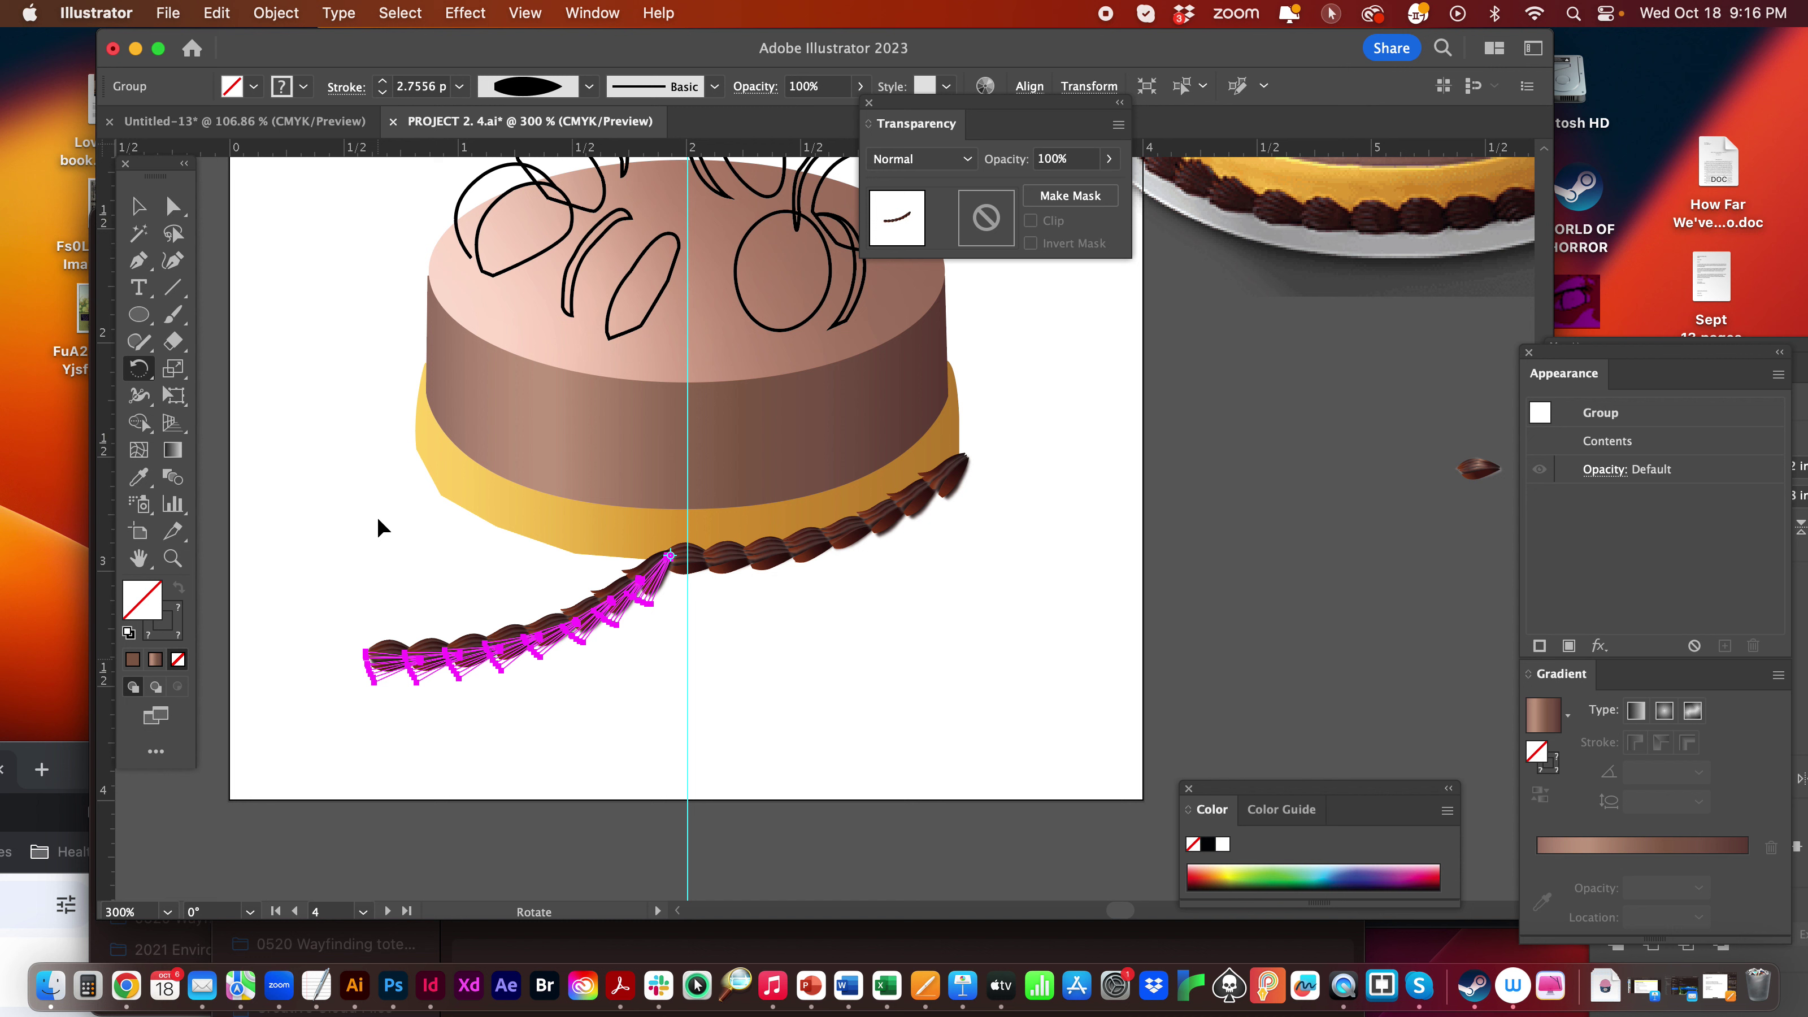
left_click_drag(378, 520, 424, 449)
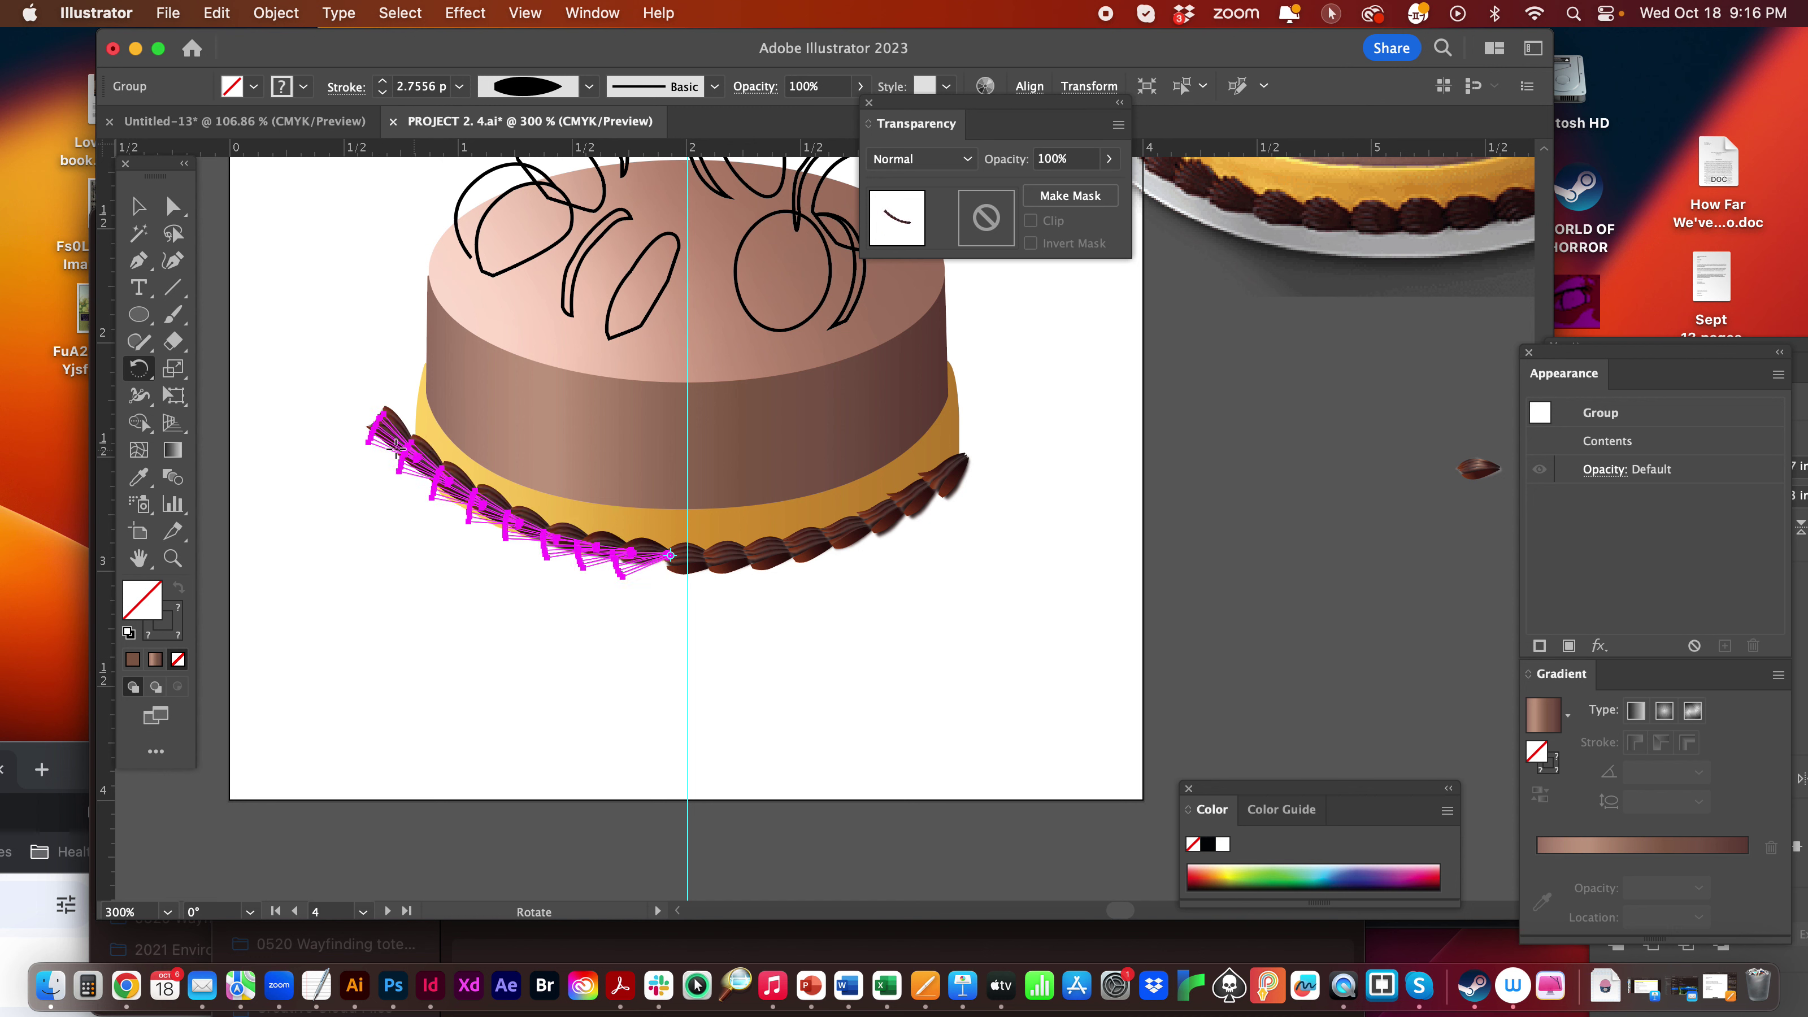
left_click(139, 207)
left_click_drag(539, 530, 548, 545)
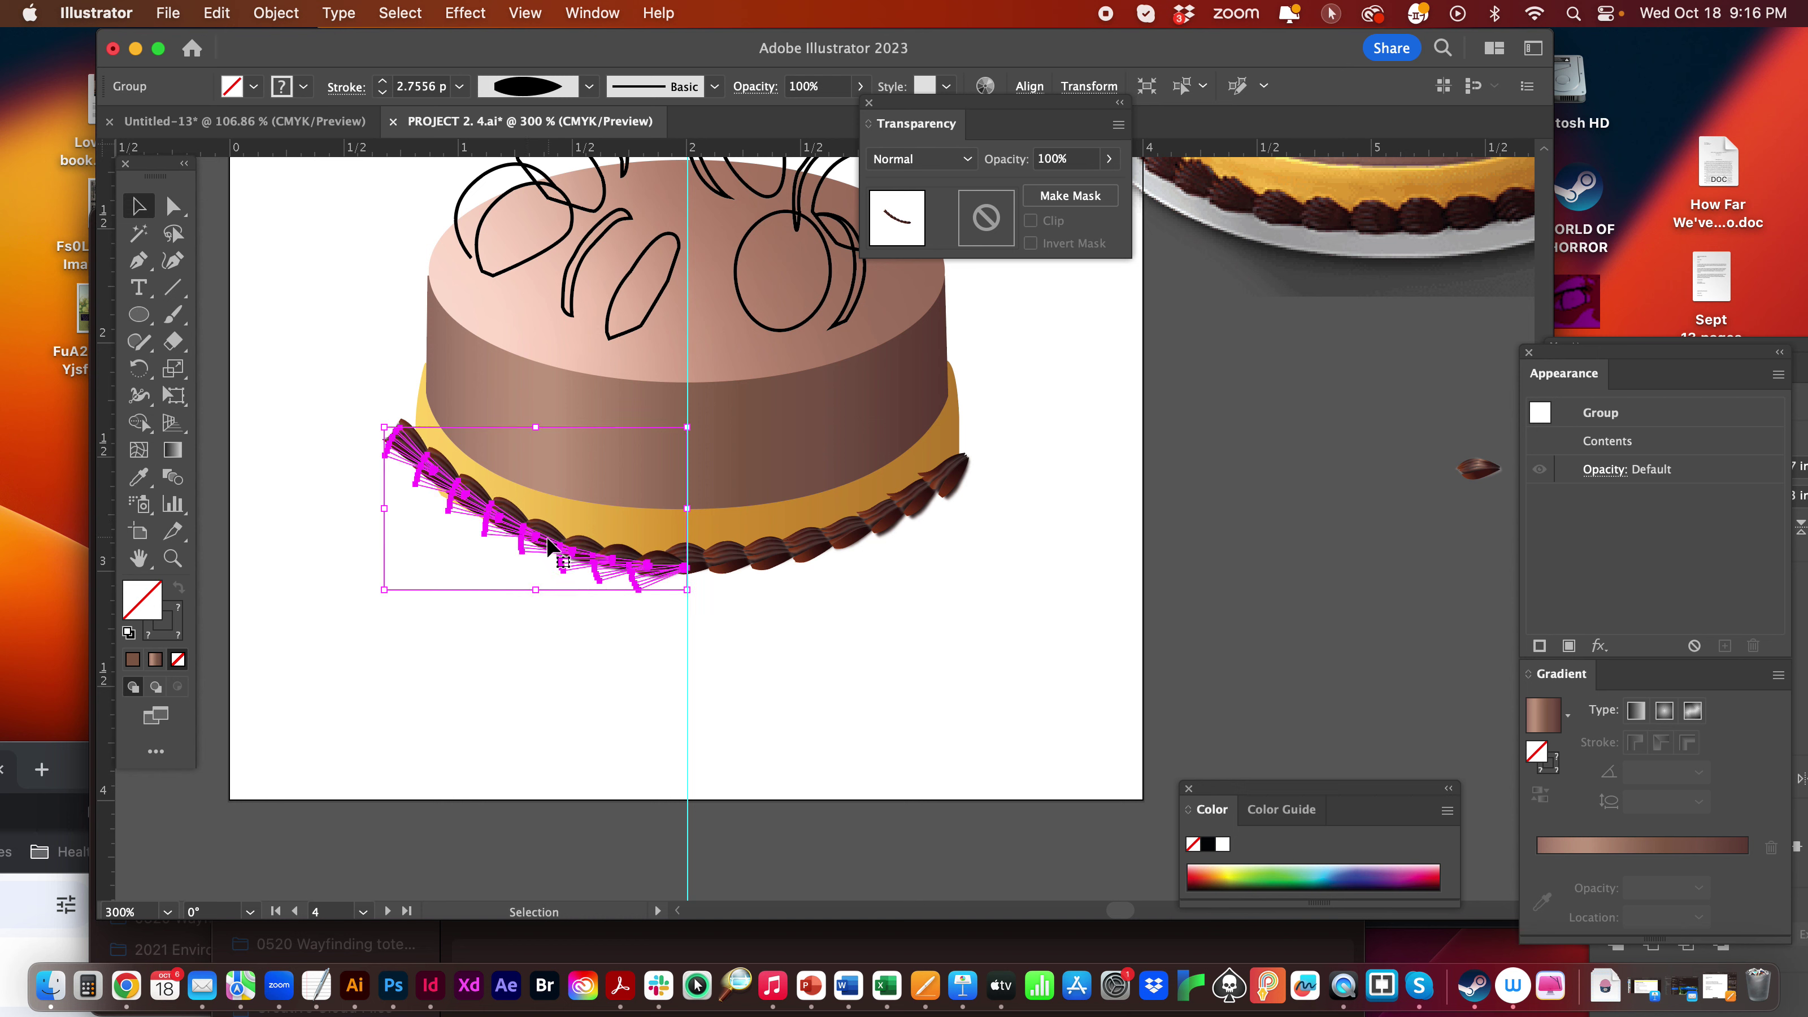
- Check the left and right trim groups and the Object menu's arrange options without changes
left_click(483, 640)
left_click(395, 438)
left_click(277, 13)
left_click(245, 263)
left_click(245, 263)
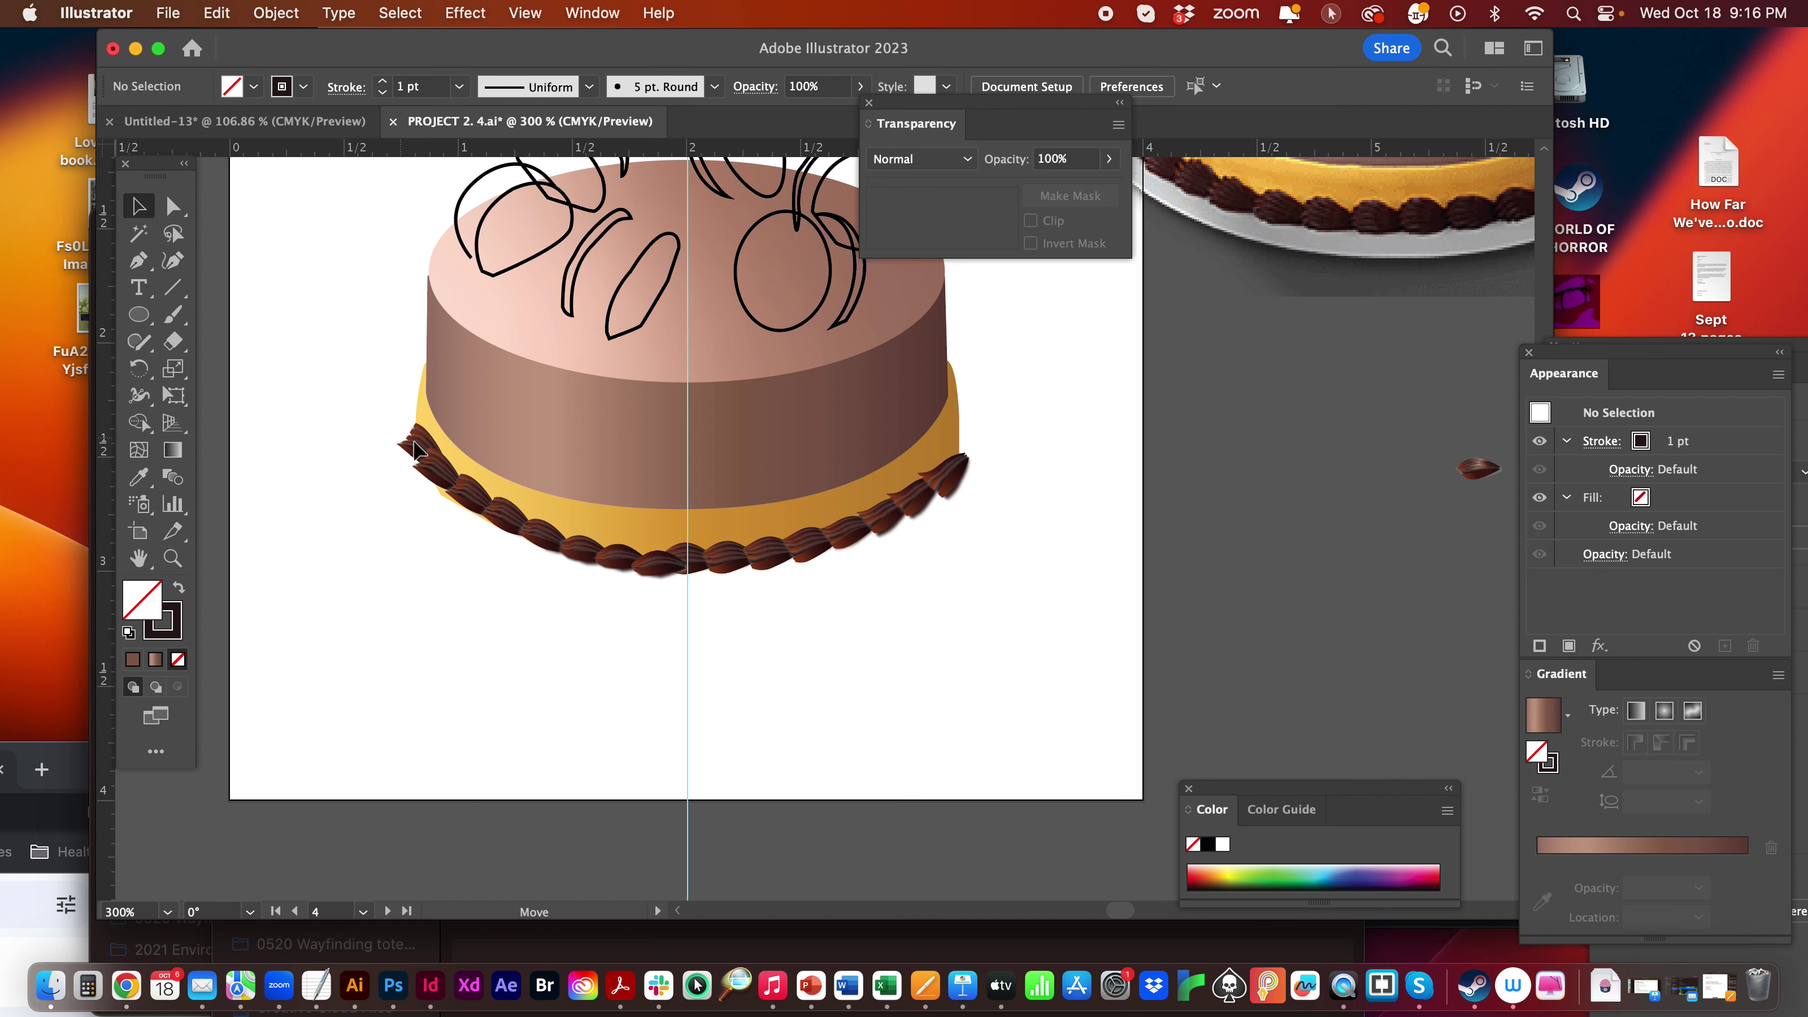
left_click(416, 449)
left_click(322, 367)
left_click(693, 552)
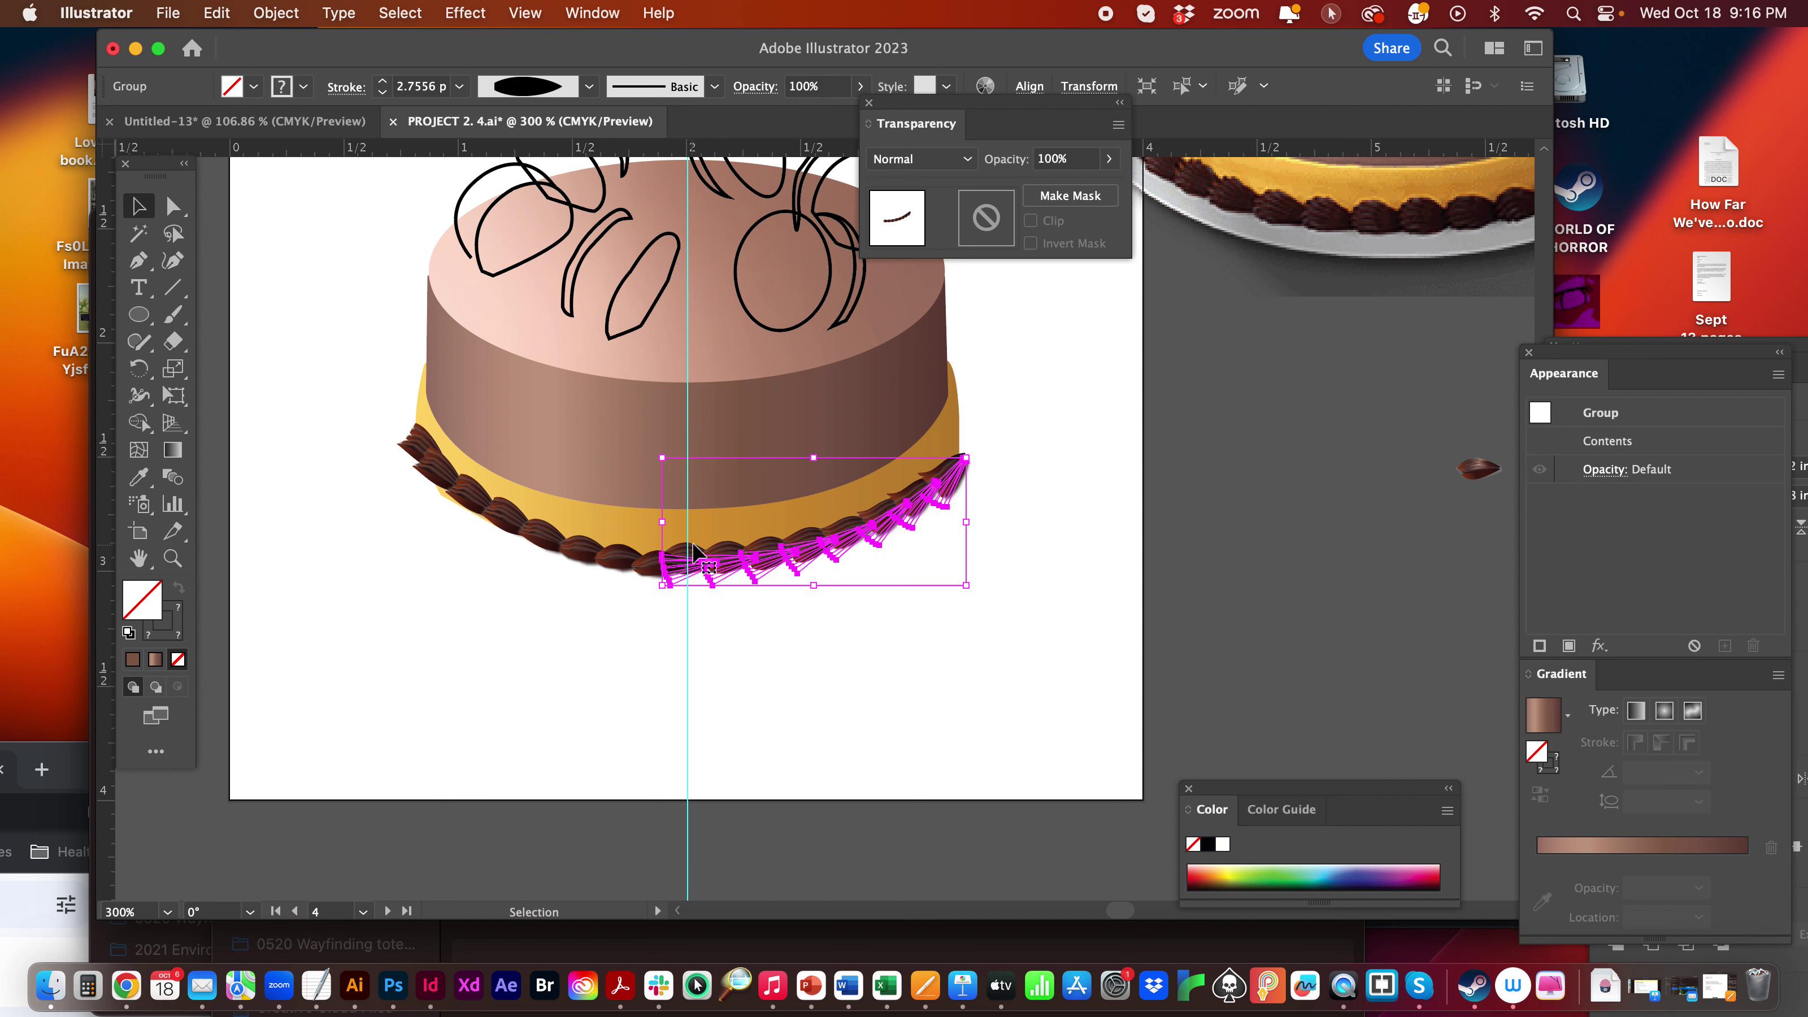
left_click(277, 13)
left_click(809, 676)
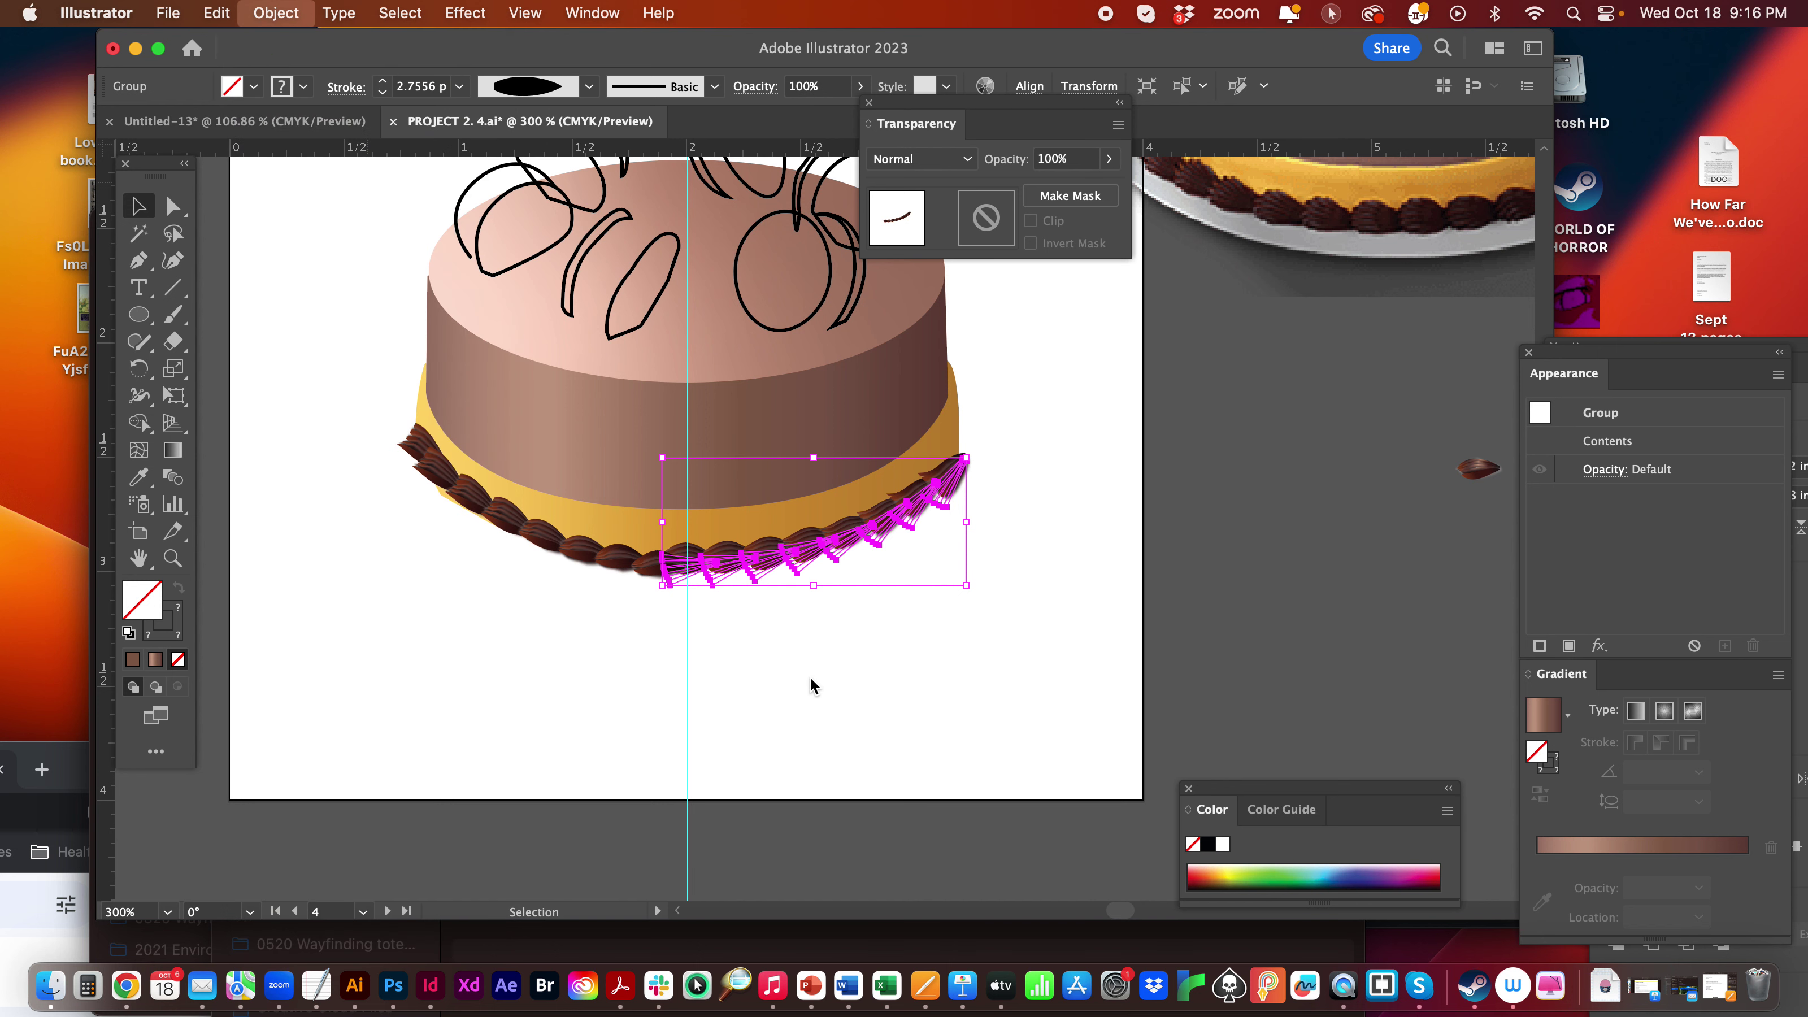
left_click(668, 562, "shift")
left_click(833, 663)
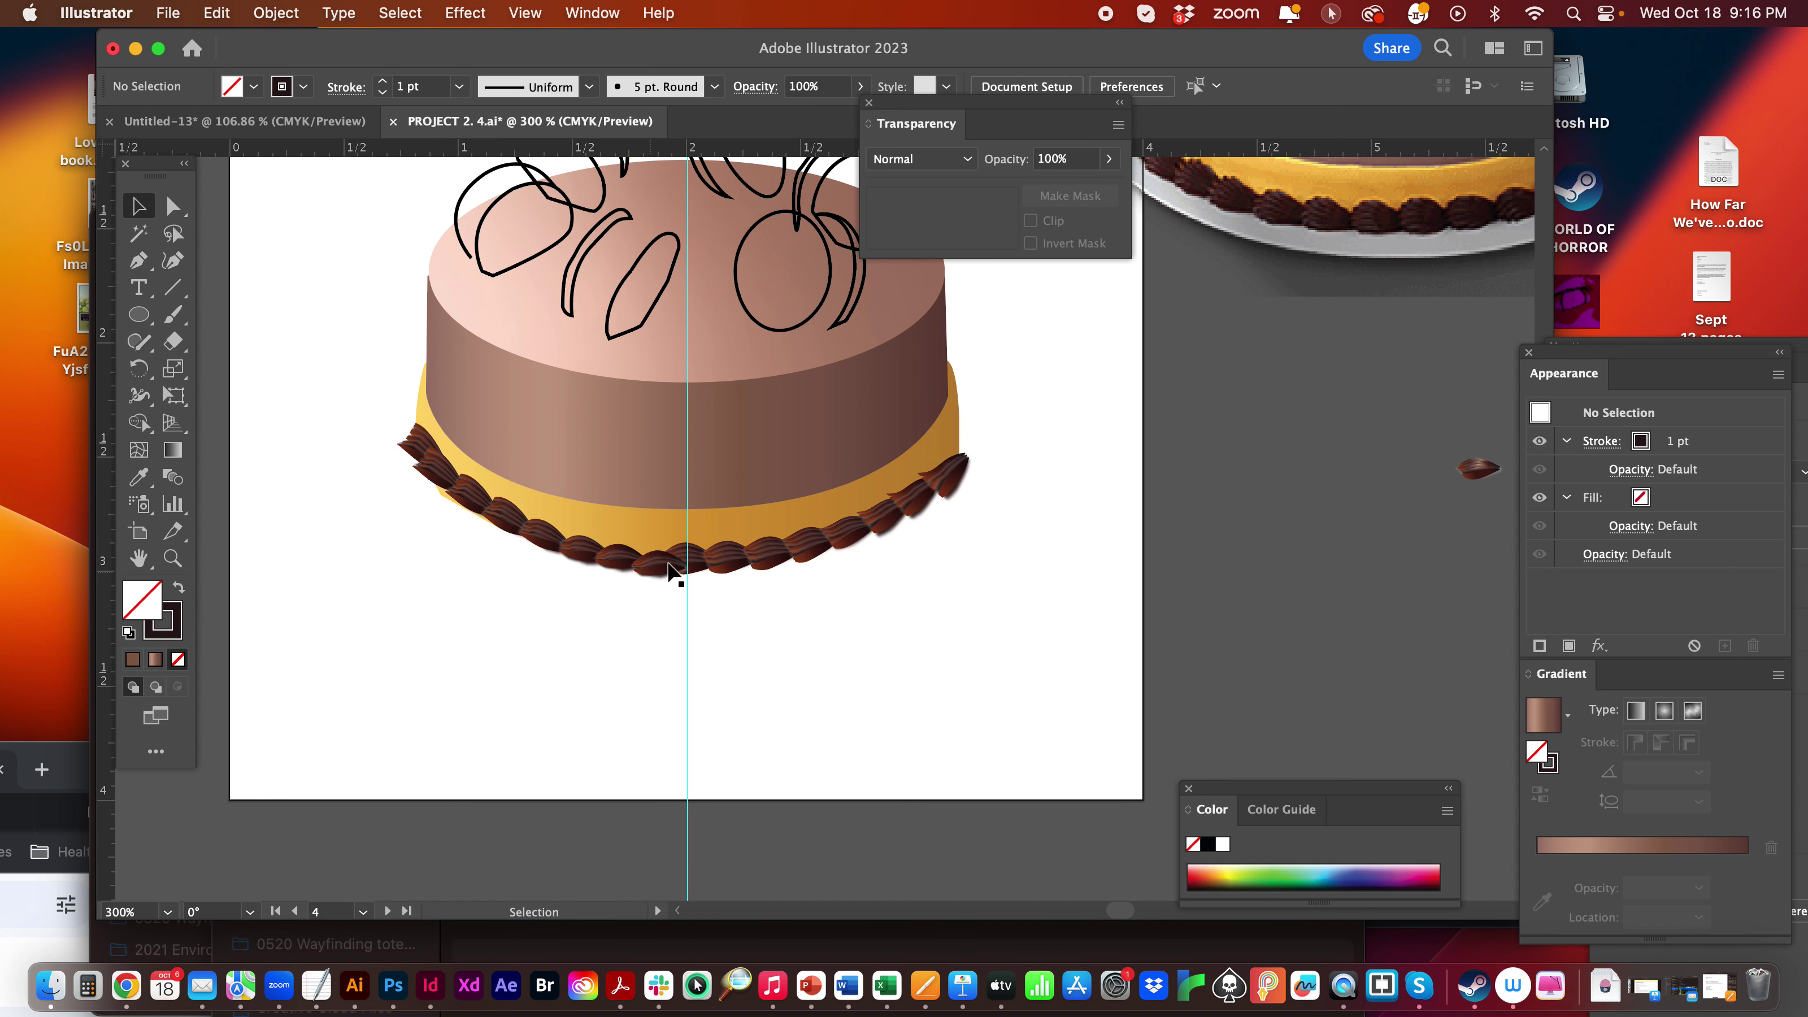
- Centre the small front shell on the guide, bring it to front, and nudge it down
left_click(697, 563)
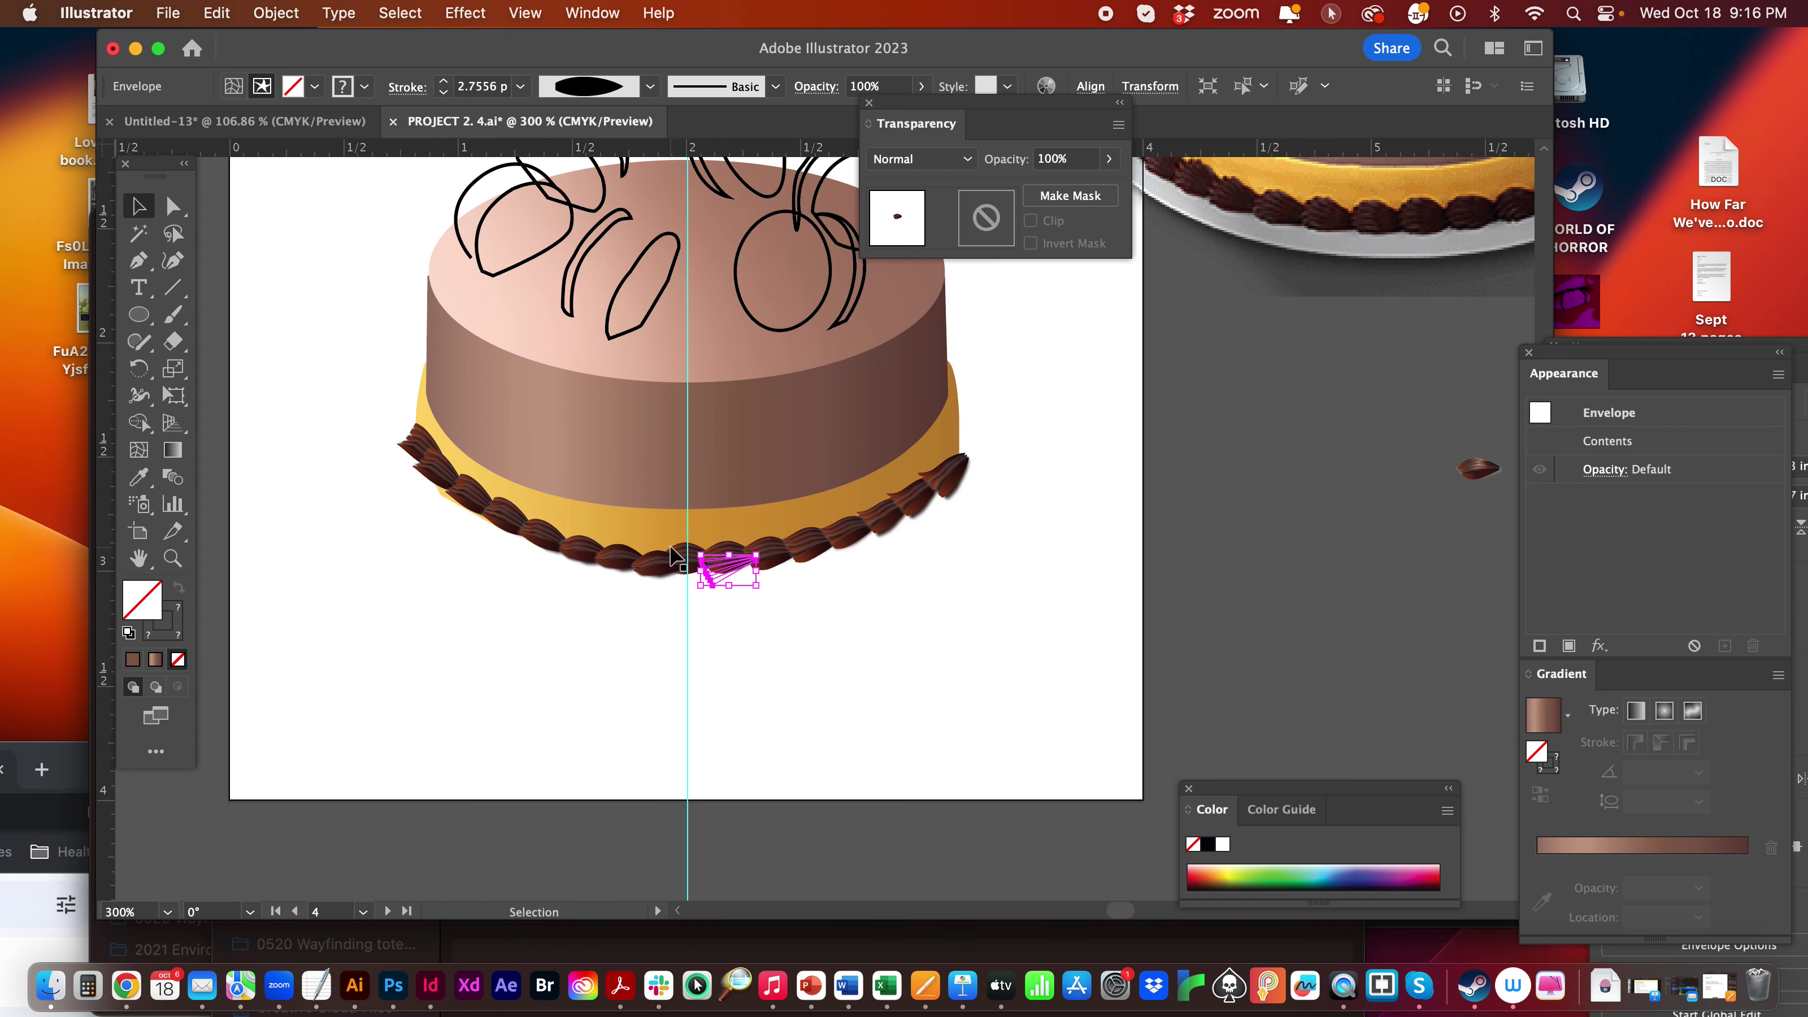
left_click_drag(726, 569, 685, 569)
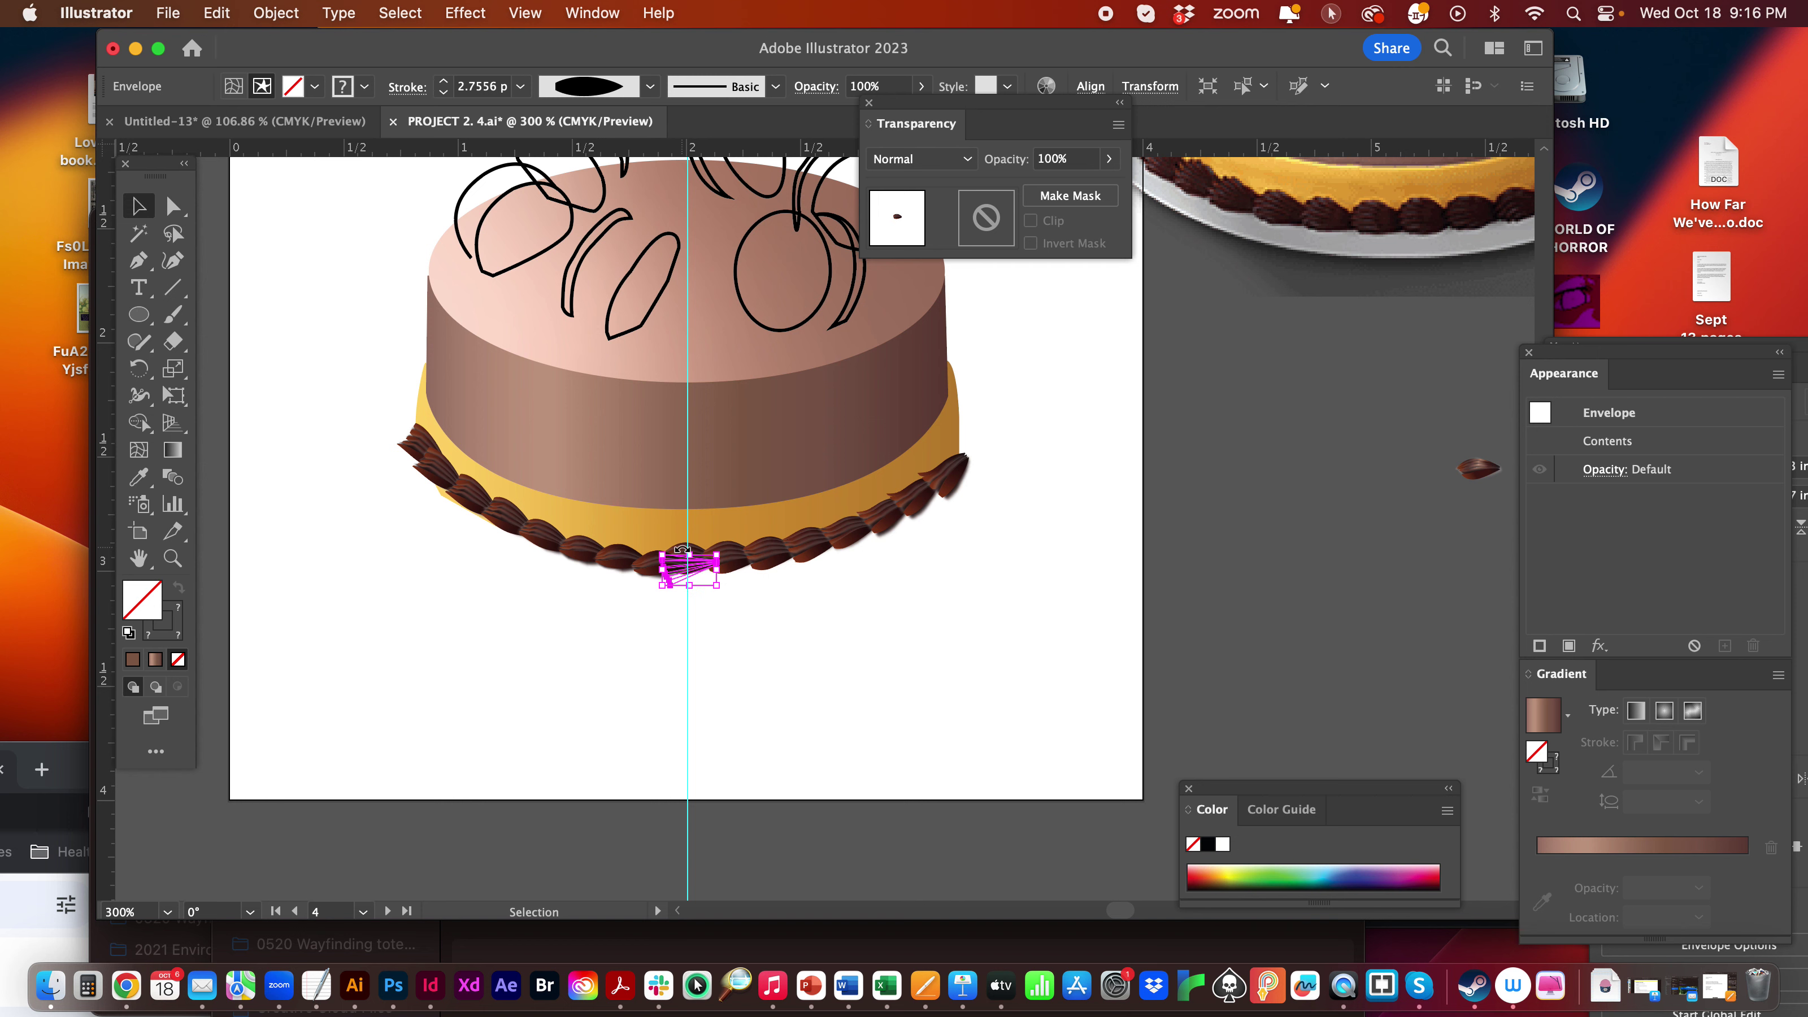
left_click(276, 13)
mouse_move(299, 72)
left_click(556, 72)
left_click(942, 731)
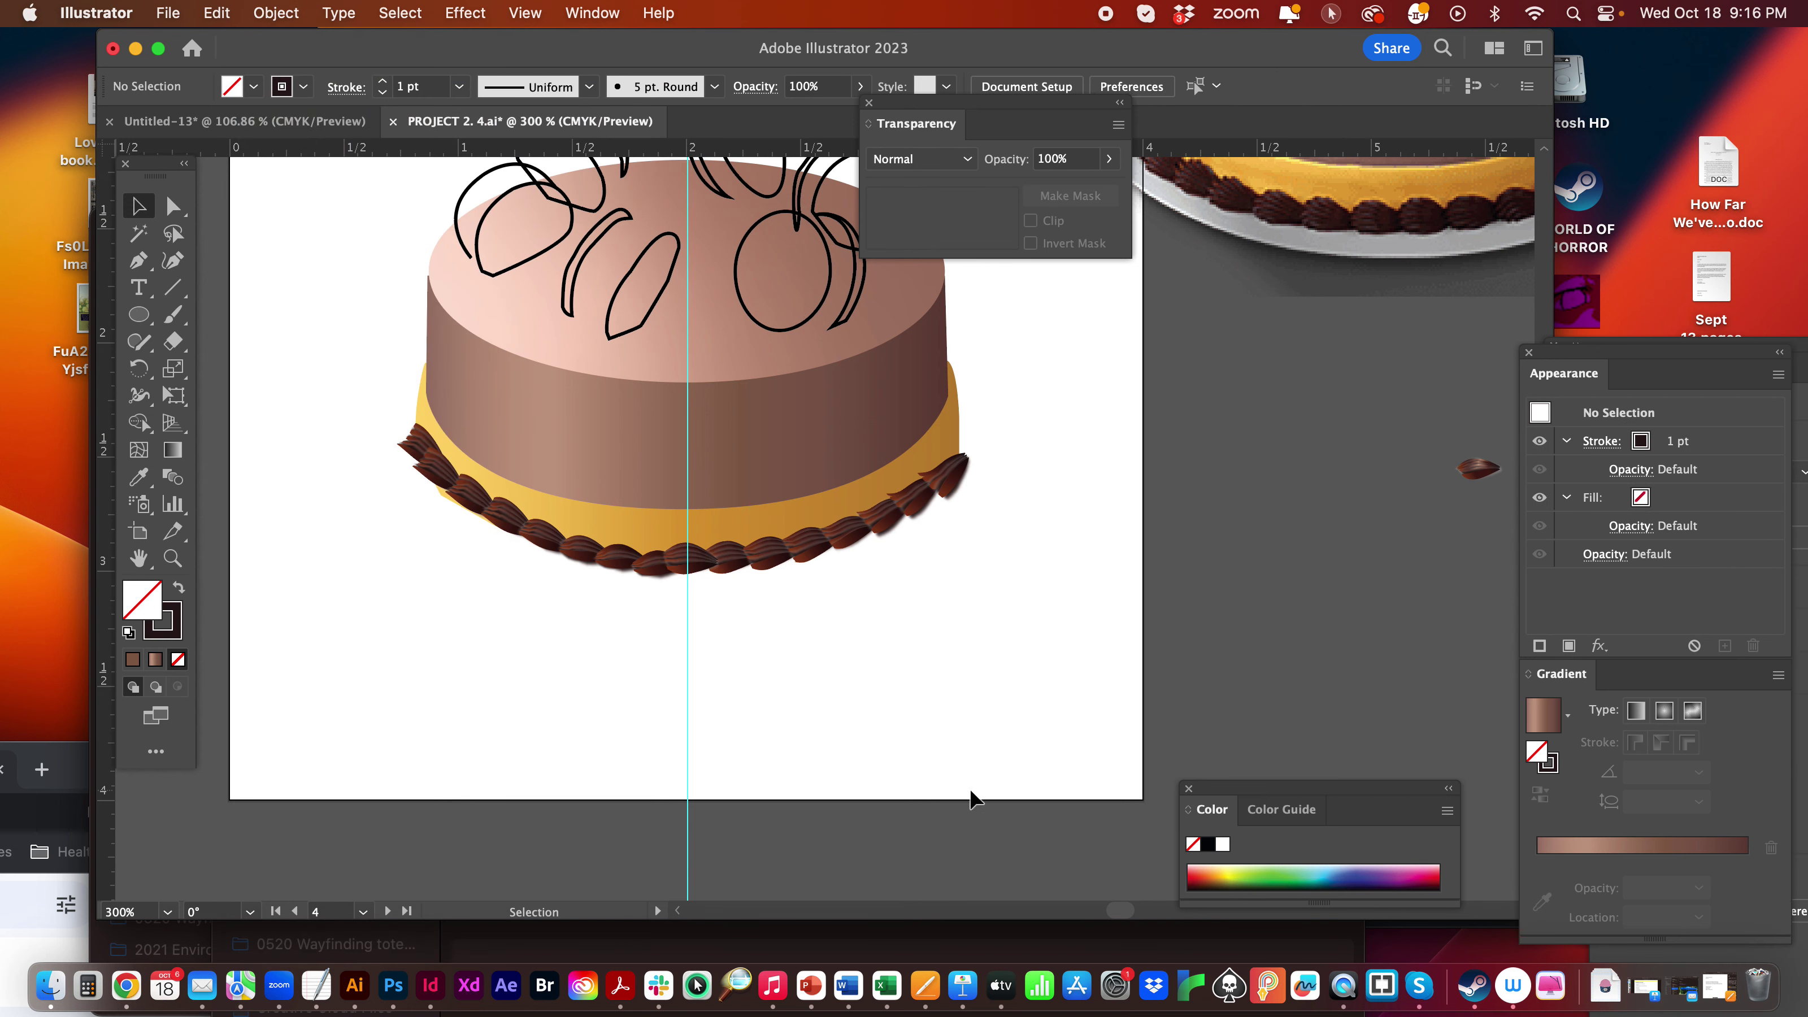
left_click(702, 565)
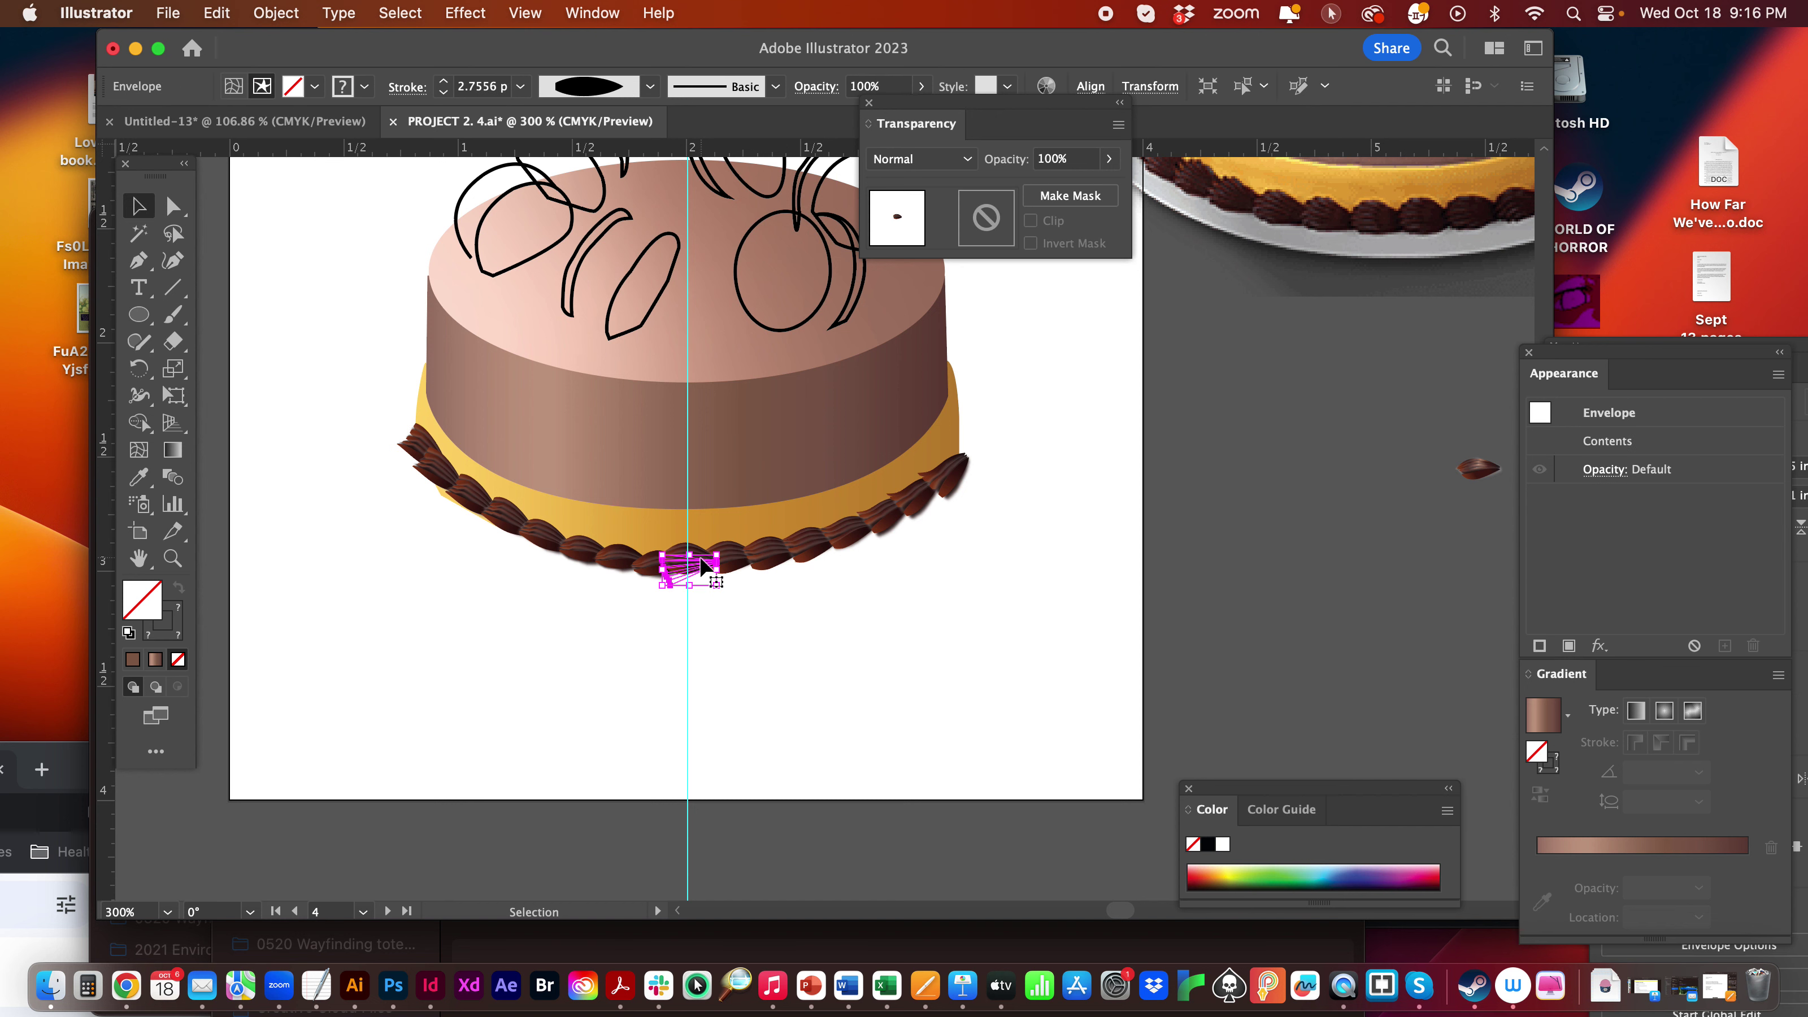
key("Down")
left_click(873, 656)
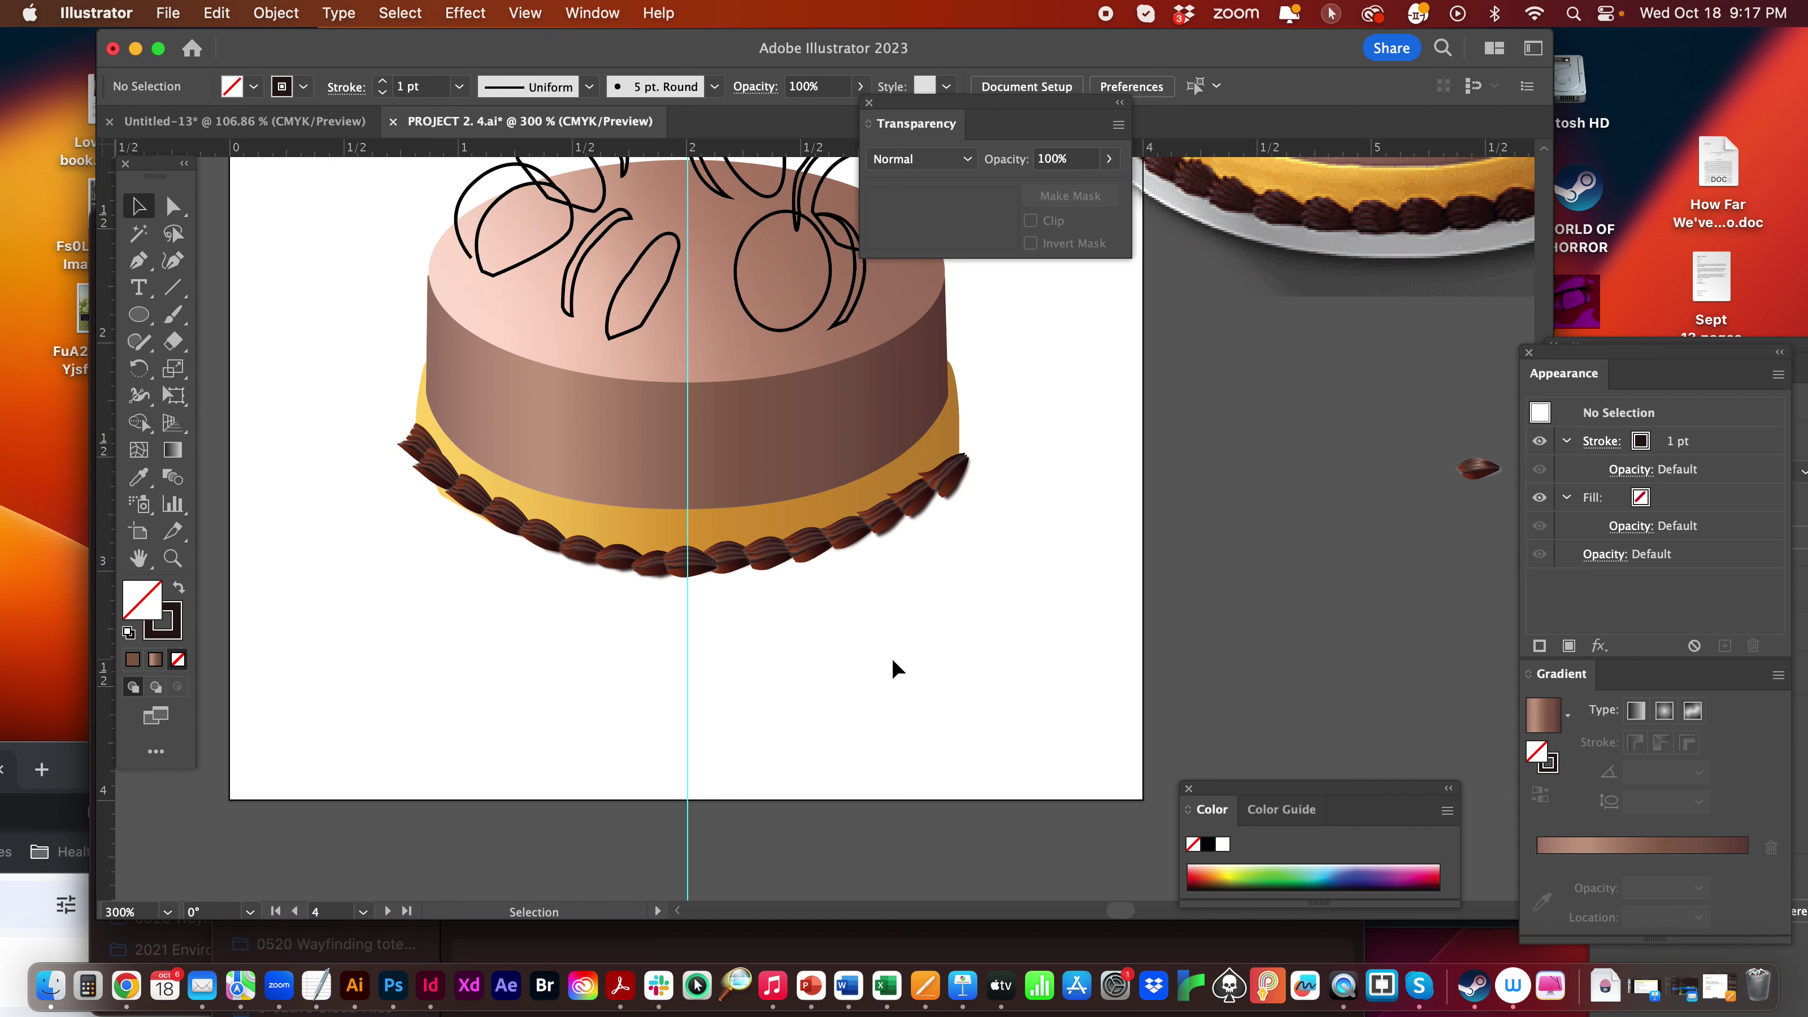
- Drag the cake-on-plate reference photo onto the artboard and delete it
left_click_drag(1524, 249, 1175, 723)
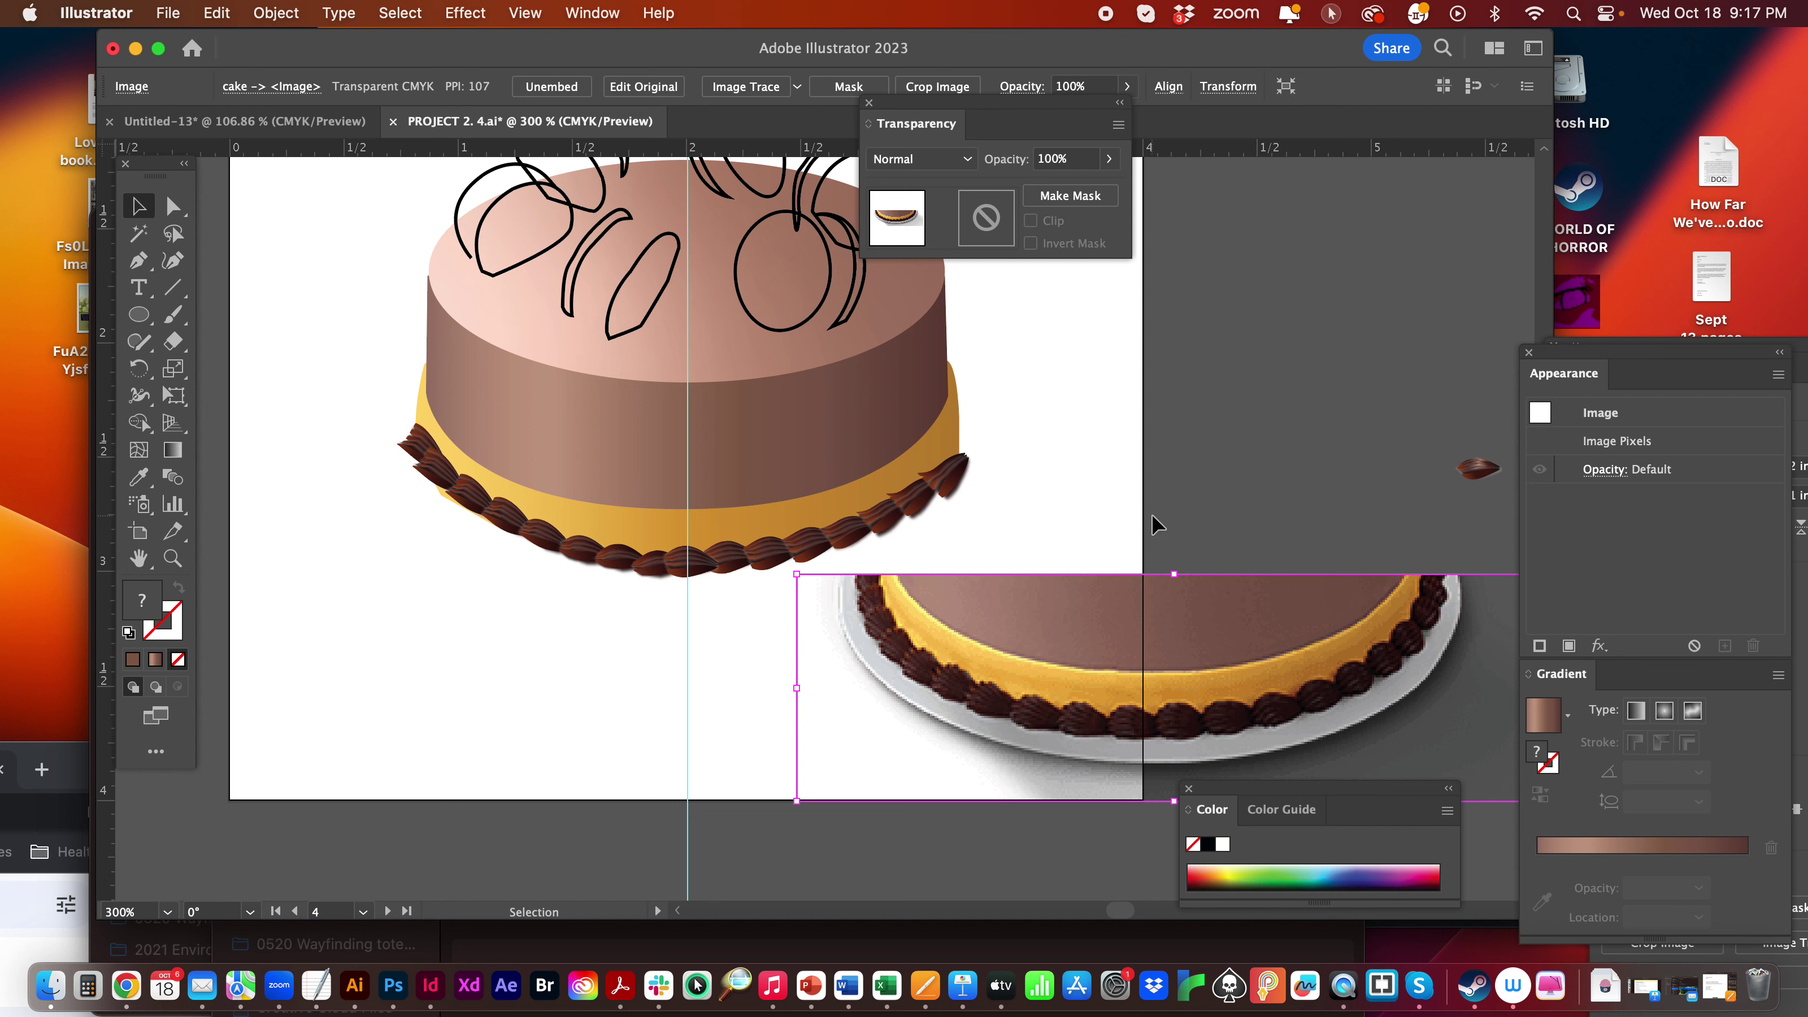
left_click(1138, 494)
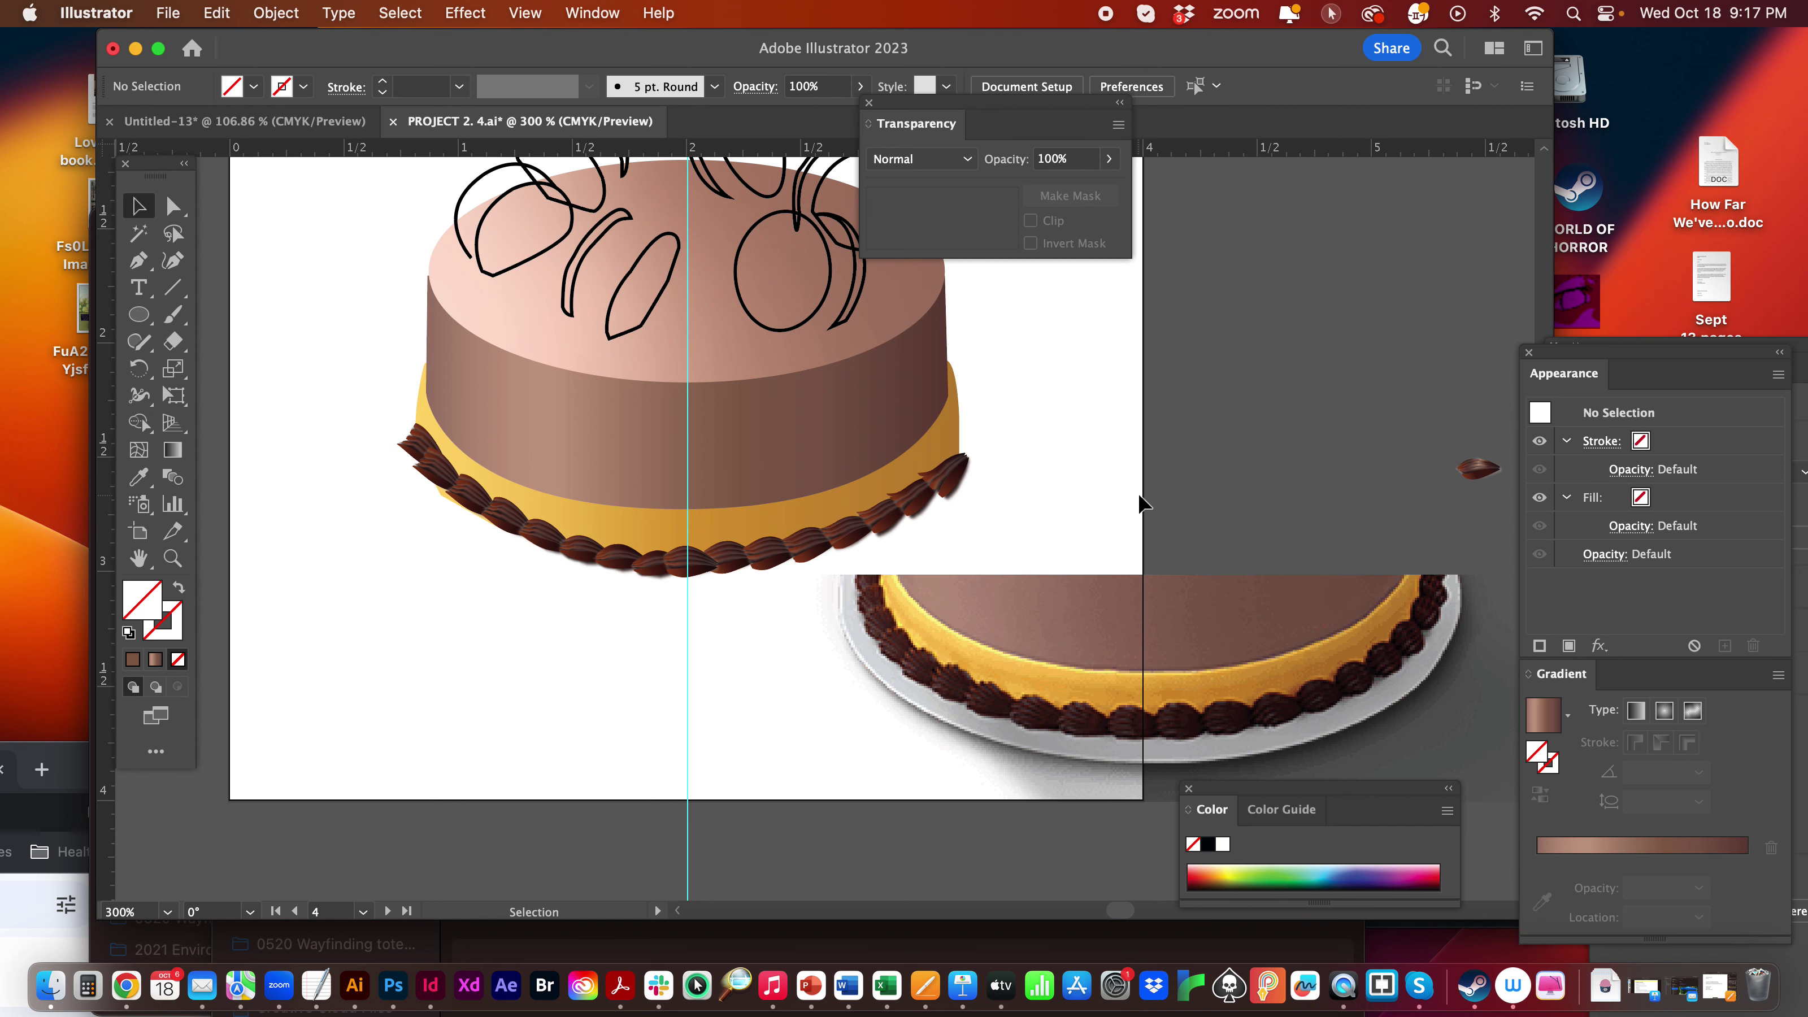
left_click(1041, 613)
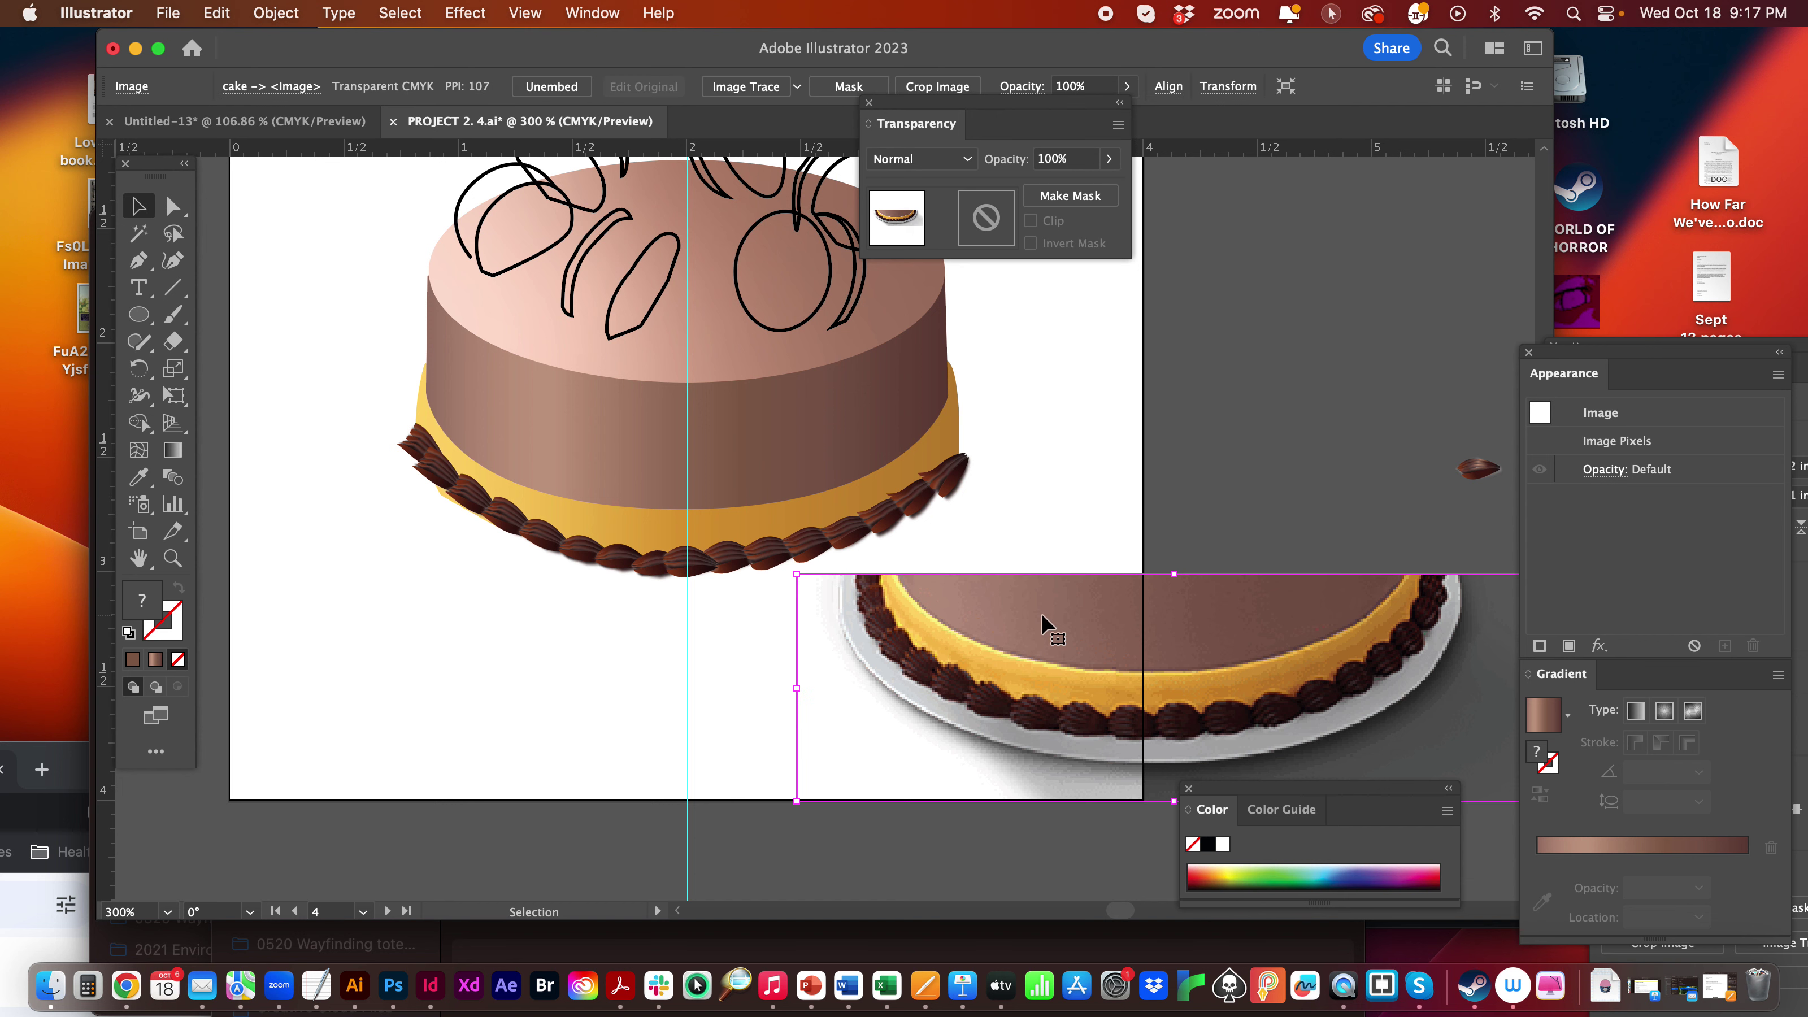
key("Delete")
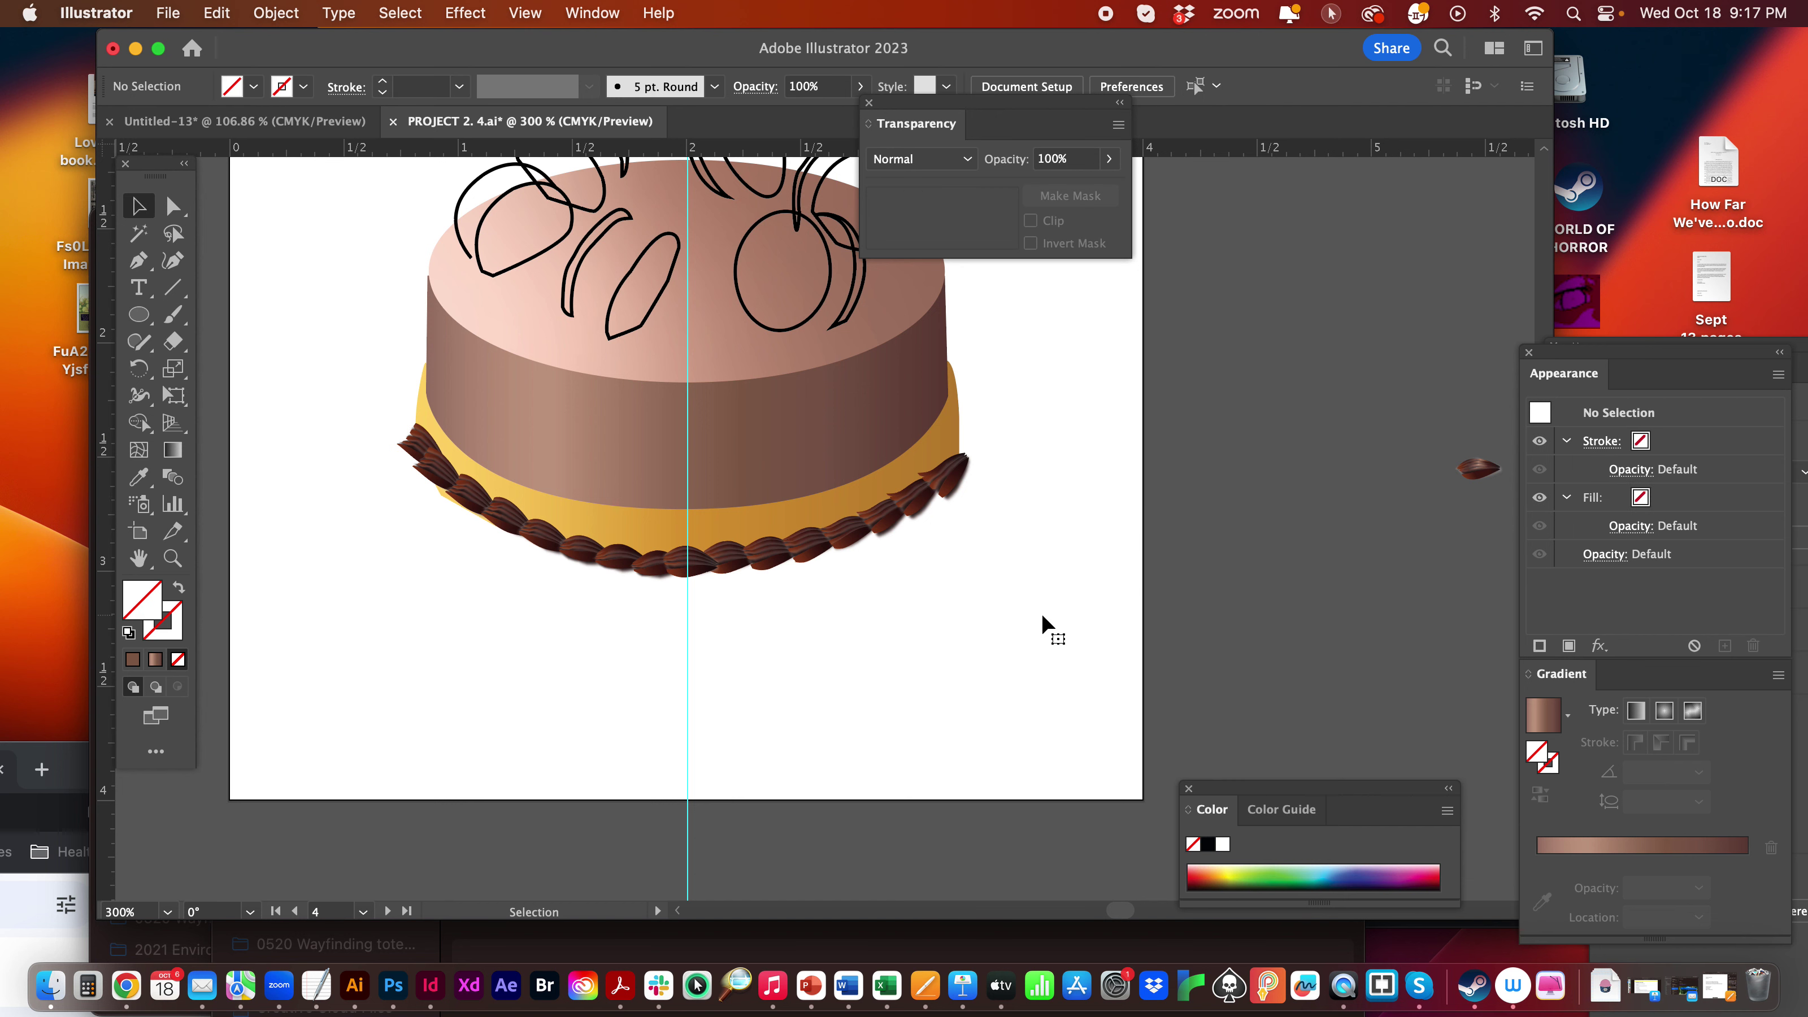
left_click(170, 204)
left_click(467, 463)
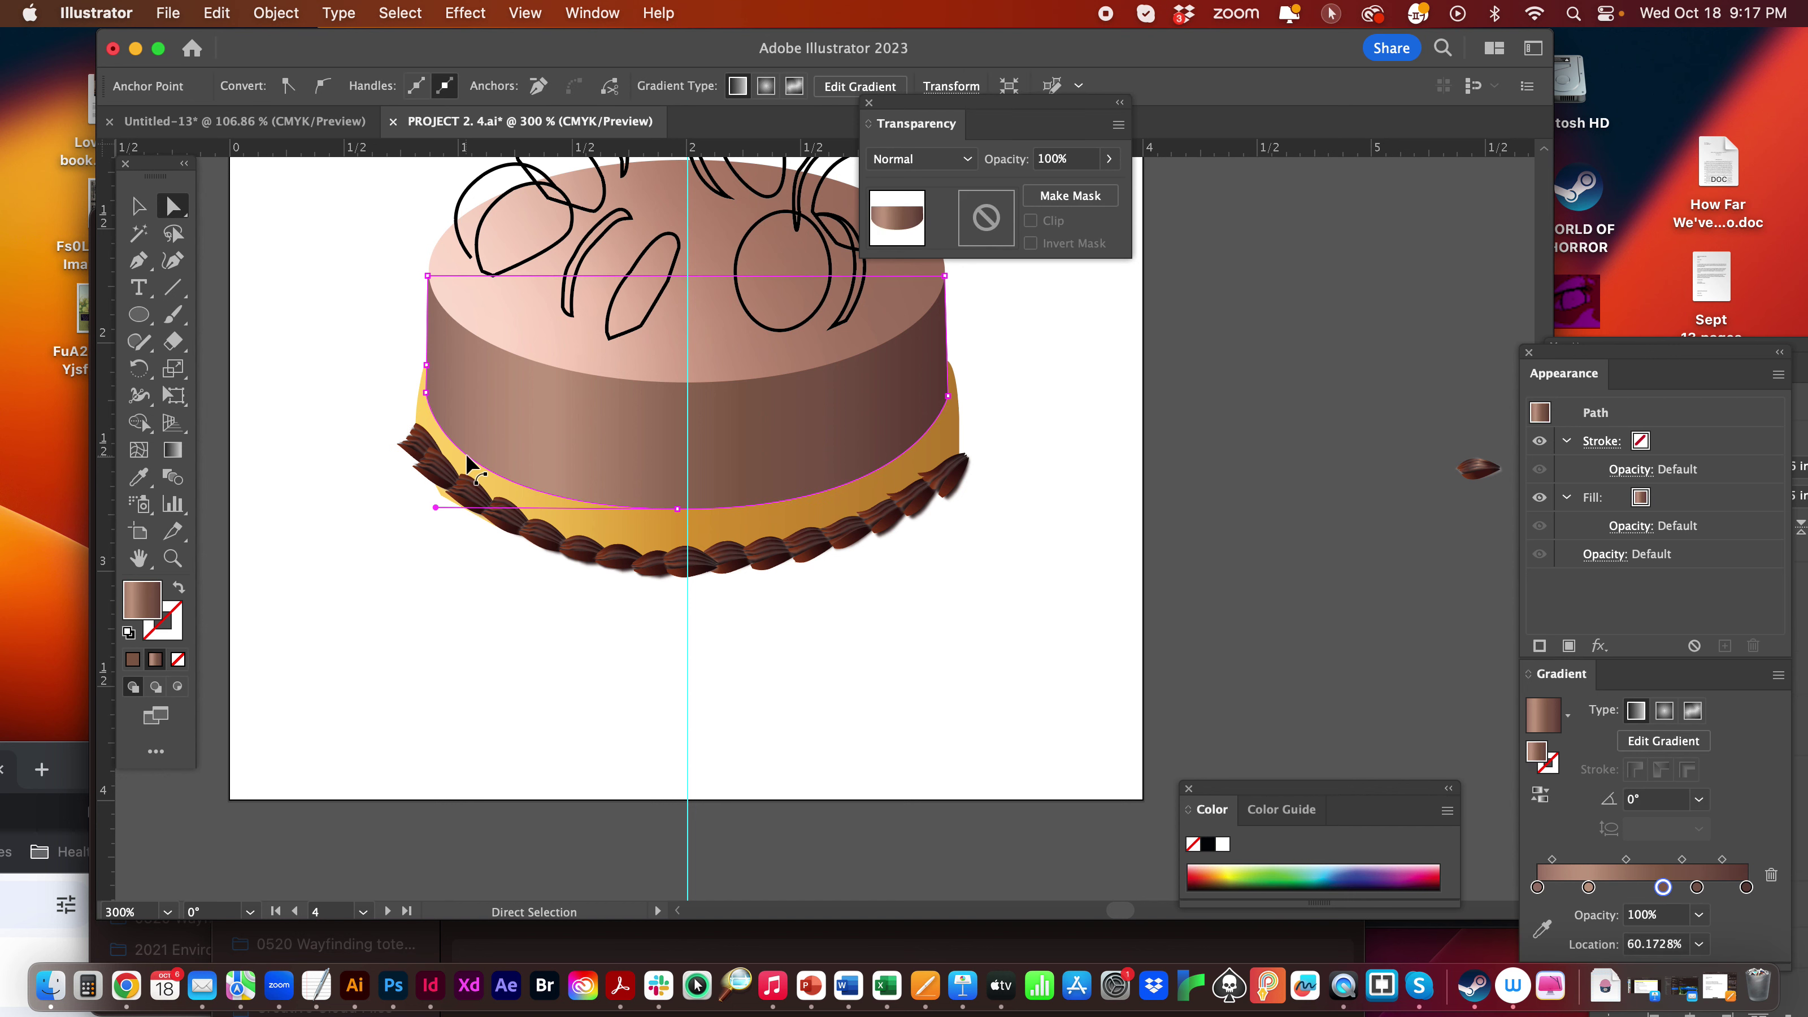
left_click(292, 372)
scroll(358, 459, "up", 3)
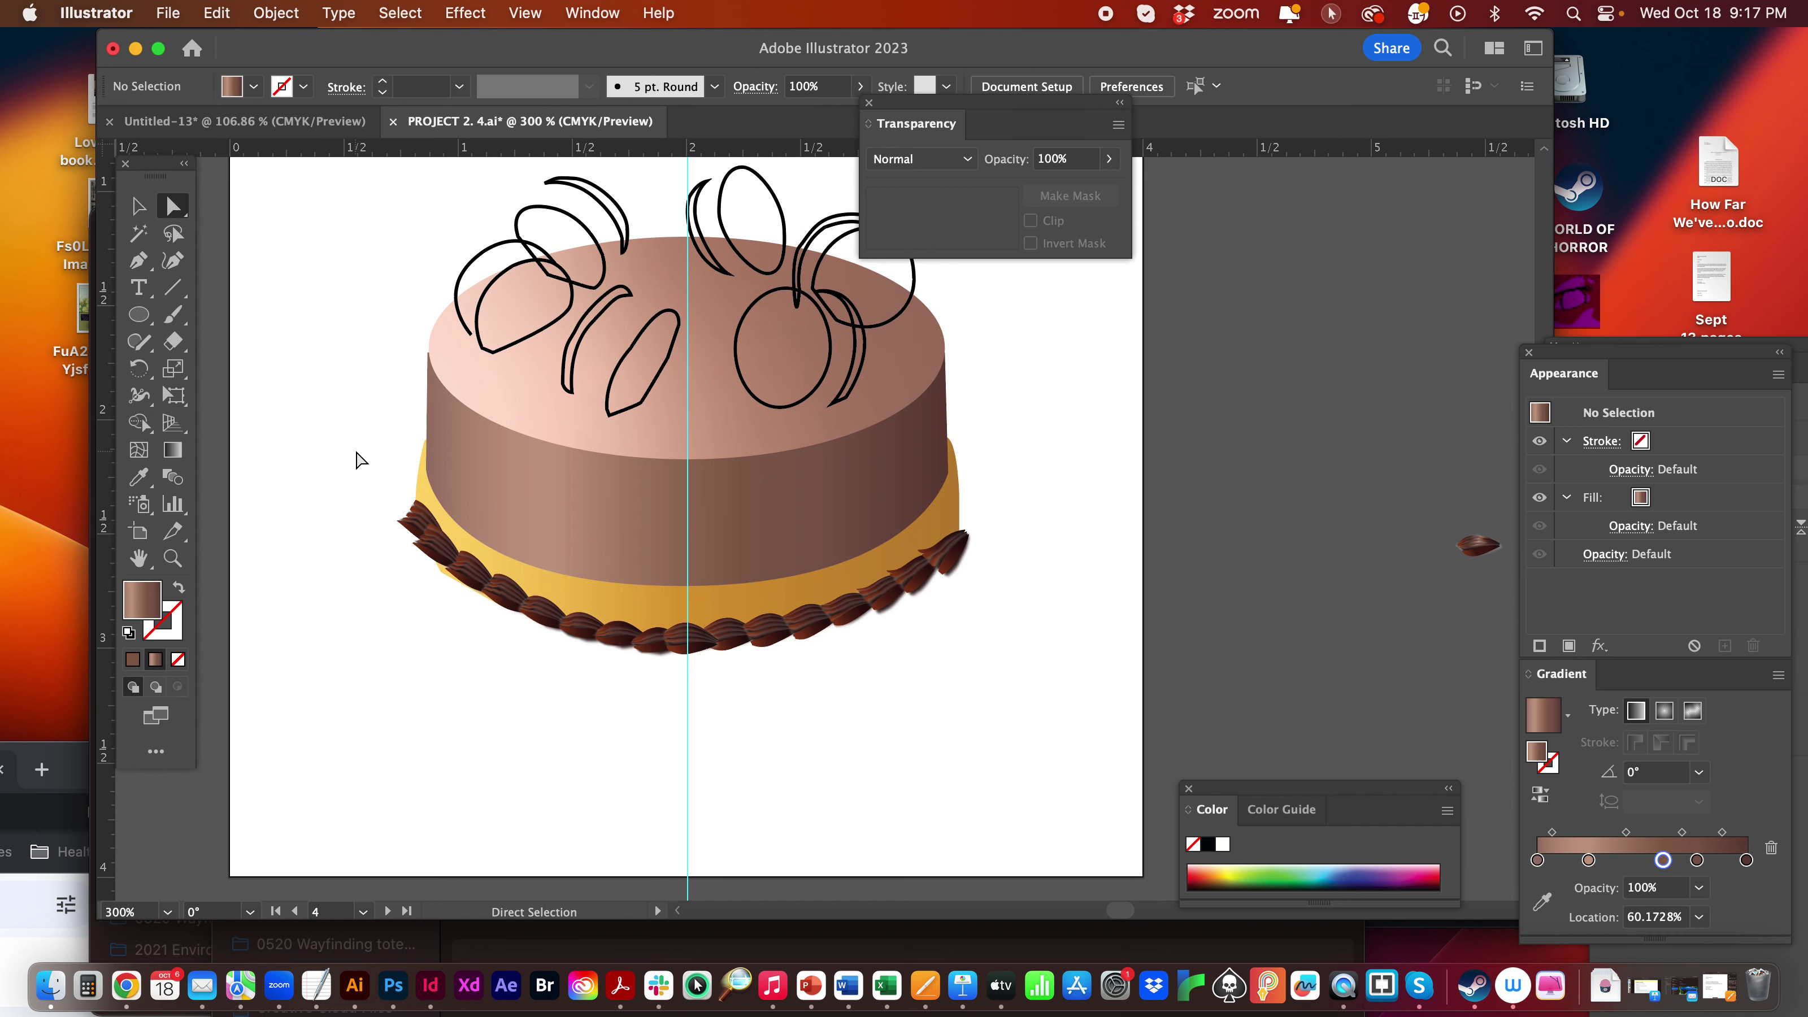
scroll(358, 459, "up", 5)
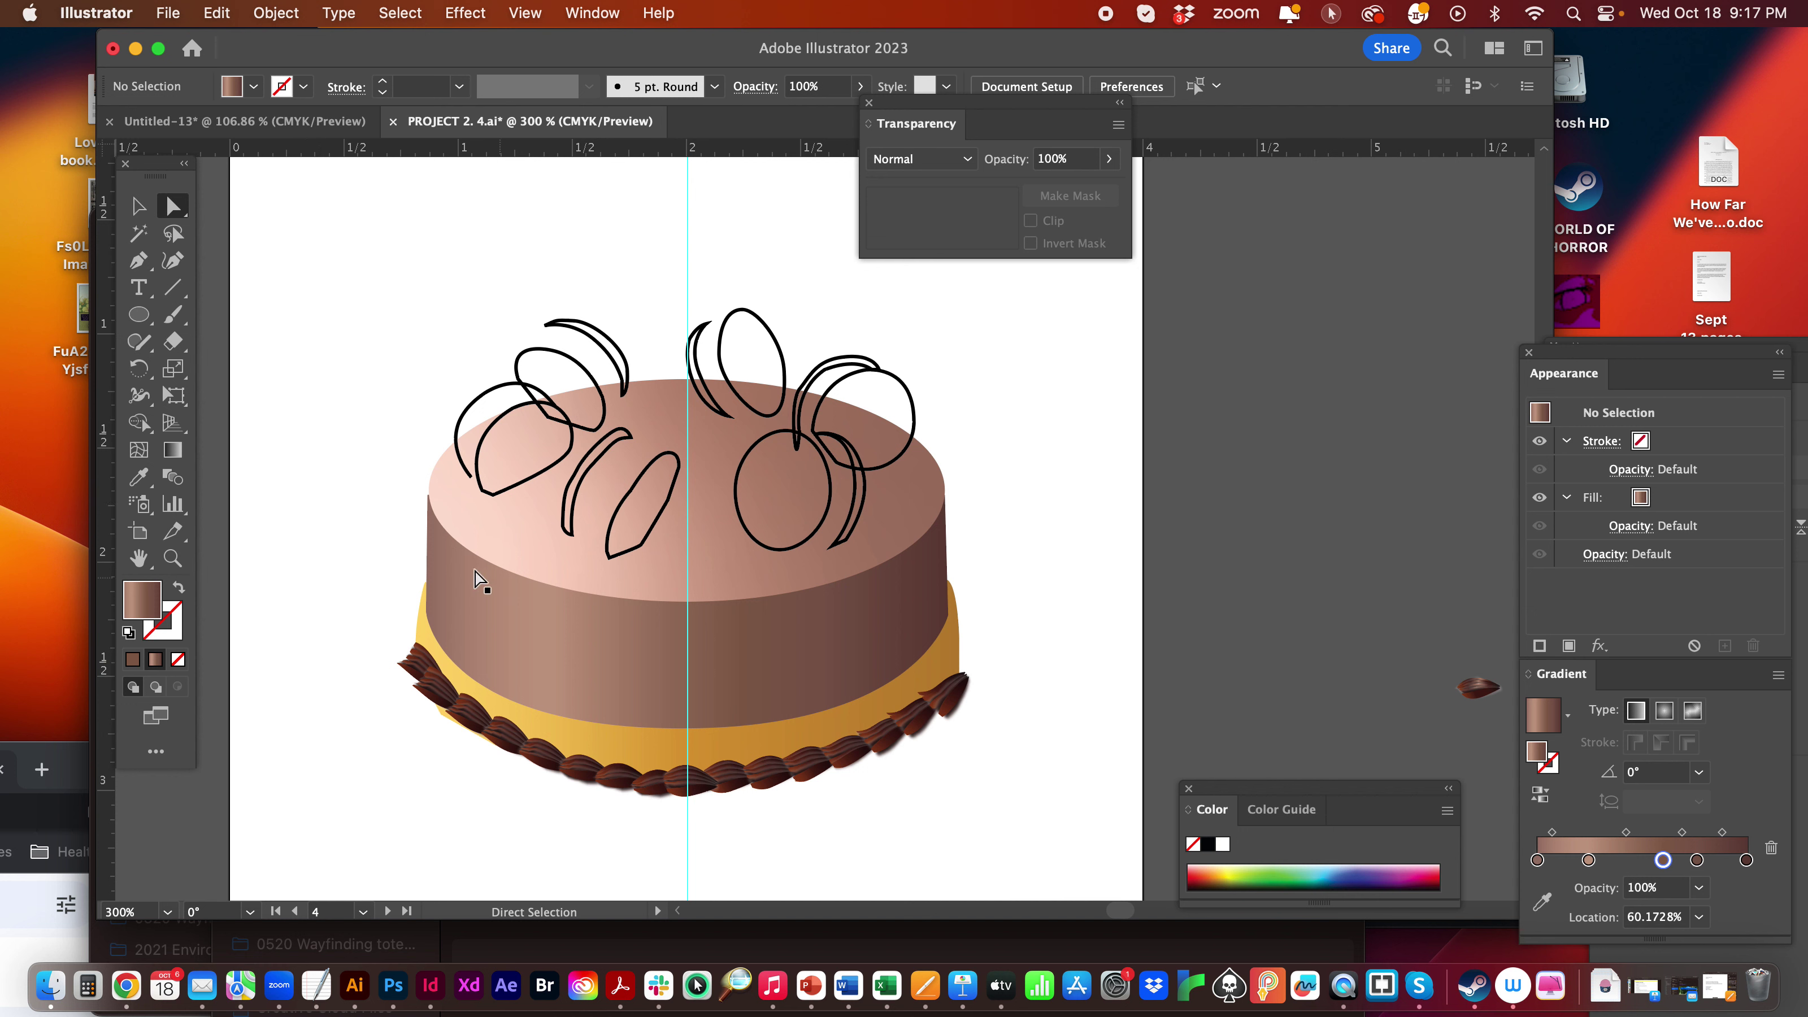